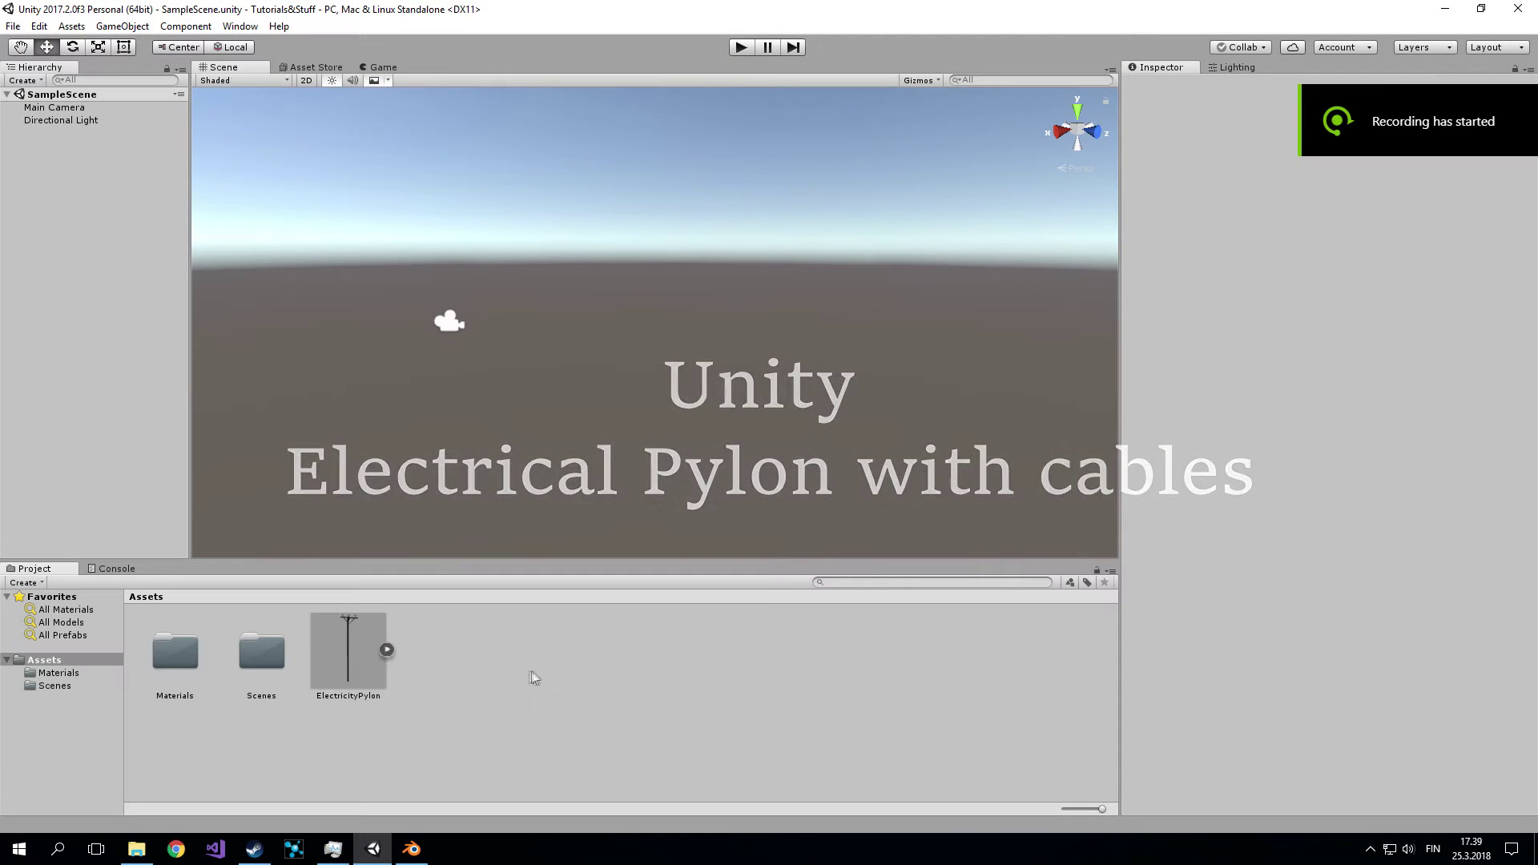
Place the ElectricityPylon model in the scene at position 0, 0, 0.
left_click_drag(383, 671, 659, 397)
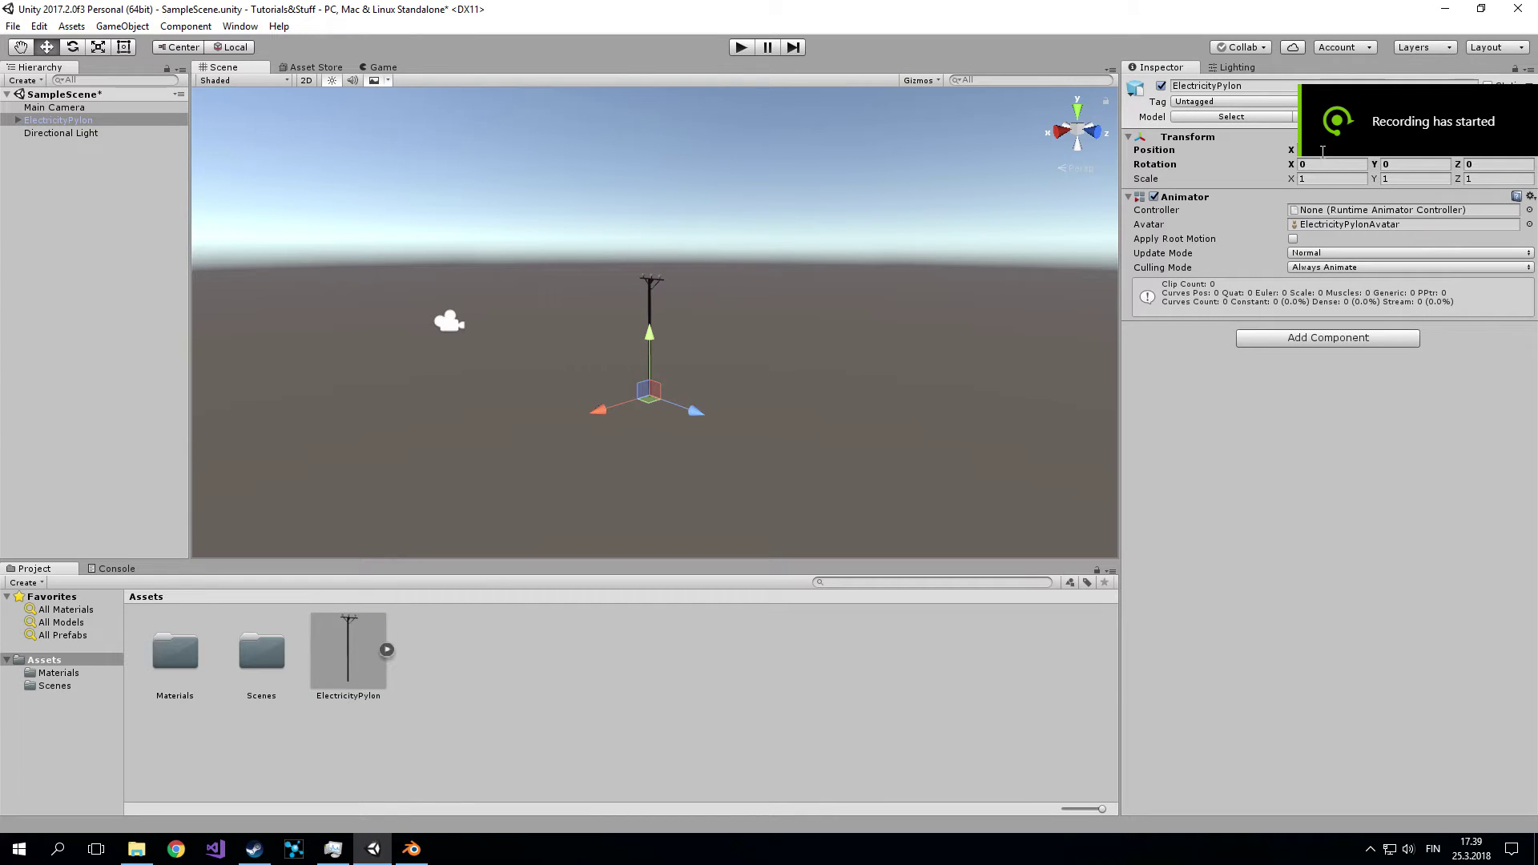
left_click(1330, 150)
type("0")
key("Tab")
type("0")
key("Return")
left_click(1492, 152)
type("0")
mouse_move(859, 385)
right_mouse_down()
mouse_move(748, 411)
mouse_move(689, 449)
right_mouse_up()
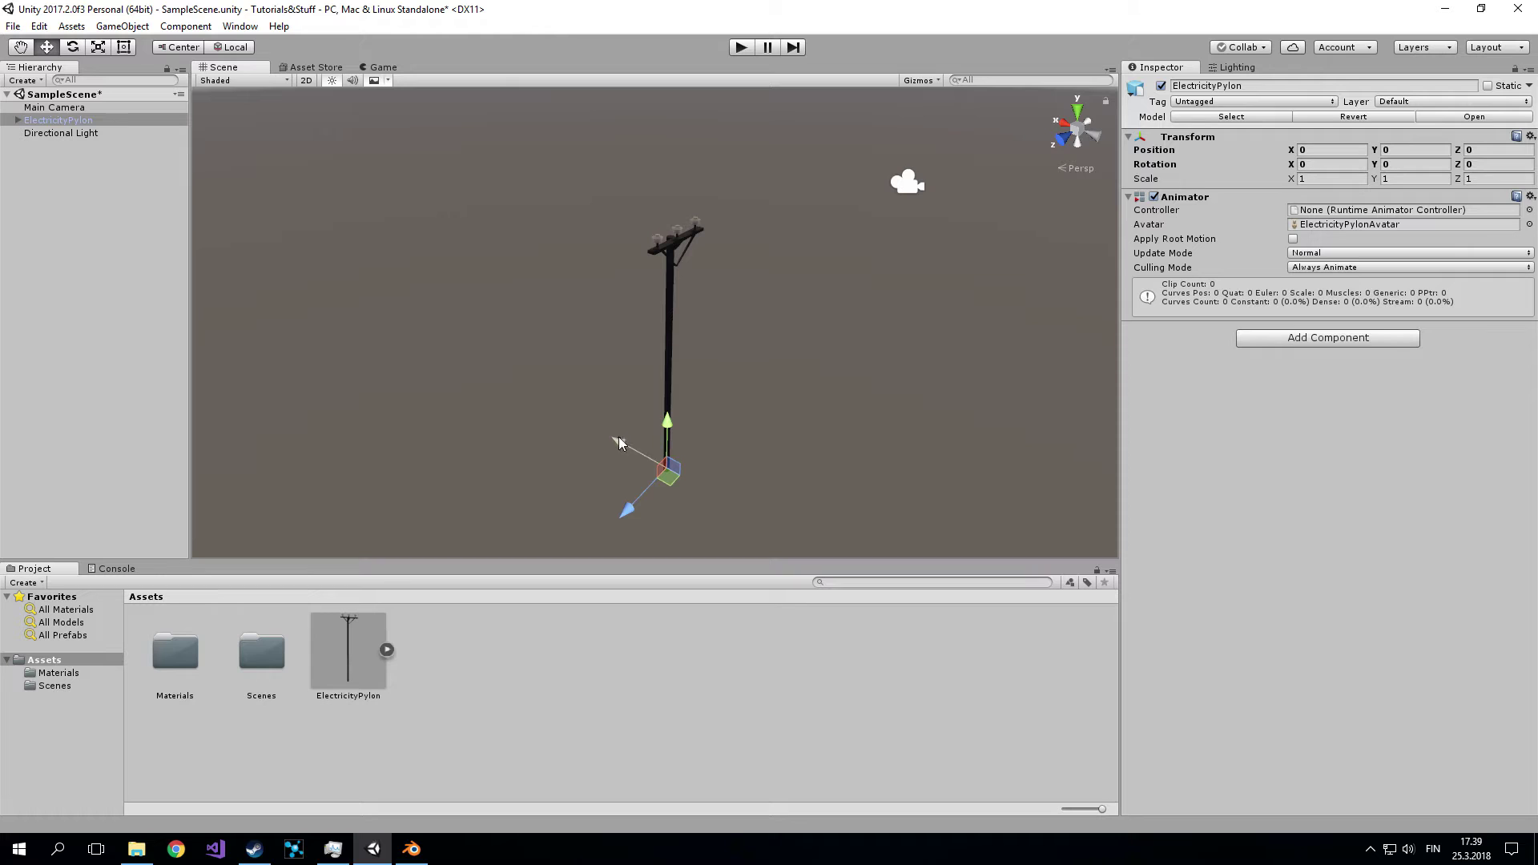
Duplicate the pylon, move the copy to X 7, save the scene, and switch to Blender.
key("ctrl+d")
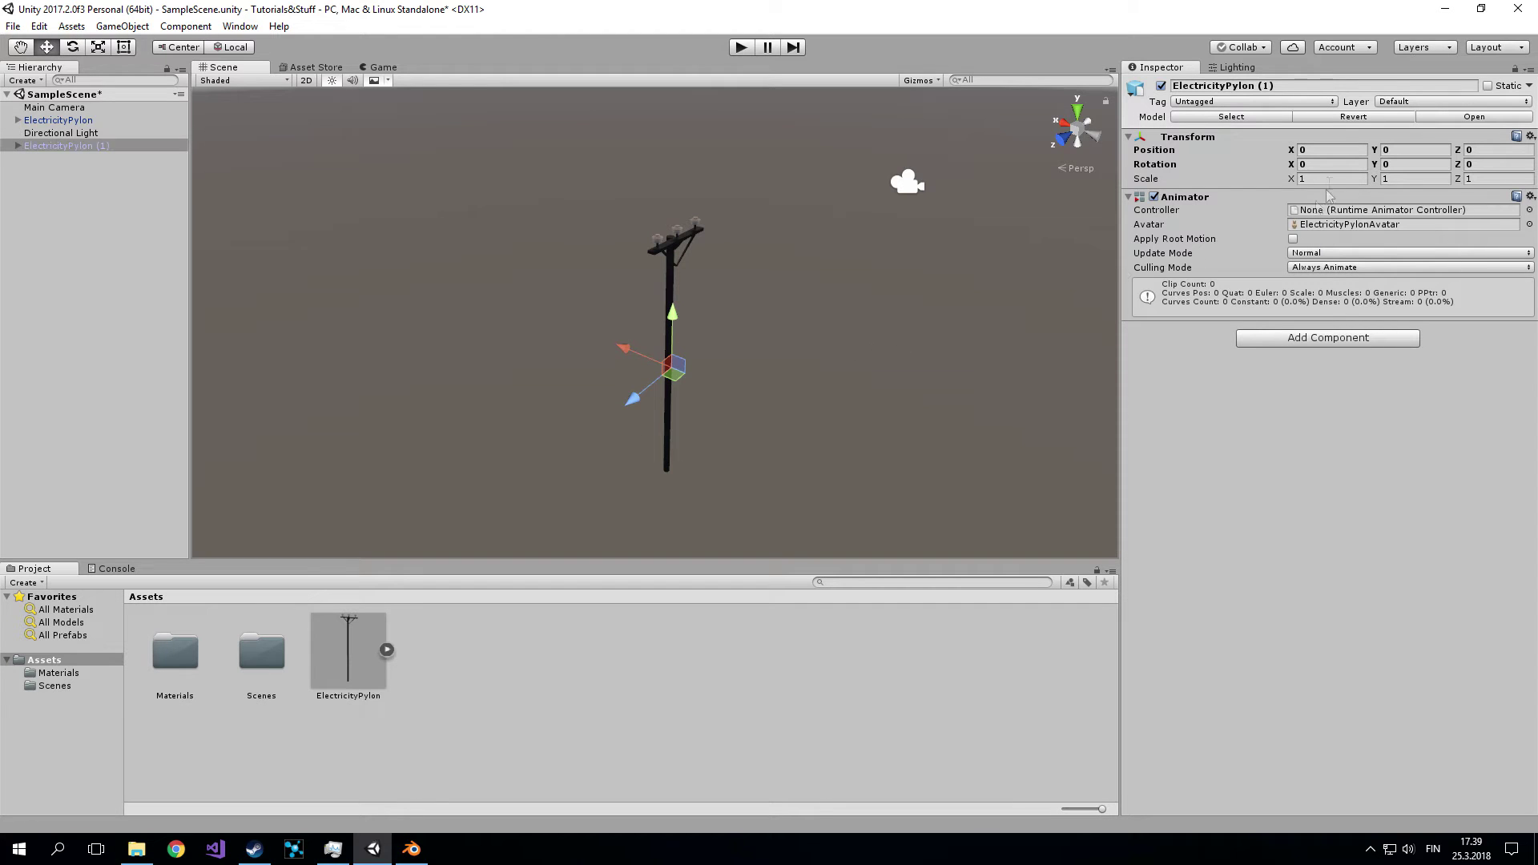
left_click(1336, 155)
type("7")
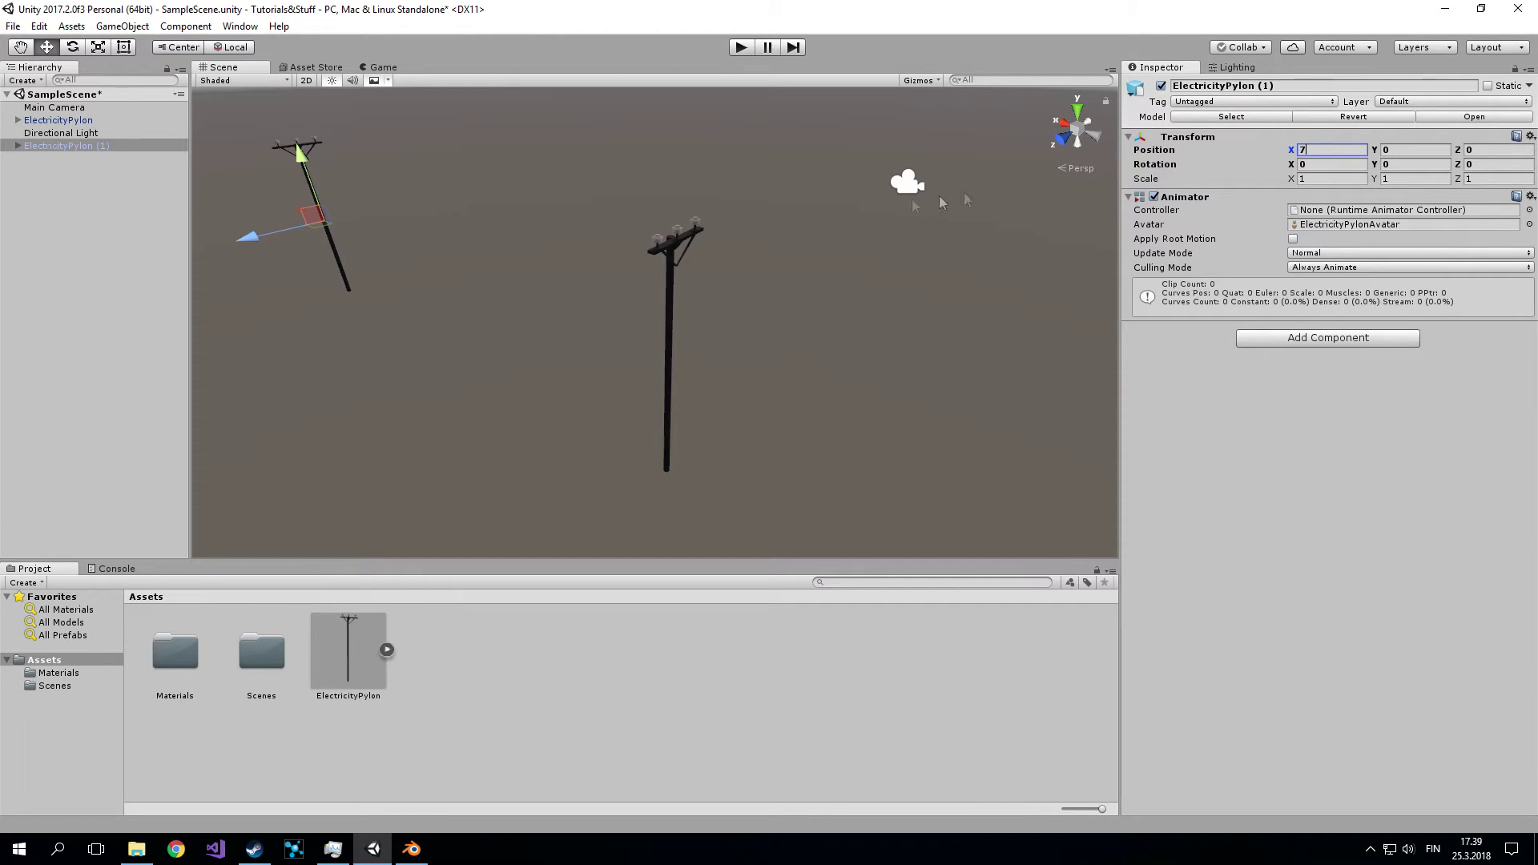
key("ctrl+s")
mouse_move(423, 382)
right_mouse_down()
mouse_move(657, 443)
mouse_move(677, 479)
right_mouse_up()
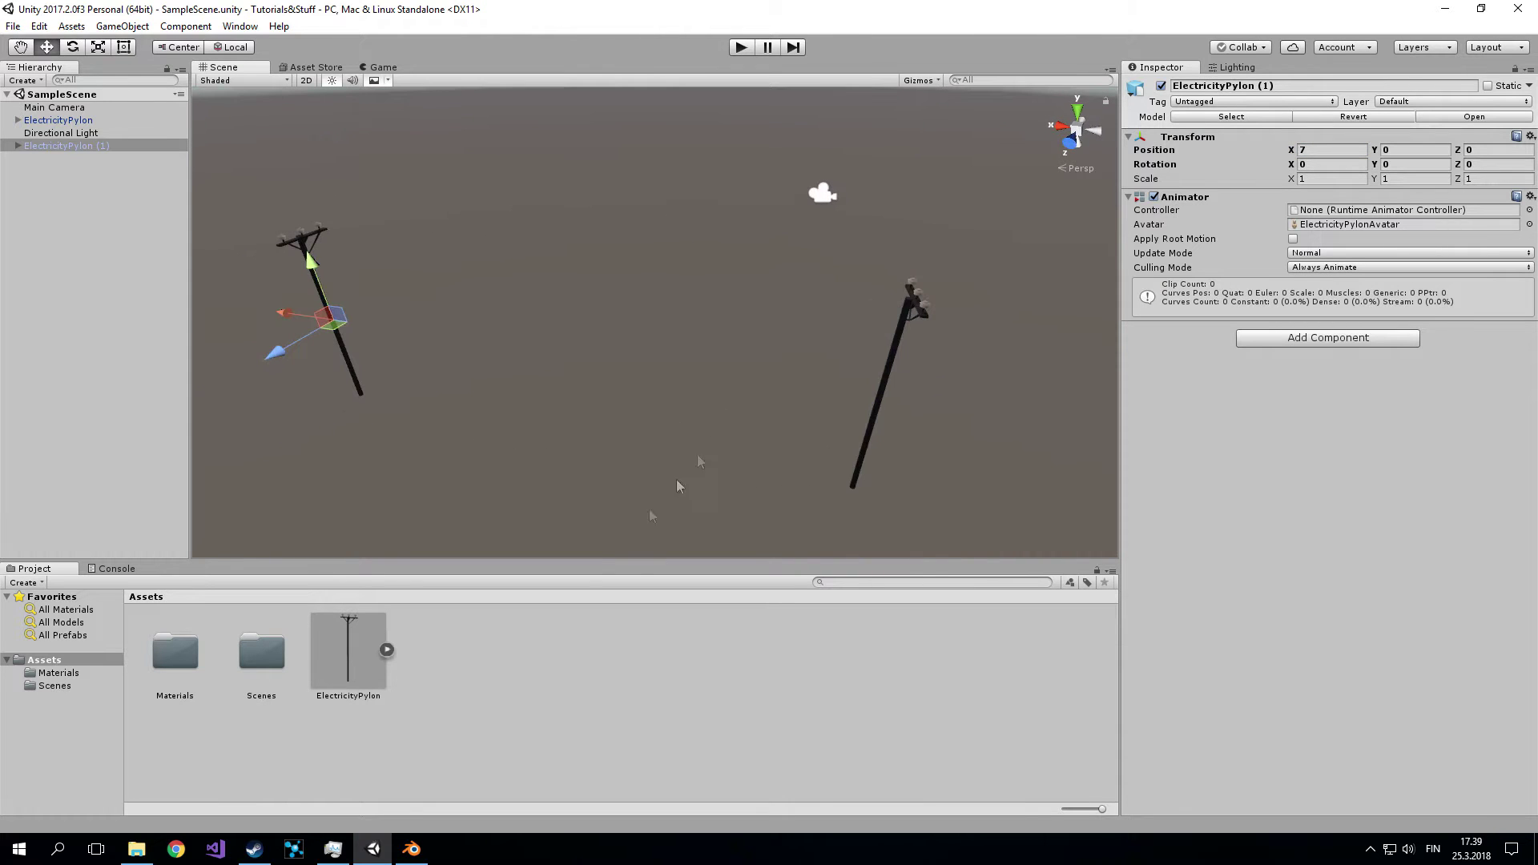
left_click(543, 681)
left_click(412, 849)
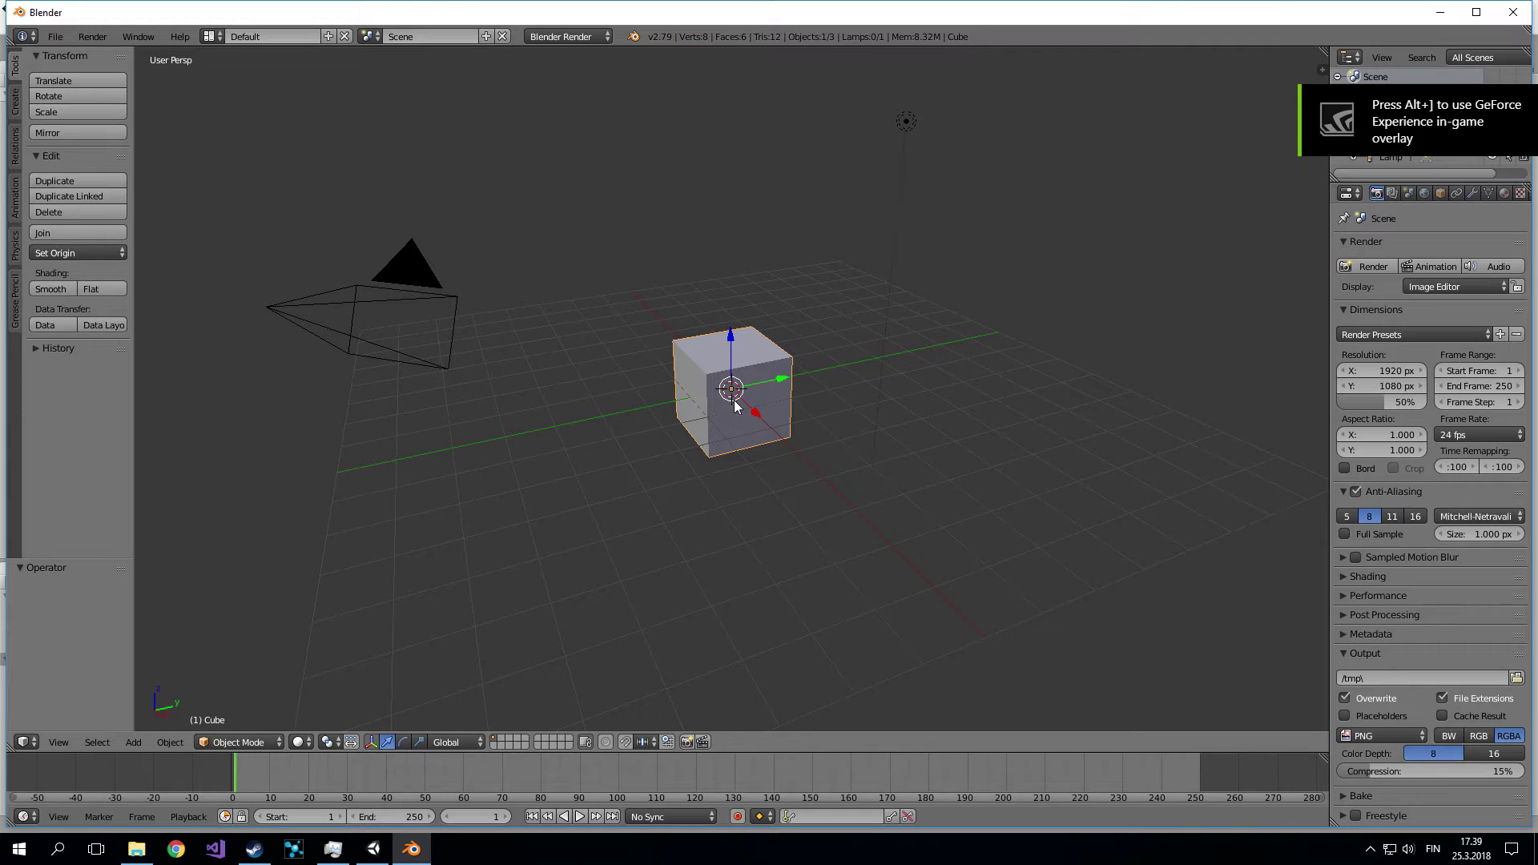
Delete the default cube and add a cylinder with 8 vertices.
key("x")
left_click(709, 402)
middle_click_drag(709, 406, 677, 391)
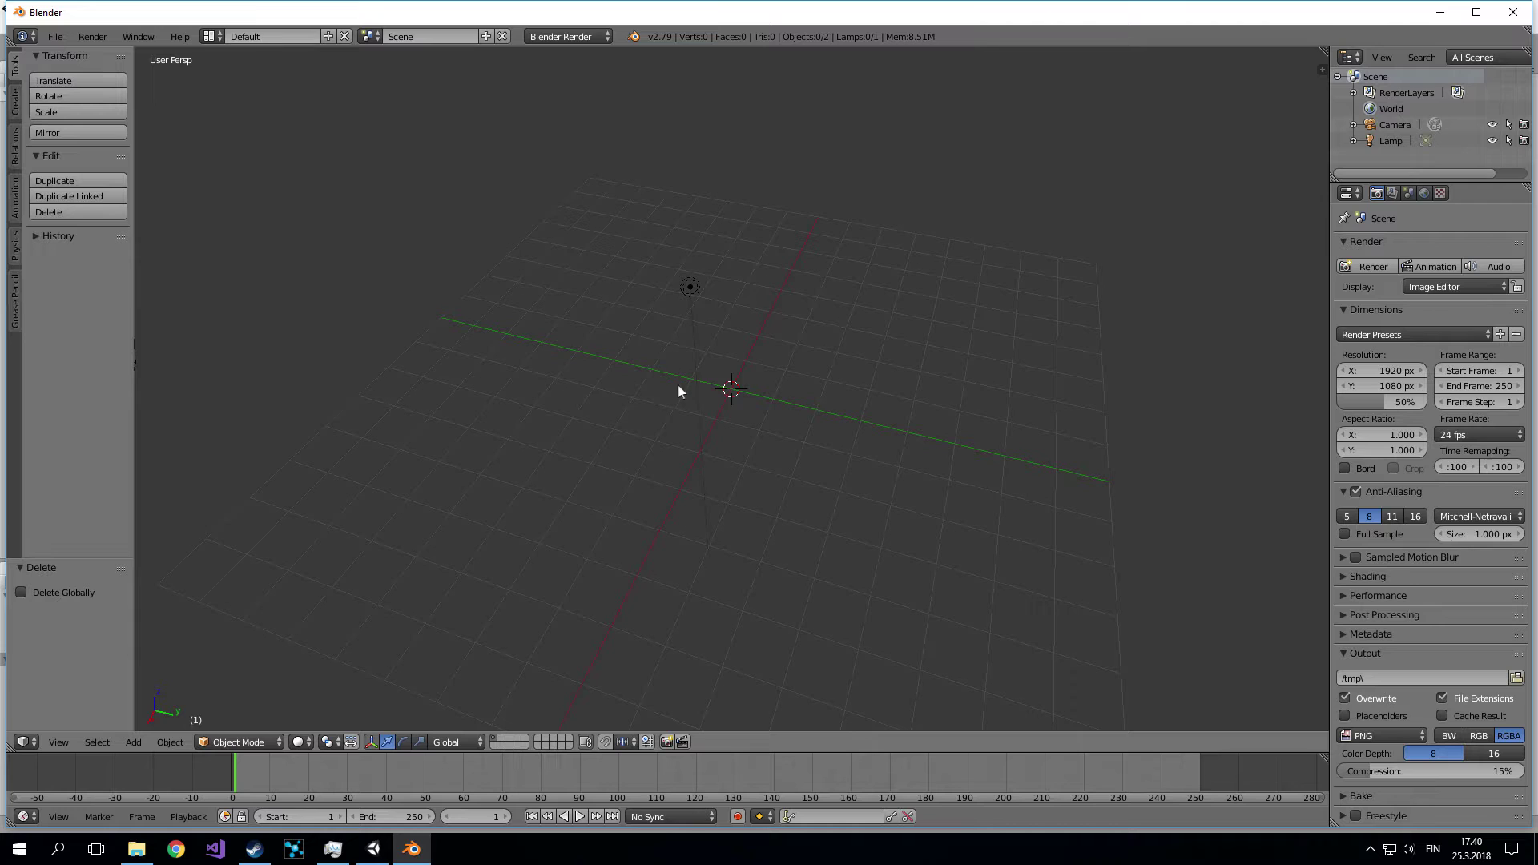
middle_click_drag(776, 408, 752, 433)
left_click(15, 102)
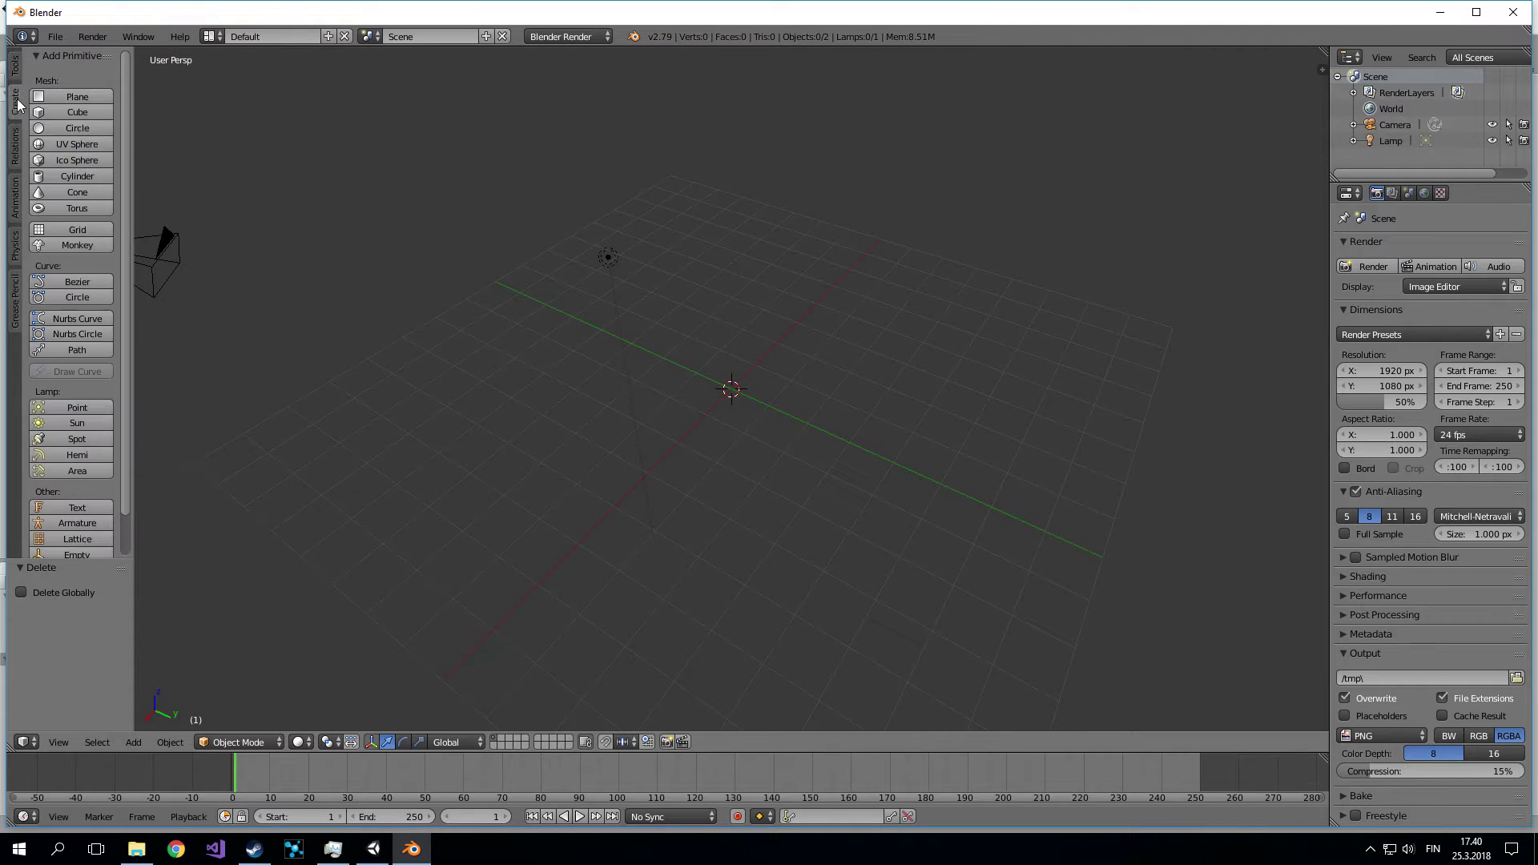
left_click(77, 176)
left_click(108, 608)
left_click(95, 608)
type("8")
key("Return")
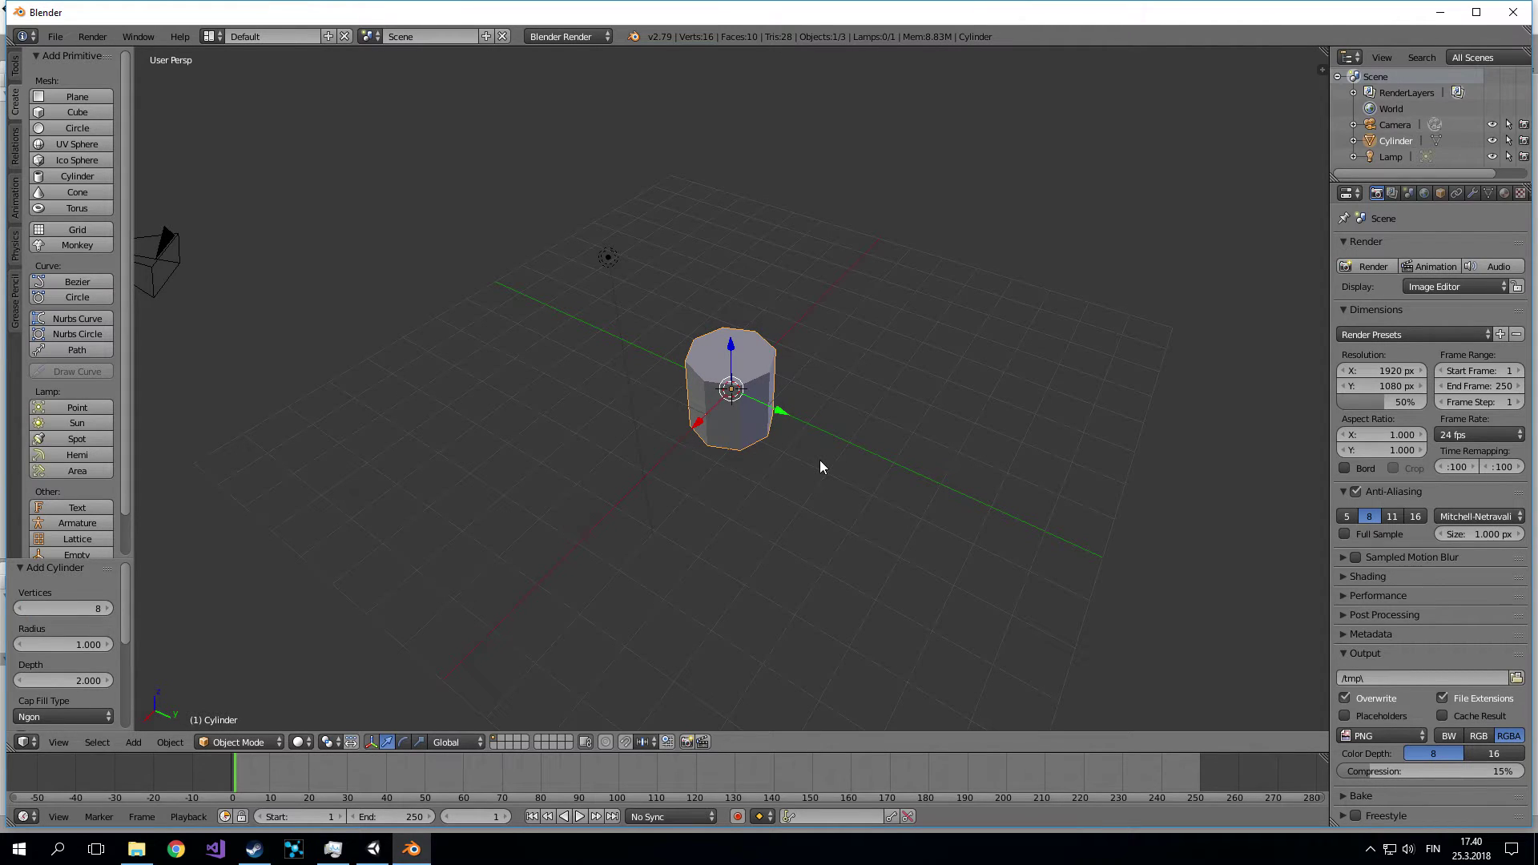
Rotate the cylinder 90° around X and enter Edit Mode.
type("rx90")
key("Return")
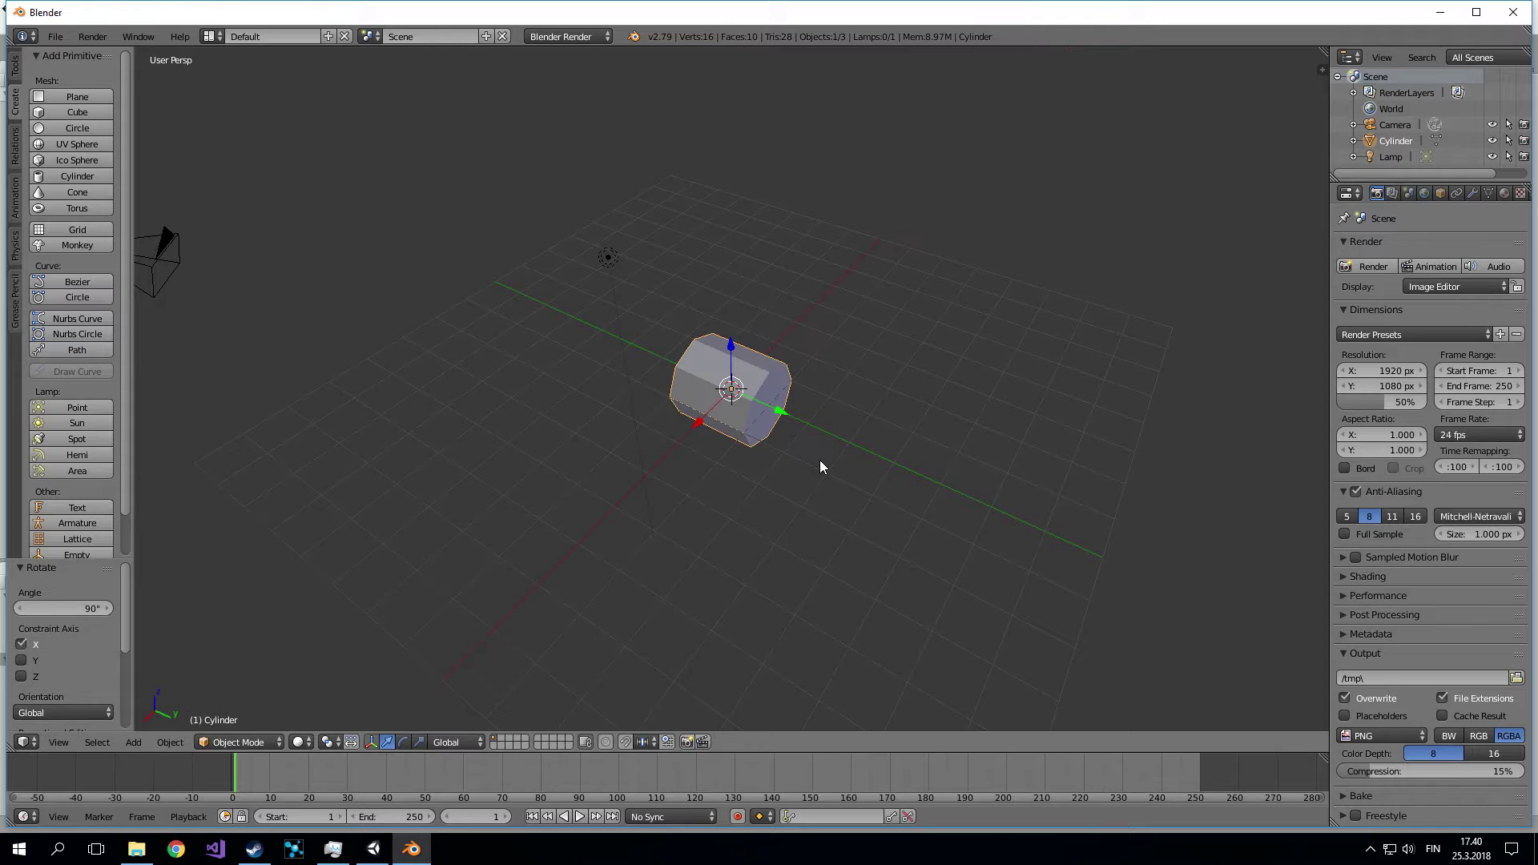
key("Tab")
mouse_move(918, 524)
middle_mouse_down()
mouse_move(883, 530)
mouse_move(848, 488)
middle_mouse_up()
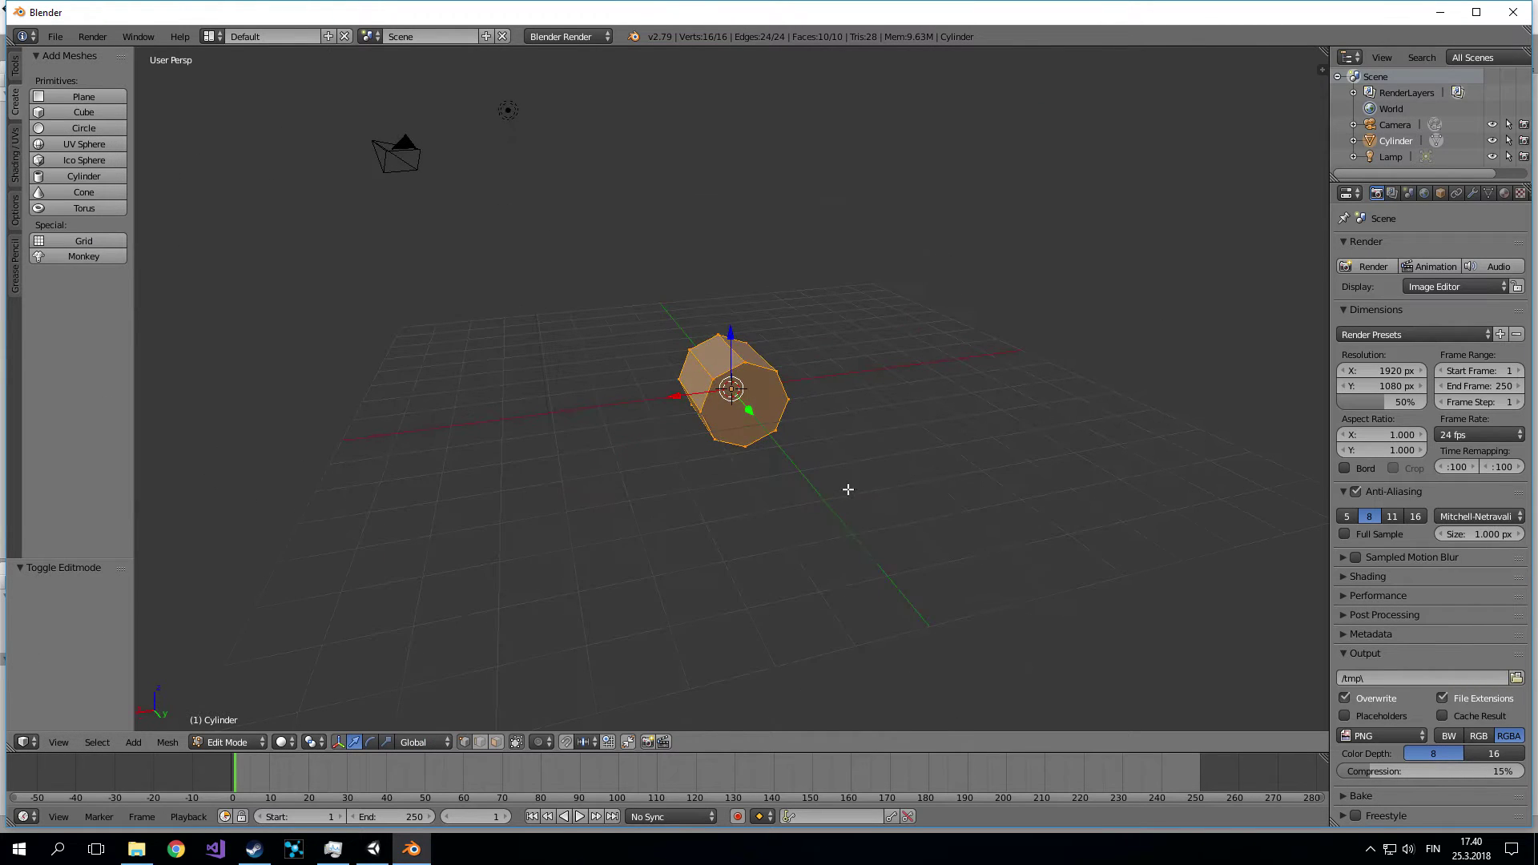
Scale the cylinder down to 0.217.
key("s")
left_click(749, 405)
scroll(811, 370, "up", 2)
key("ctrl+z")
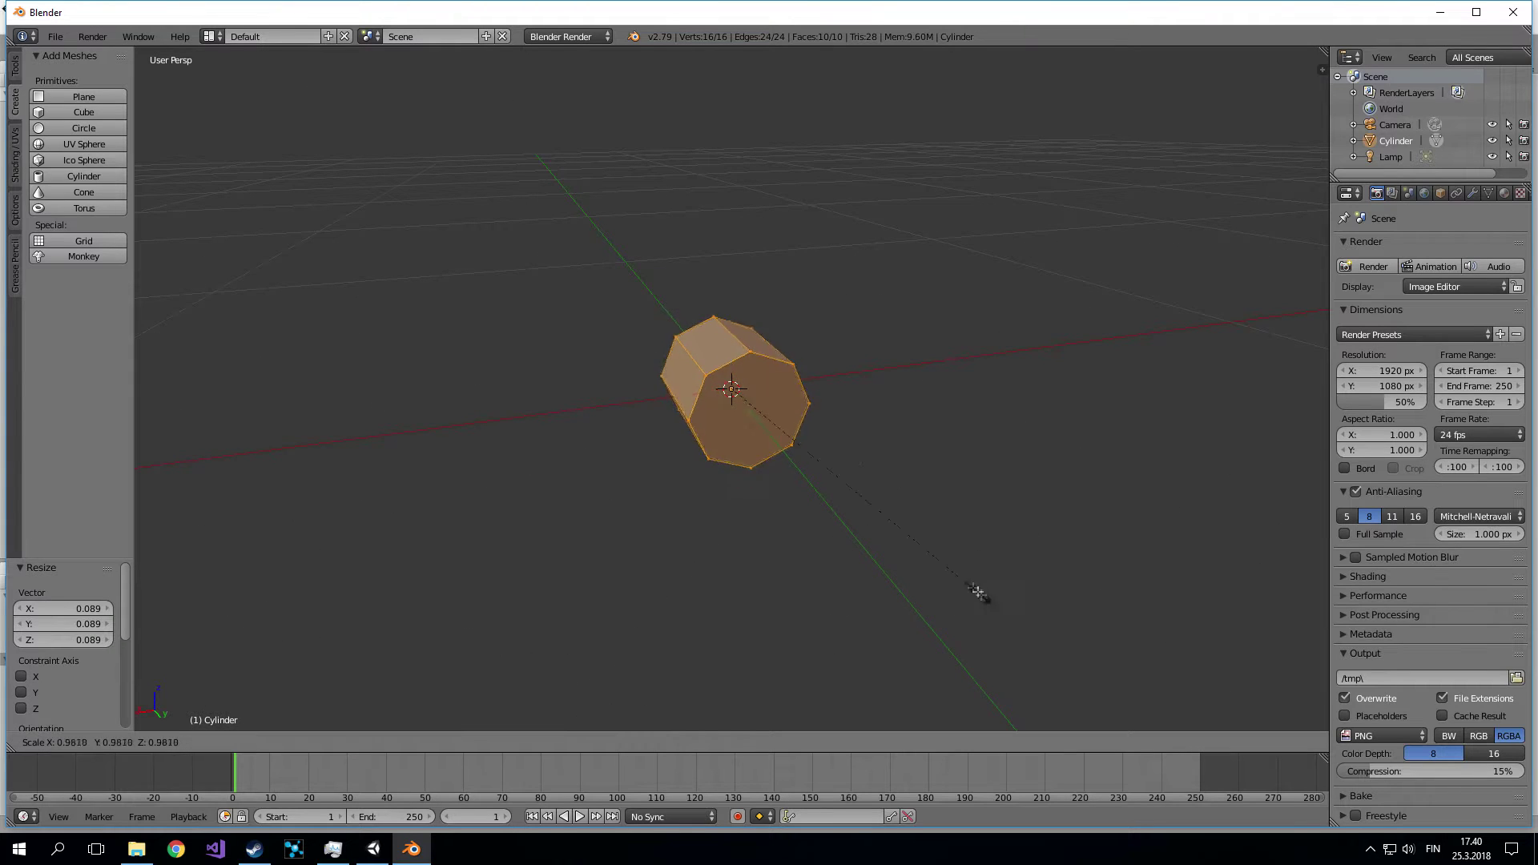
key("s")
left_click(787, 434)
Stretch the thin cylinder along Y into a long rod.
key("s")
key("y")
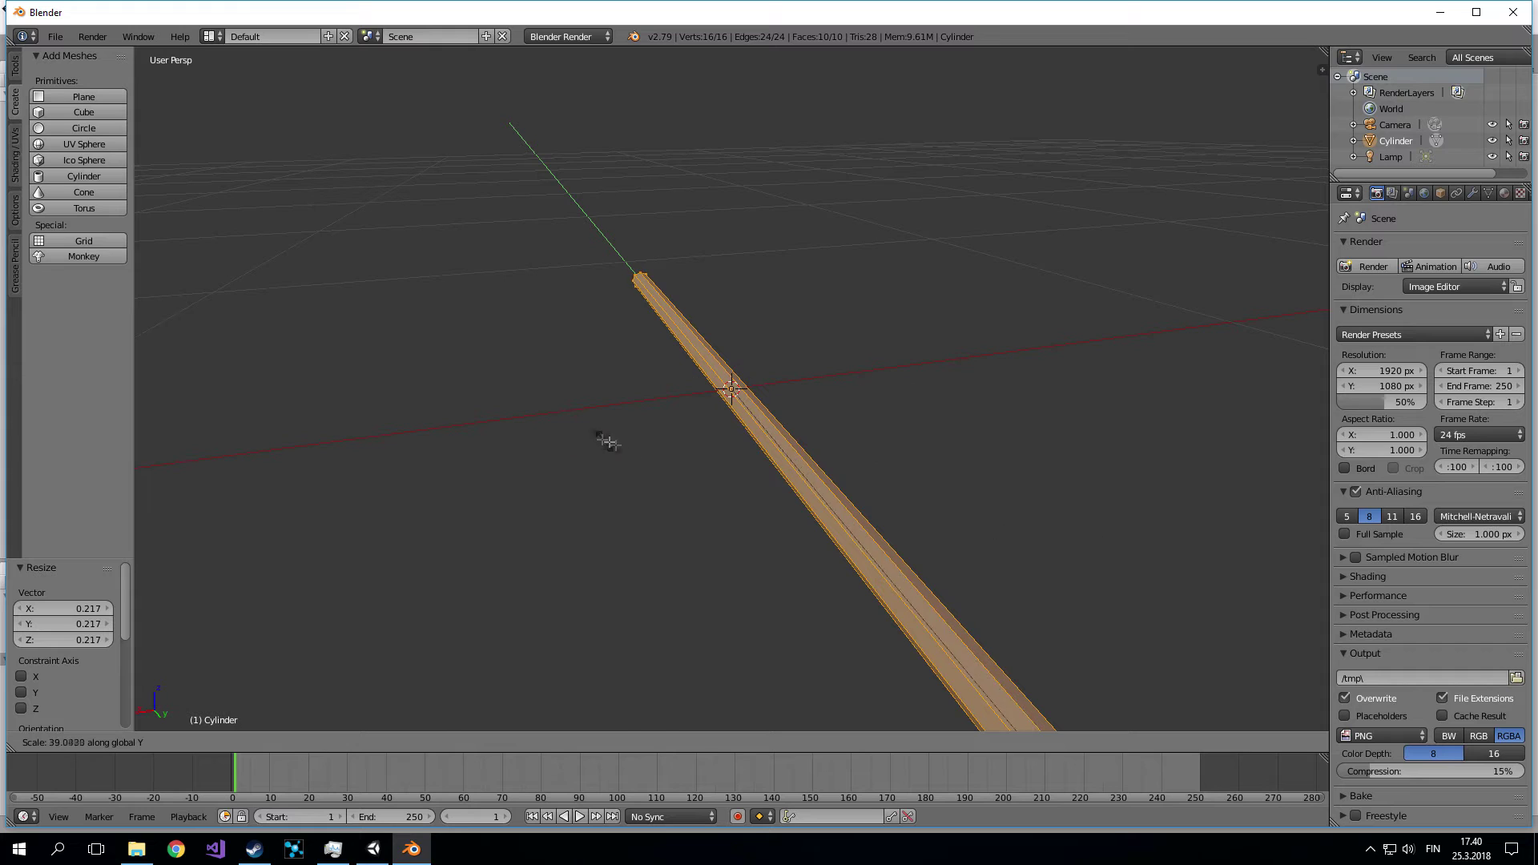
left_click(759, 552)
scroll(781, 533, "down", 5)
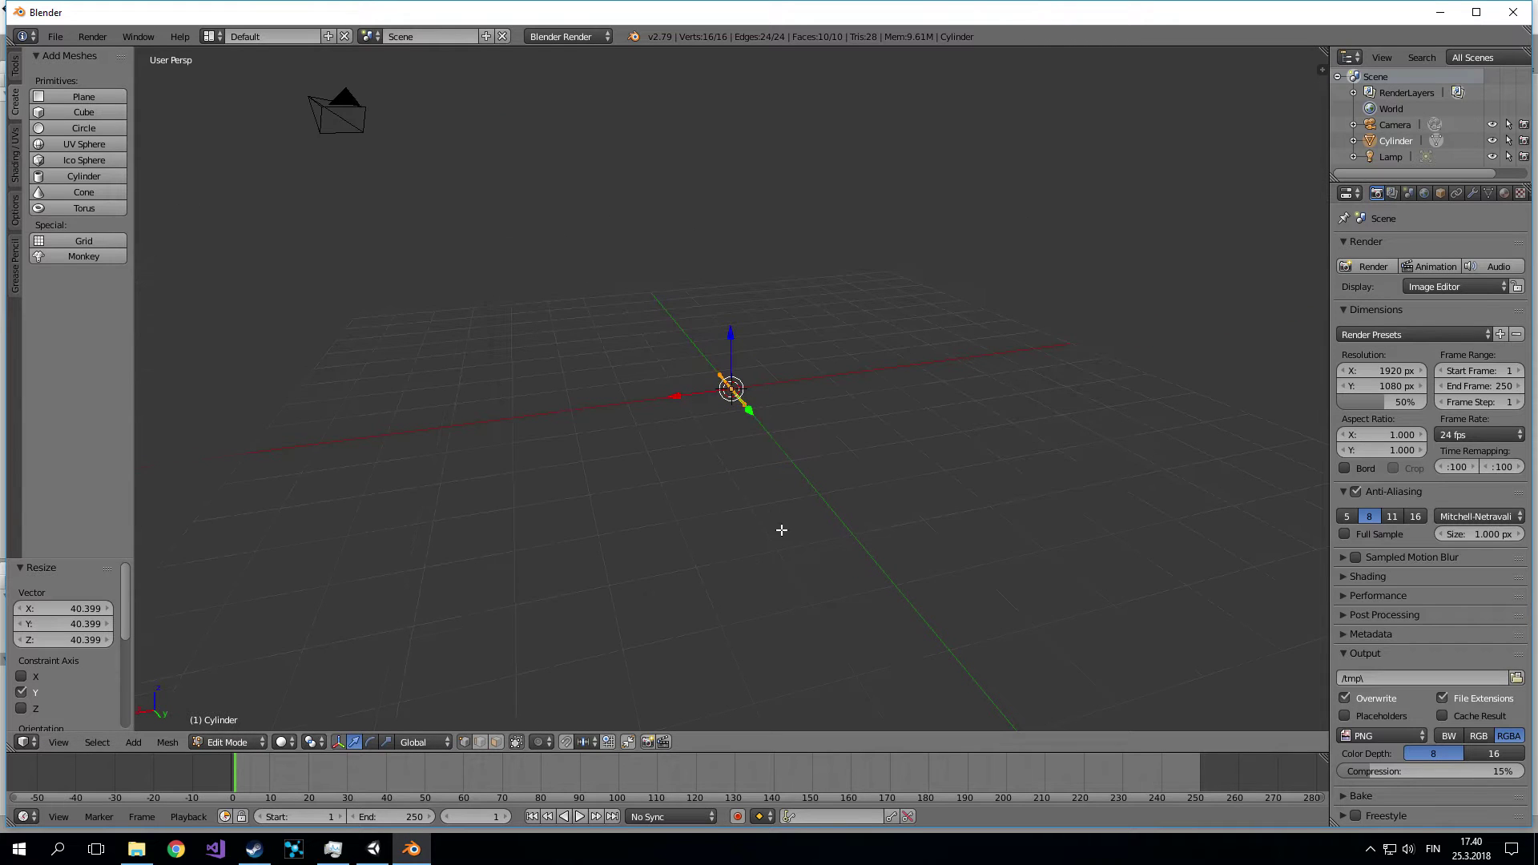
key("s")
key("y")
left_click(476, 556)
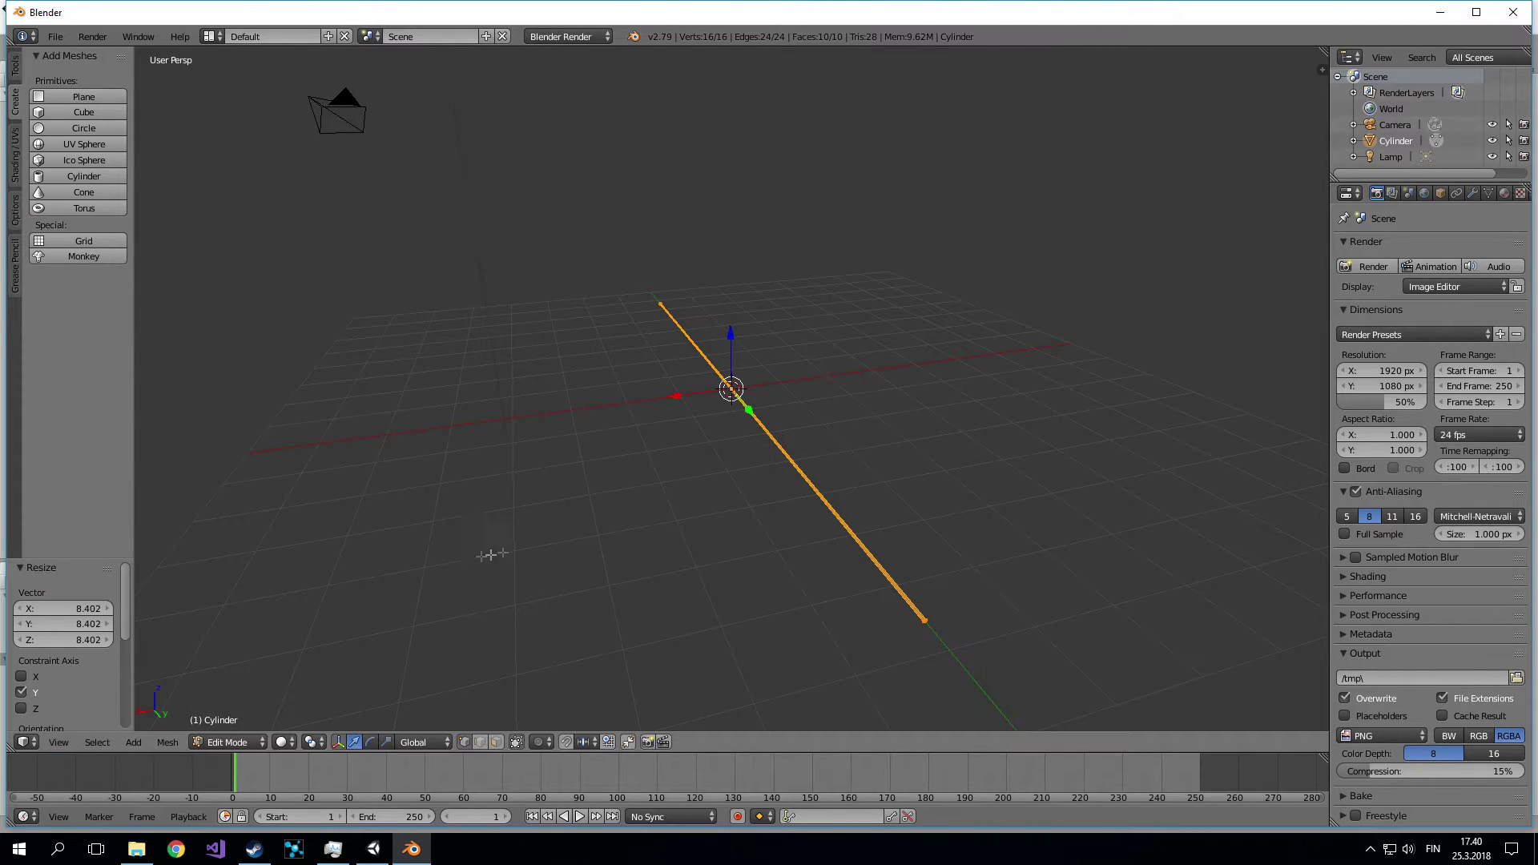
Inspect the rod outside Edit Mode, then return and deselect all vertices.
key("Tab")
mouse_move(643, 533)
middle_mouse_down()
mouse_move(848, 439)
mouse_move(849, 467)
middle_mouse_up()
key("Tab")
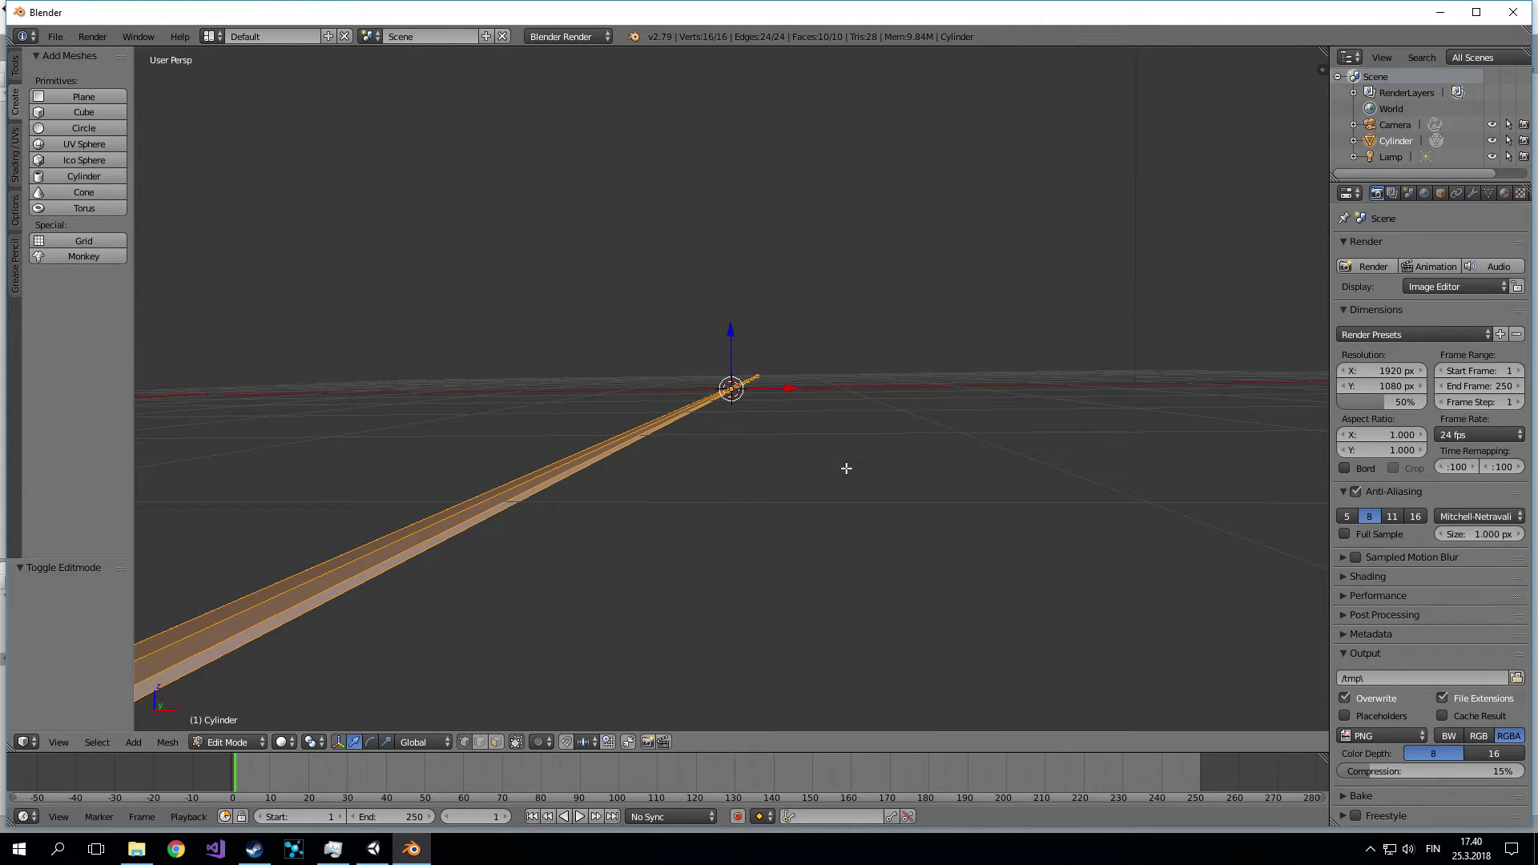
key("a")
middle_click_drag(670, 559, 664, 566)
key("ctrl+r")
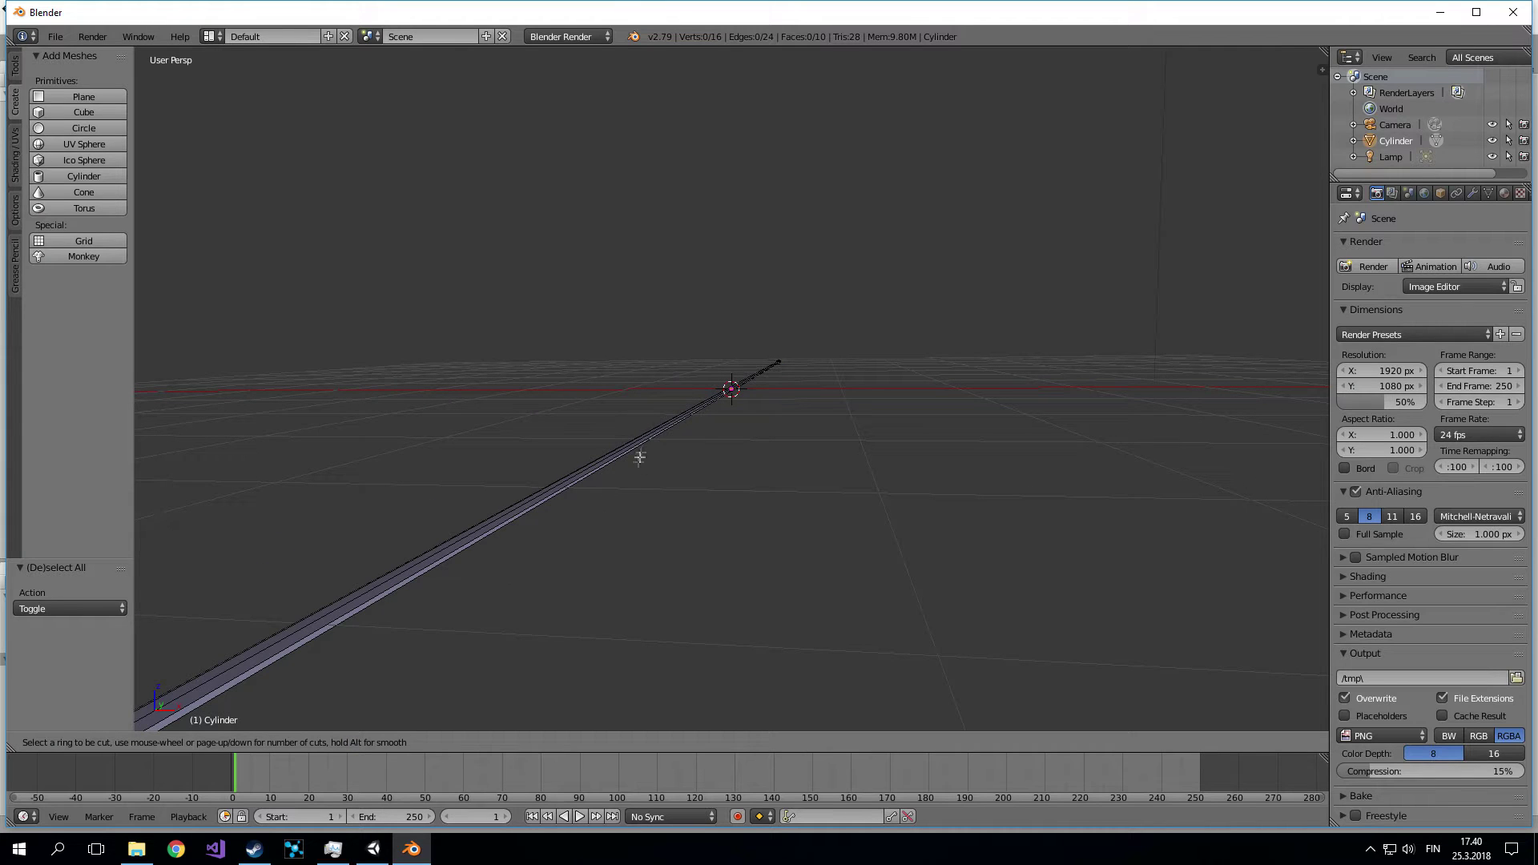
Add 22 evenly spaced loop cuts along the rod.
scroll(656, 429, "up", 5)
scroll(656, 429, "up", 10)
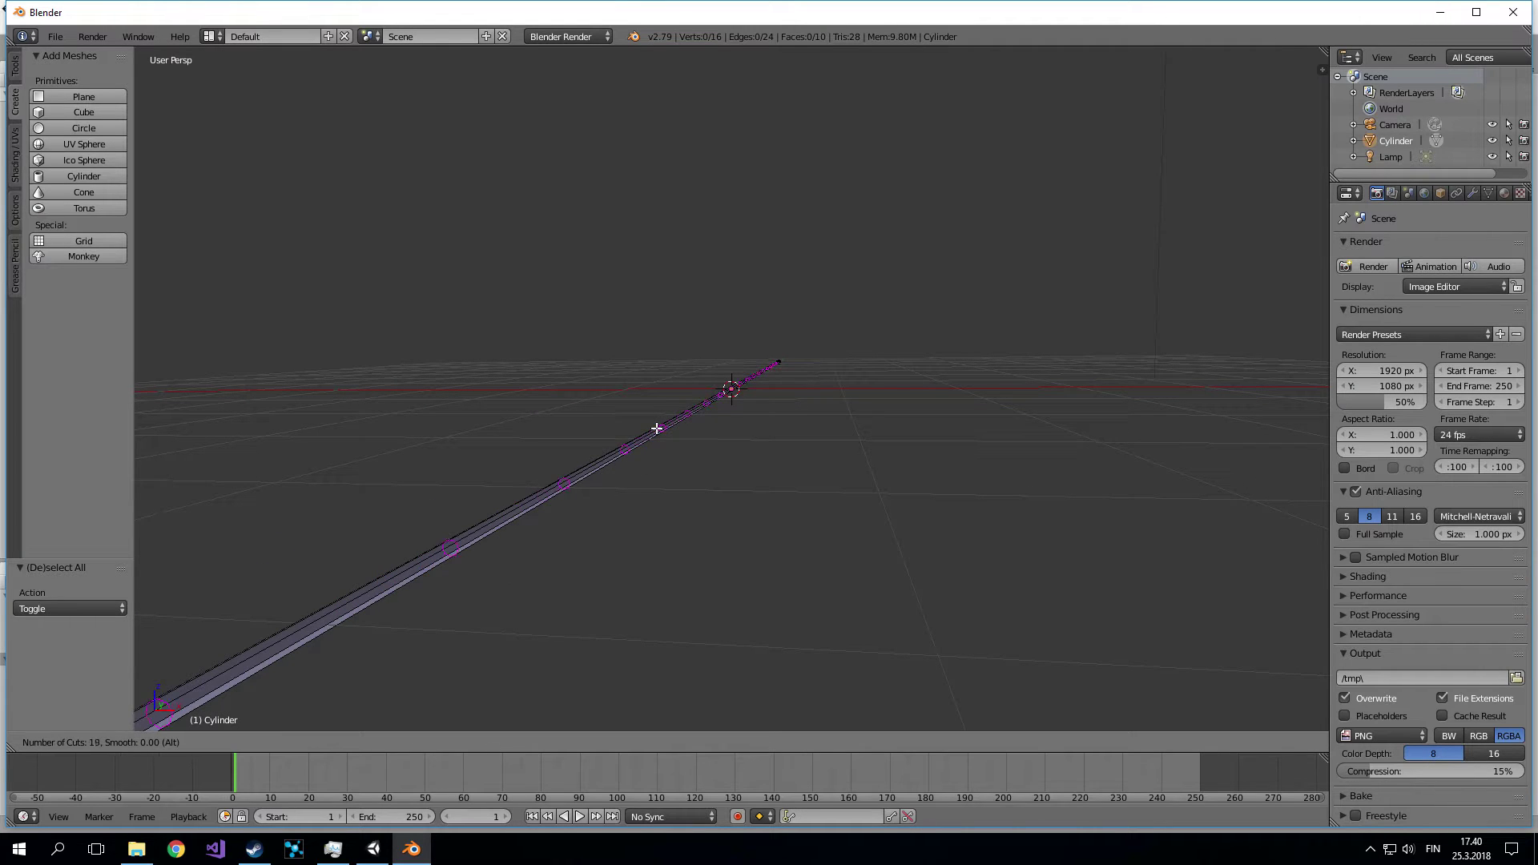
left_click(656, 428)
right_click(657, 429)
middle_click_drag(680, 454, 643, 629)
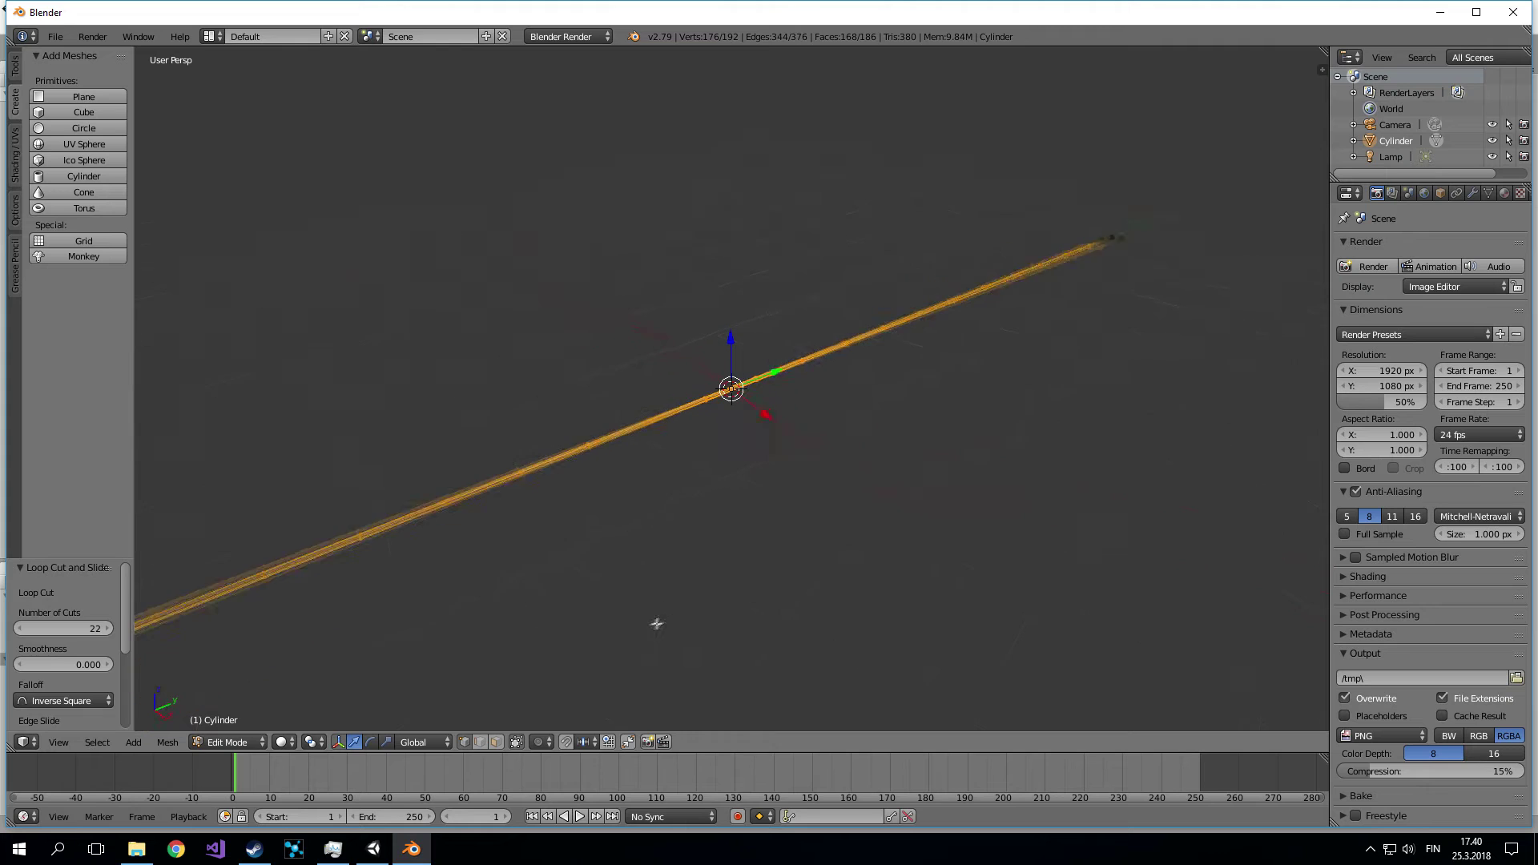
key("a")
Rename the Cylinder object to Cable and return to Object Mode.
double_click(1397, 141)
type("Cable")
key("Return")
key("Tab")
Delete the Camera and Lamp from the scene.
right_click(1400, 142)
left_click(1382, 191)
right_click(1389, 146)
left_click(1369, 149)
mouse_move(762, 508)
middle_mouse_down()
mouse_move(771, 484)
mouse_move(661, 425)
middle_mouse_up()
Select all of the Cable's vertices and create a new material for it.
right_click(640, 448)
key("Tab")
key("Tab")
key("Tab")
key("a")
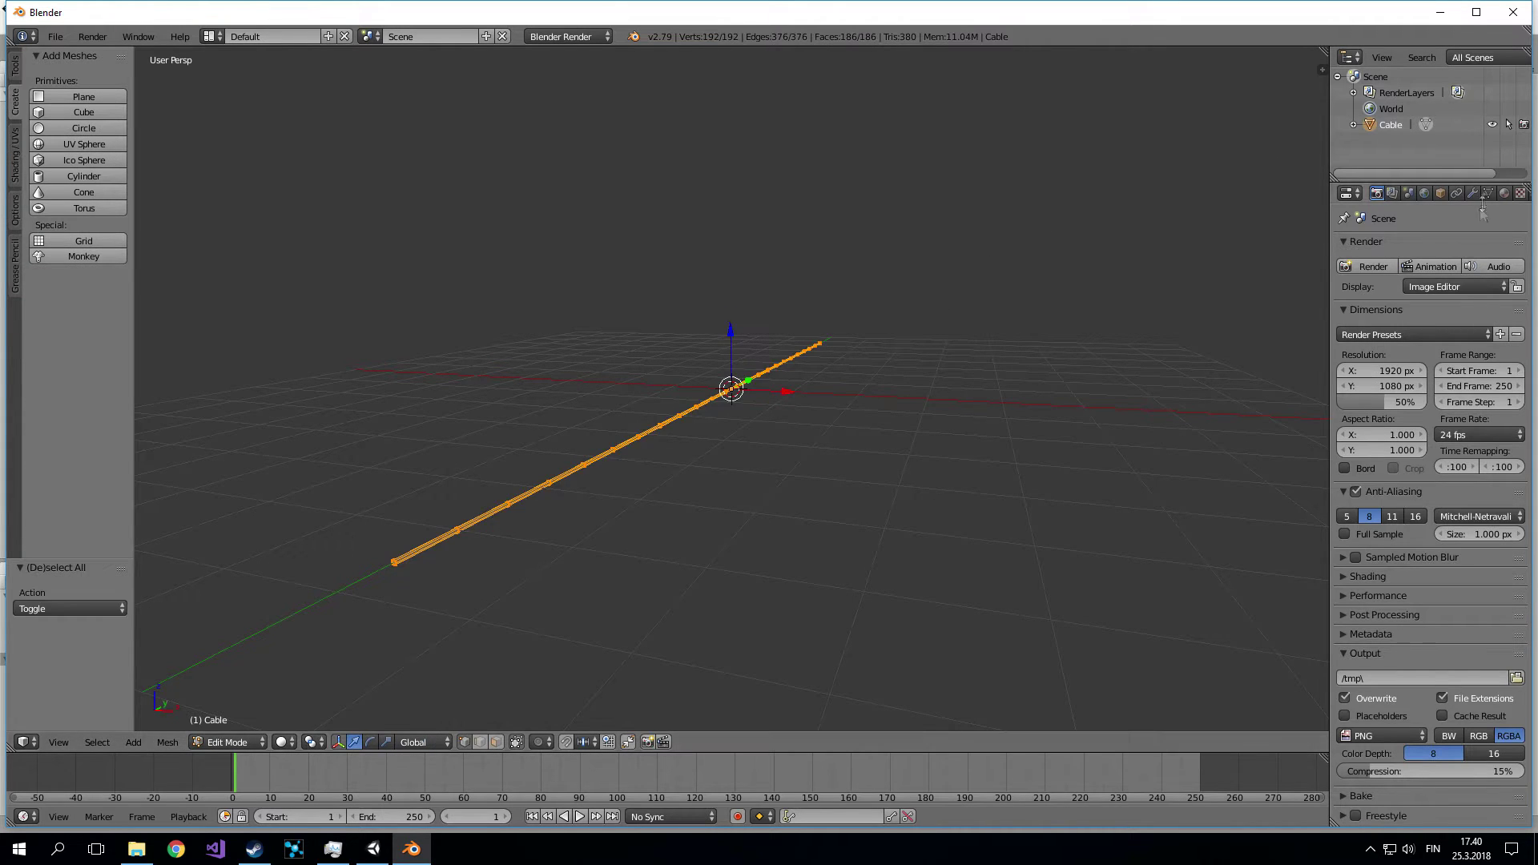
left_click(1503, 193)
left_click(1388, 320)
Name the material CableMaterial and set its diffuse colour to black.
double_click(1422, 251)
type("CableMaterial")
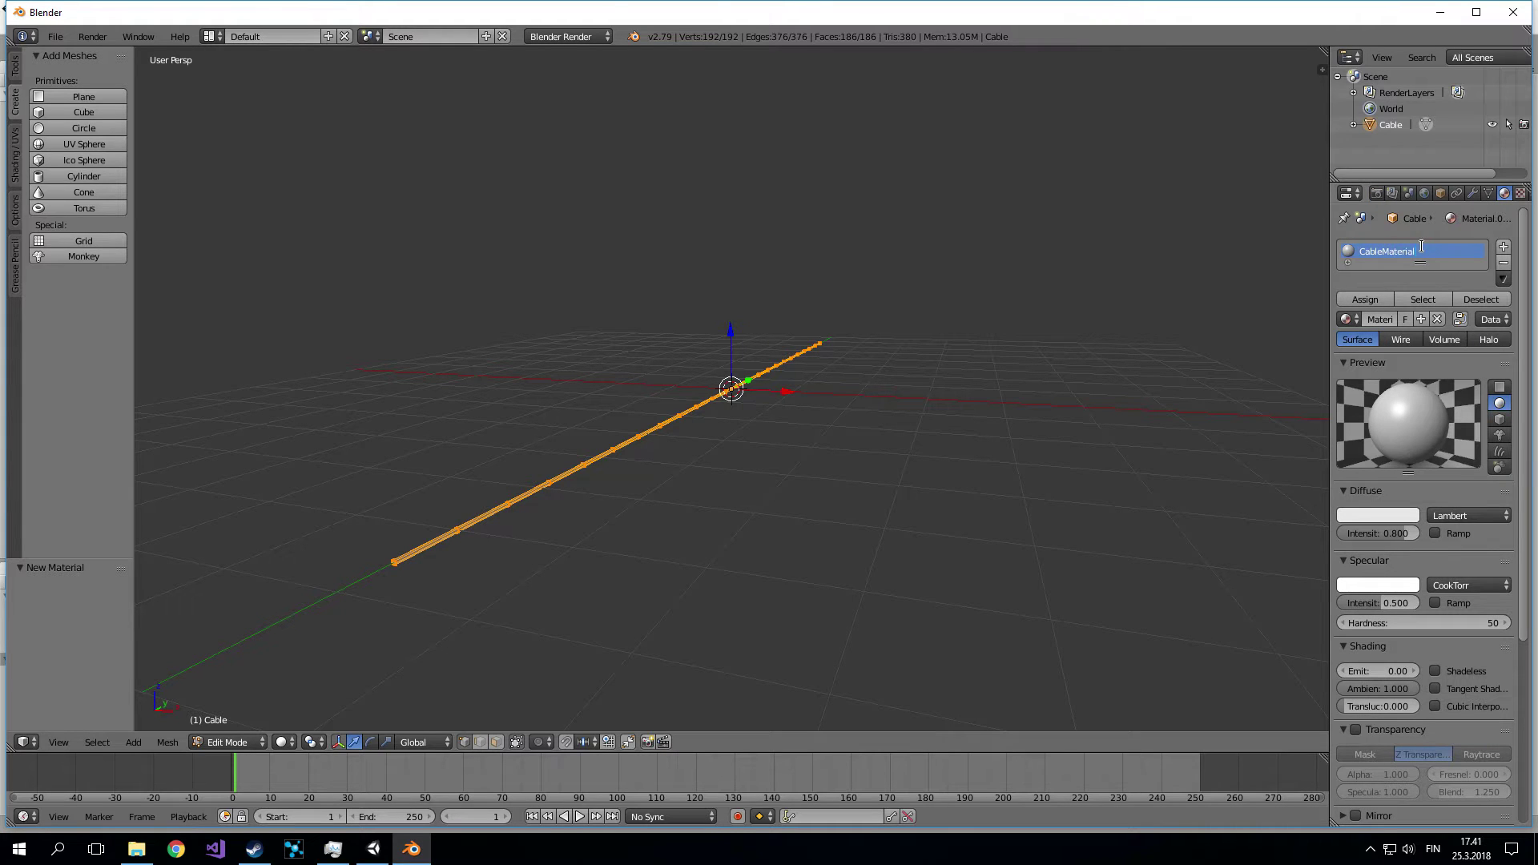
key("Return")
left_click(1353, 517)
left_click_drag(1408, 313, 1408, 418)
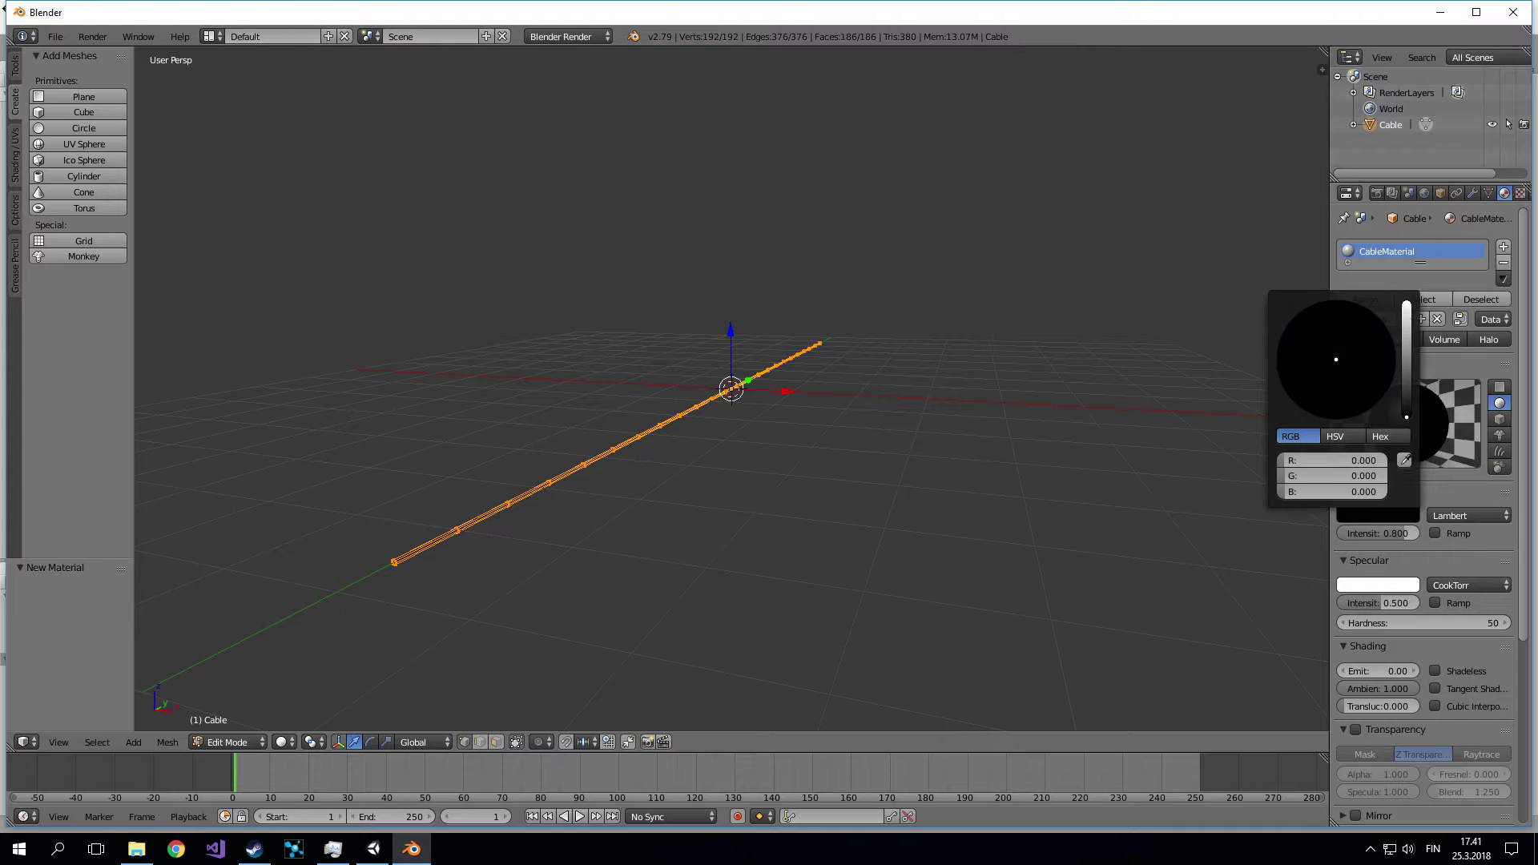
key("a")
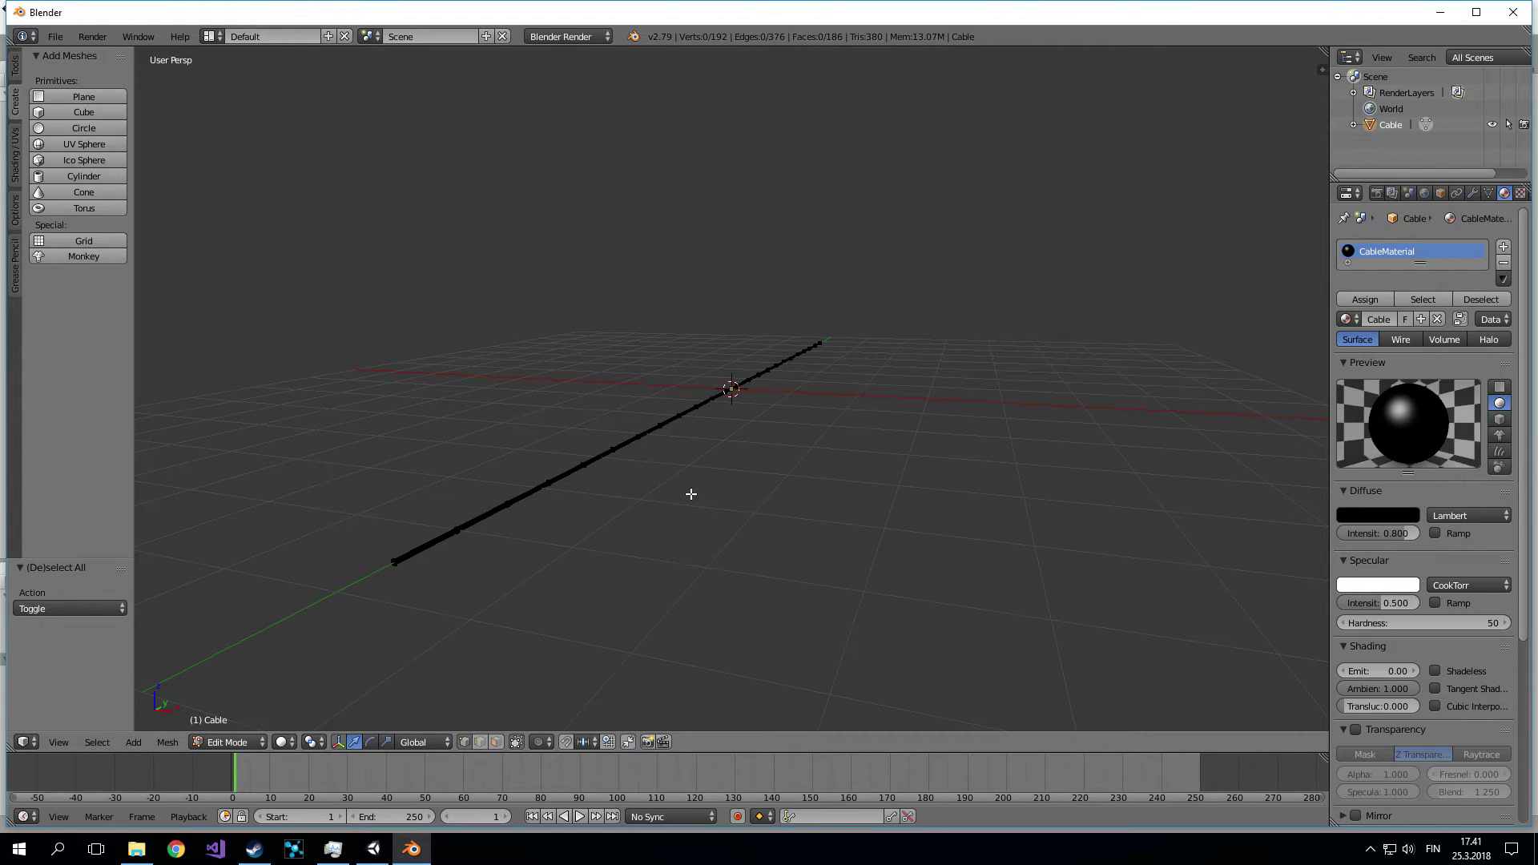
Save the Blender file as Cable.blend and return to Unity.
key("ctrl+s")
left_click(290, 96)
type("Cable")
key("Return")
left_click(373, 848)
Import Cable.blend from the Desktop into the Unity project's Assets.
left_click(136, 849)
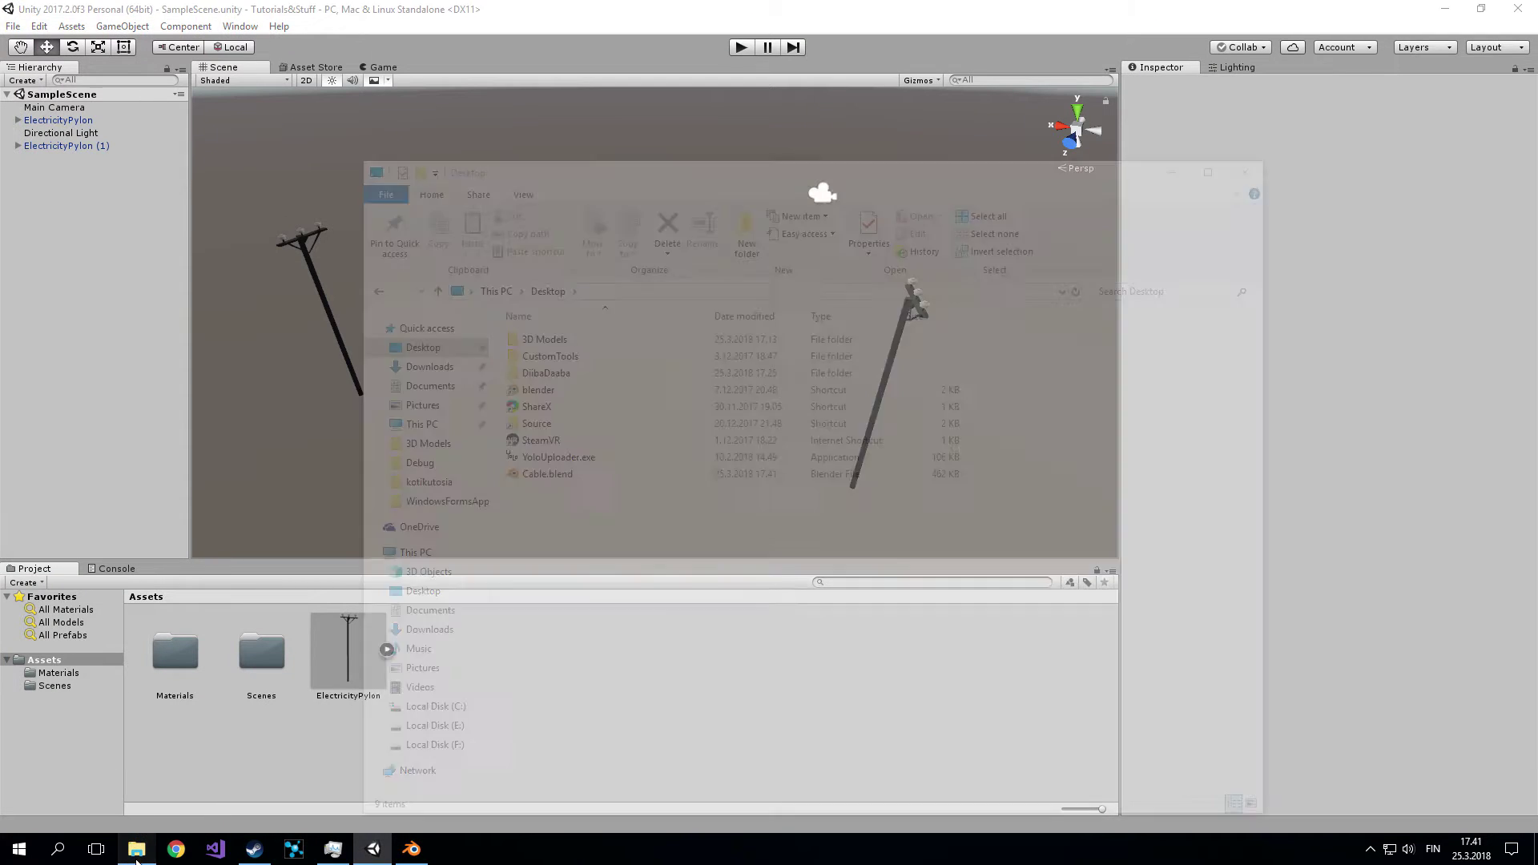
left_click_drag(641, 193, 944, 142)
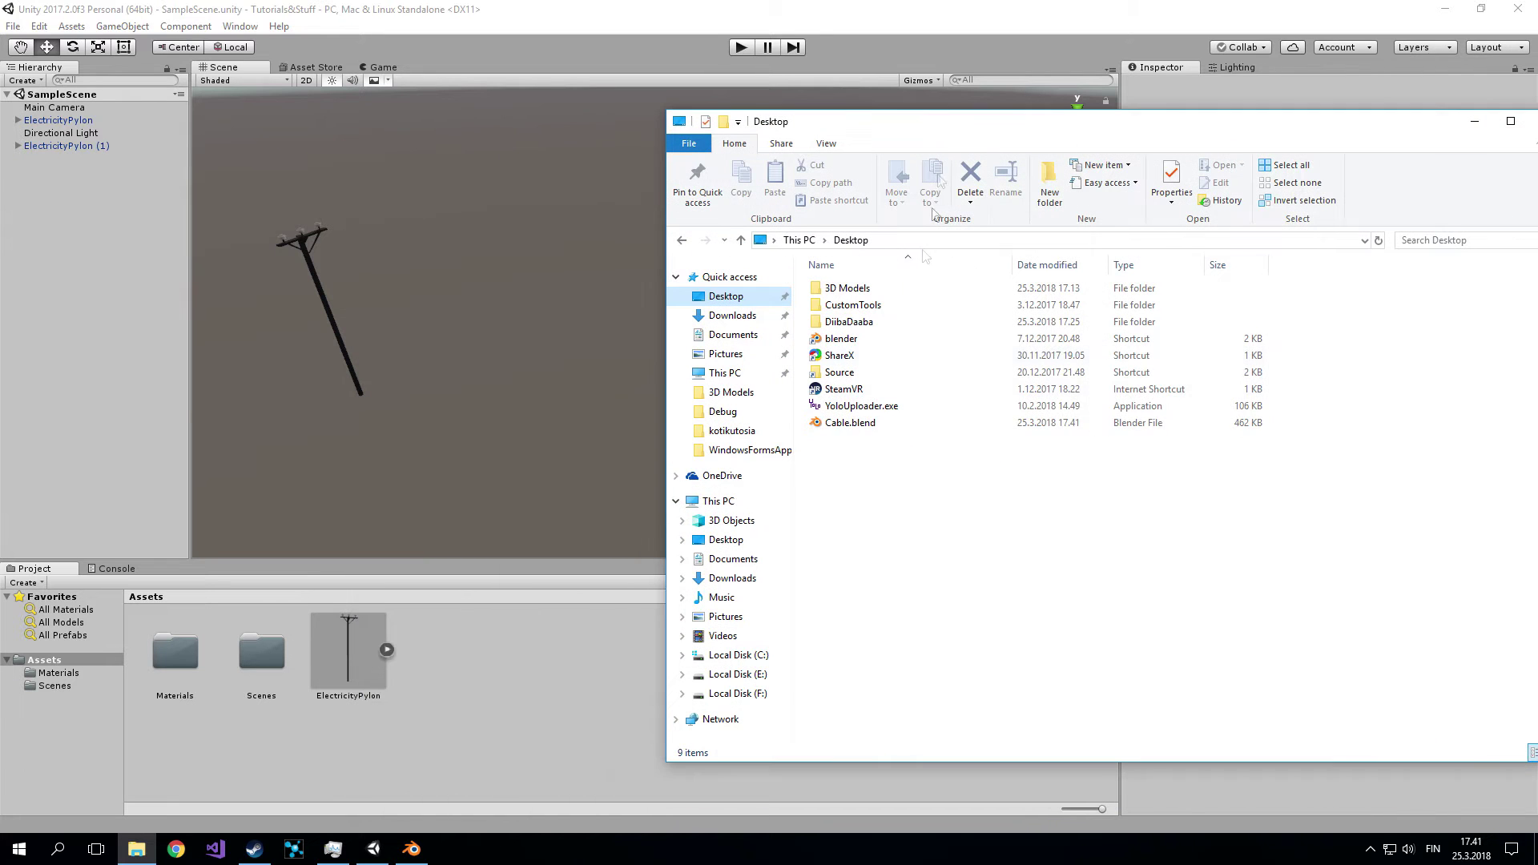
left_click(849, 422)
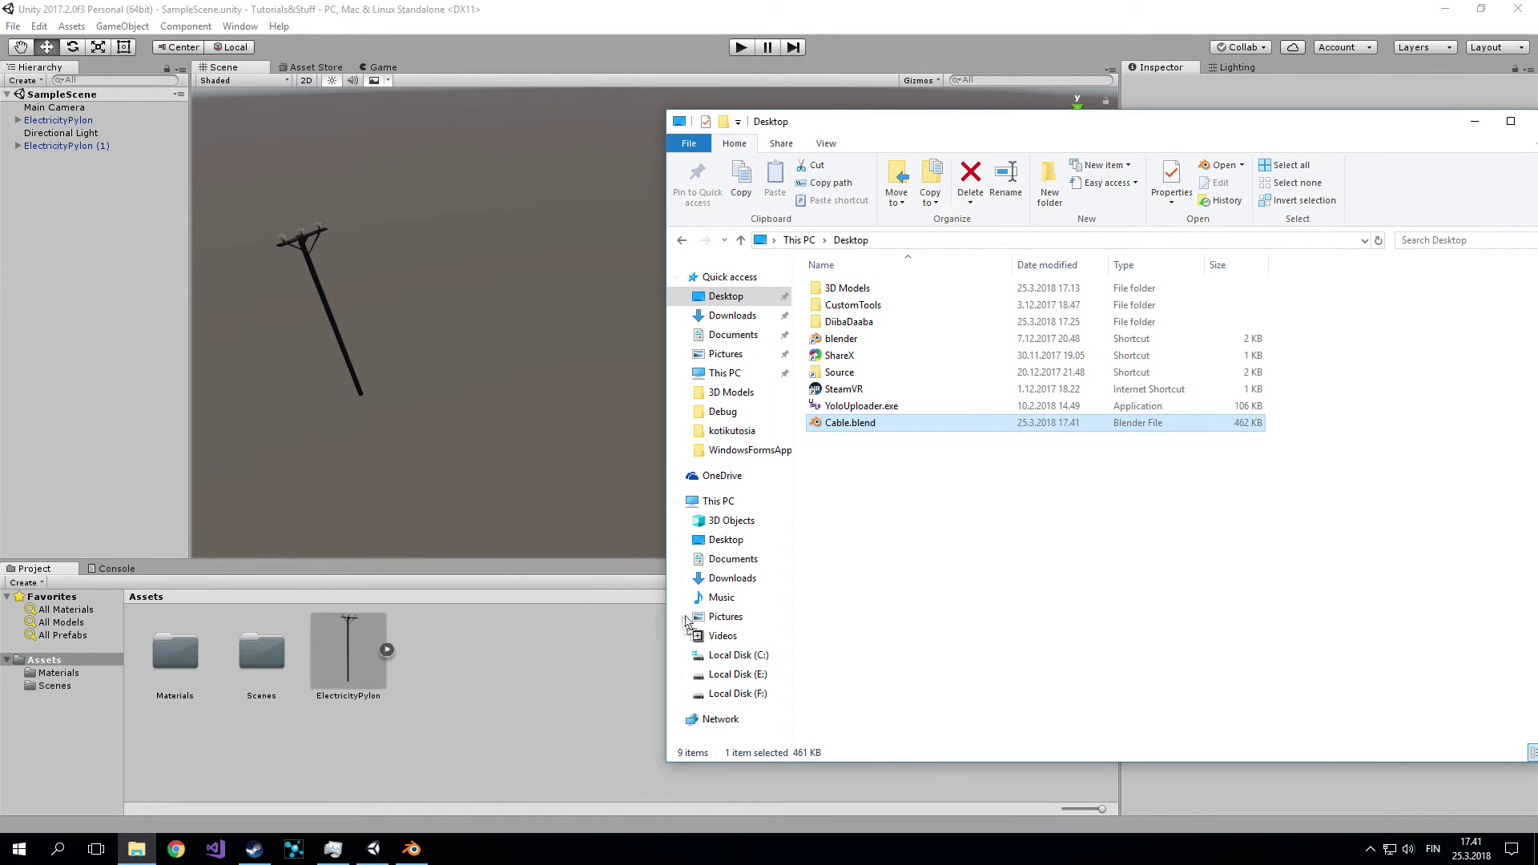
left_click_drag(688, 622, 629, 627)
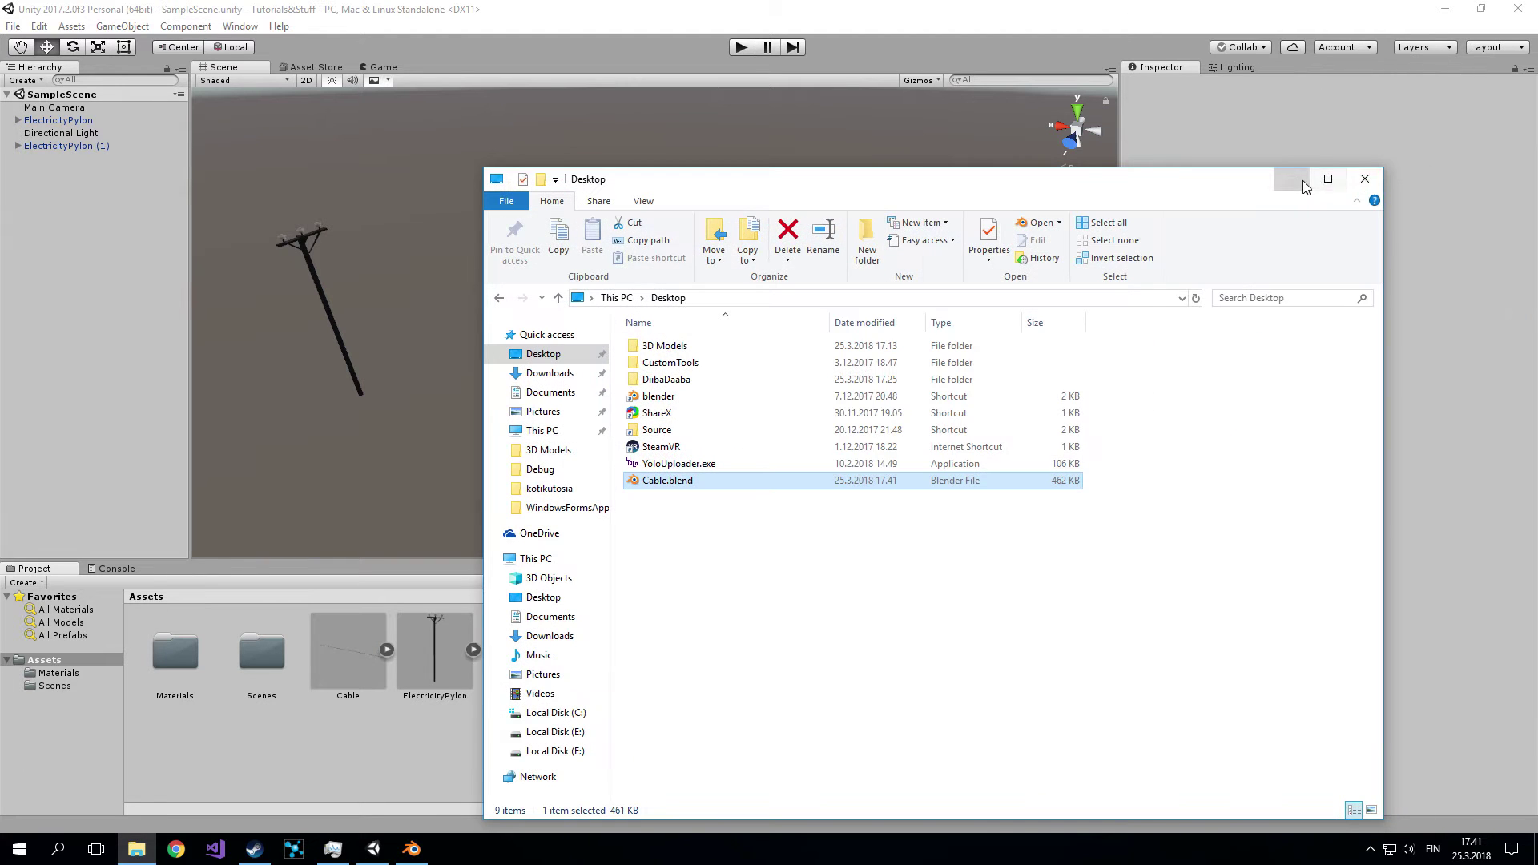
left_click(1374, 172)
Create an empty game object named Cable in the scene.
middle_click_drag(439, 412, 505, 414)
right_click(54, 291)
left_click(106, 424)
type("Cable")
key("Return")
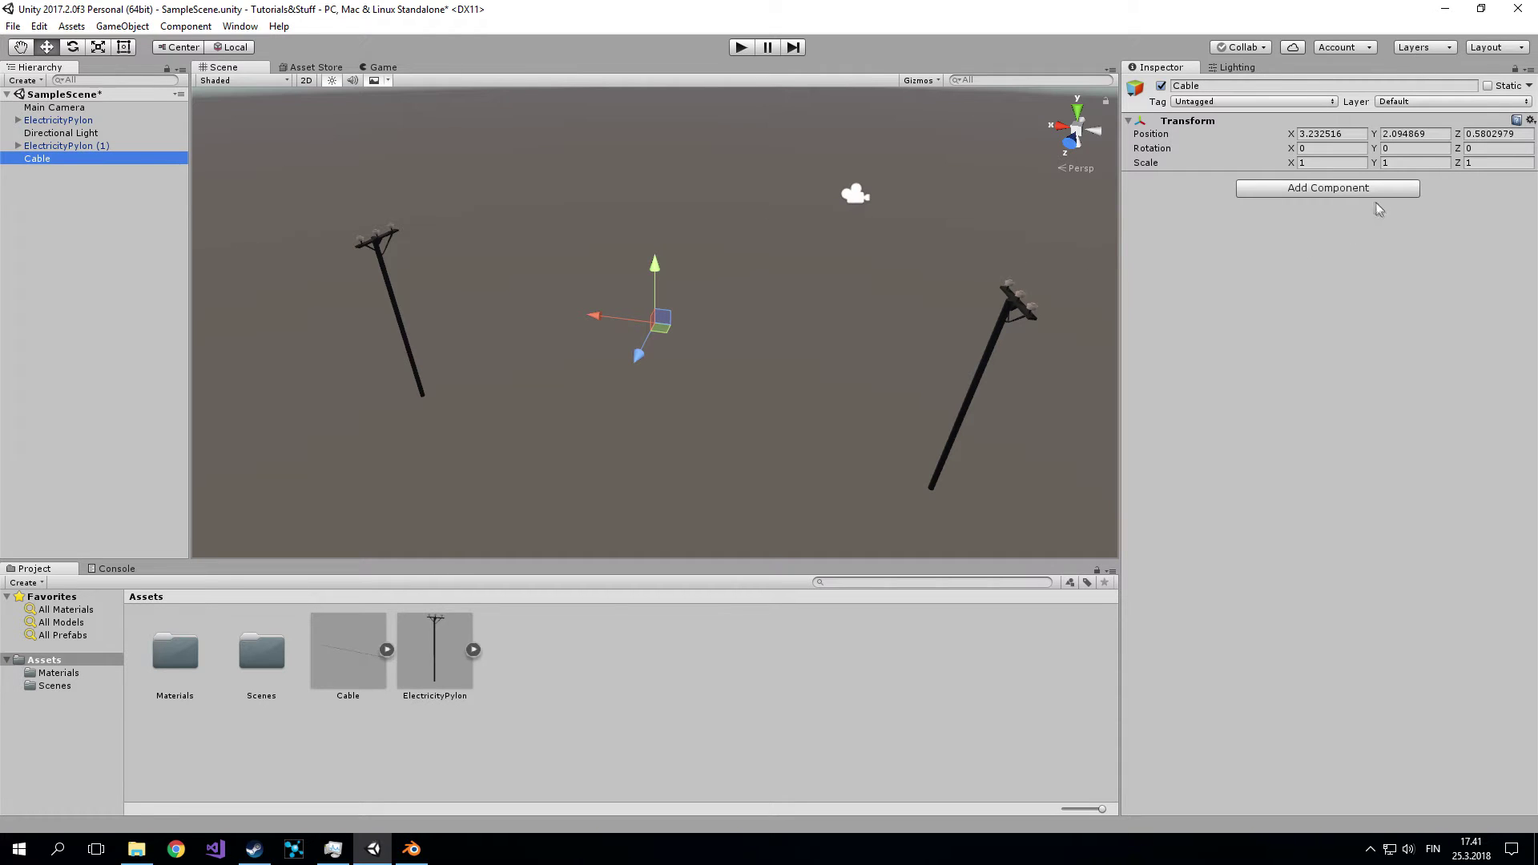
Add a Cloth component to the Cable object and set its mesh to Cable.
left_click(1354, 189)
type("cloth")
left_click(1276, 245)
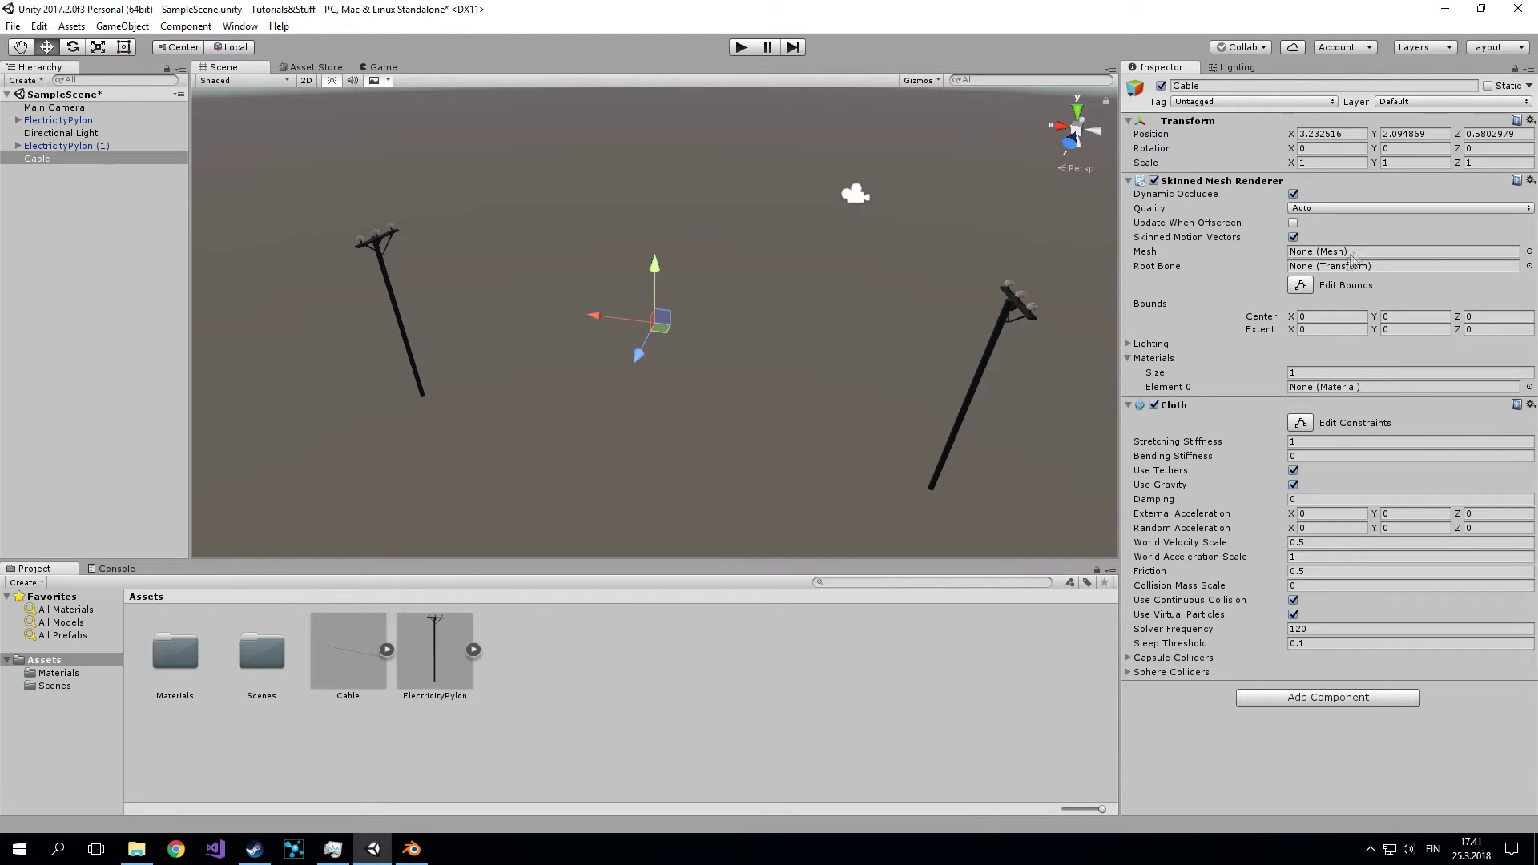
left_click(1529, 251)
left_click(696, 356)
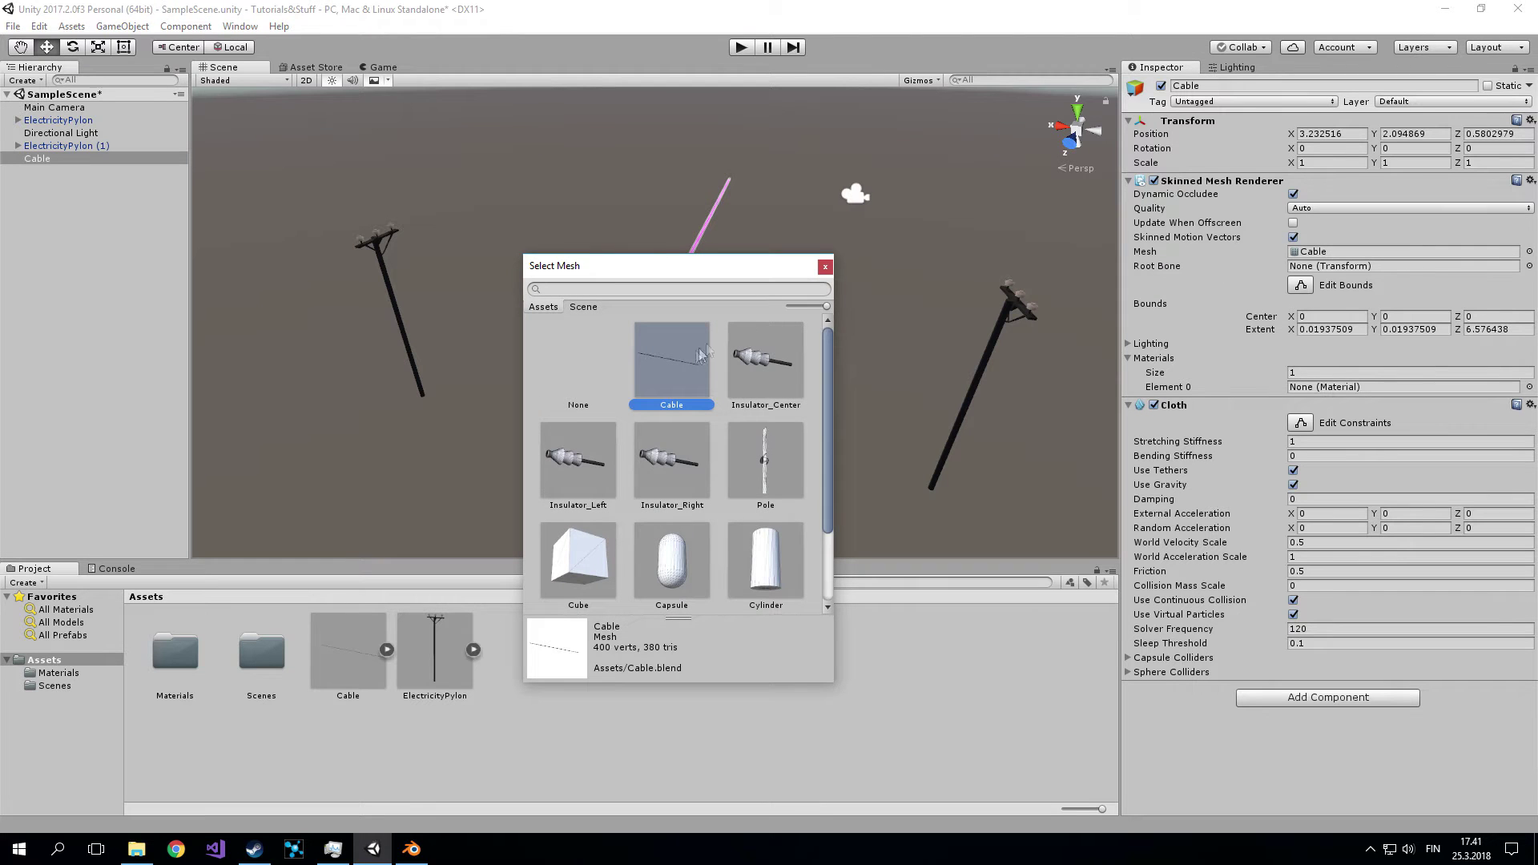
left_click(823, 268)
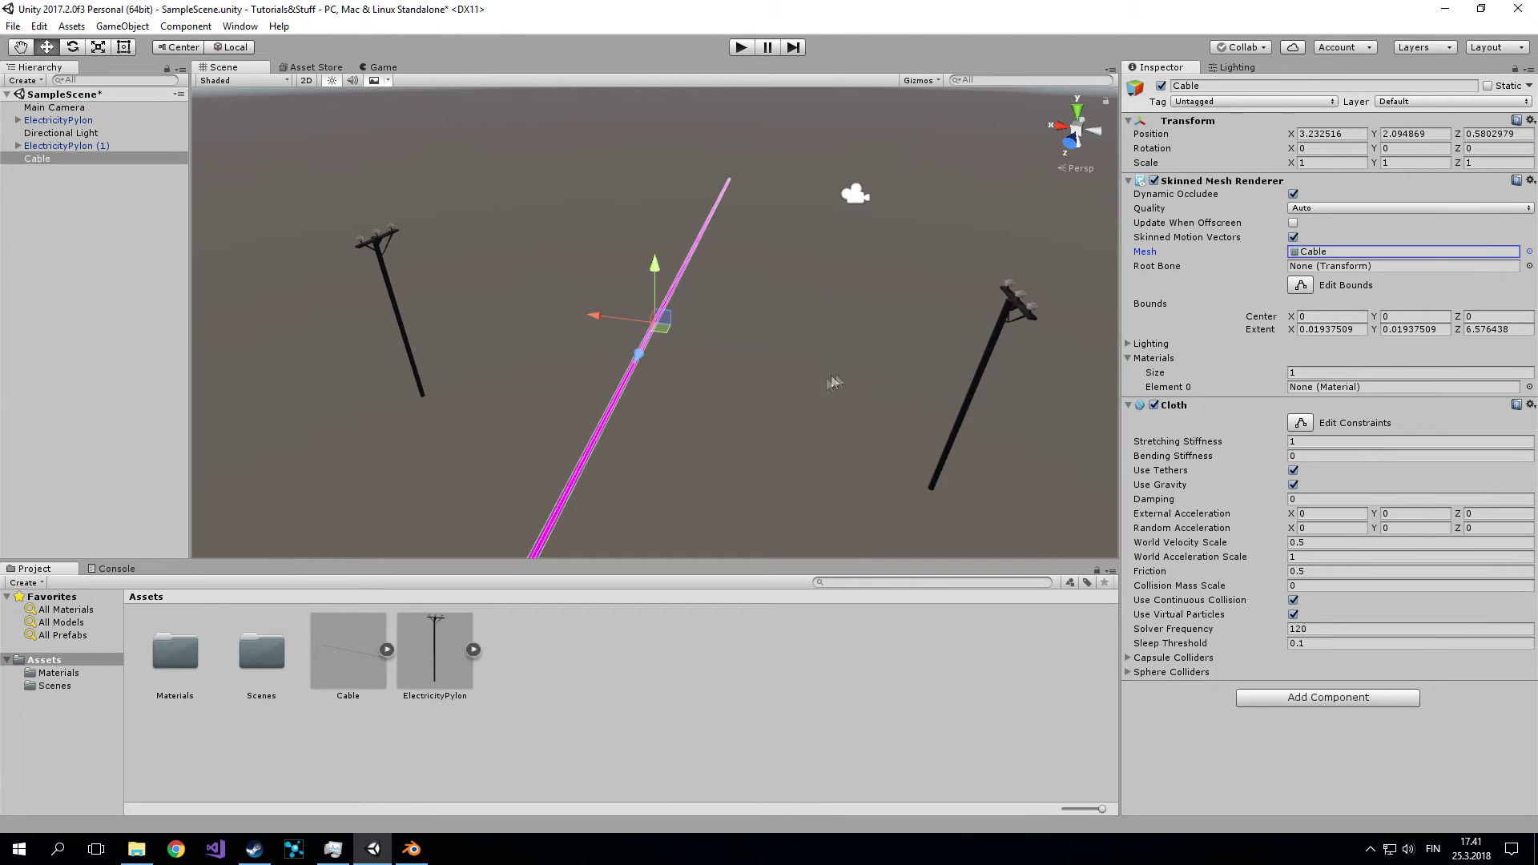
Switch the Scene view to an orthographic top view showing both pylons.
right_click_drag(833, 382, 1099, 256)
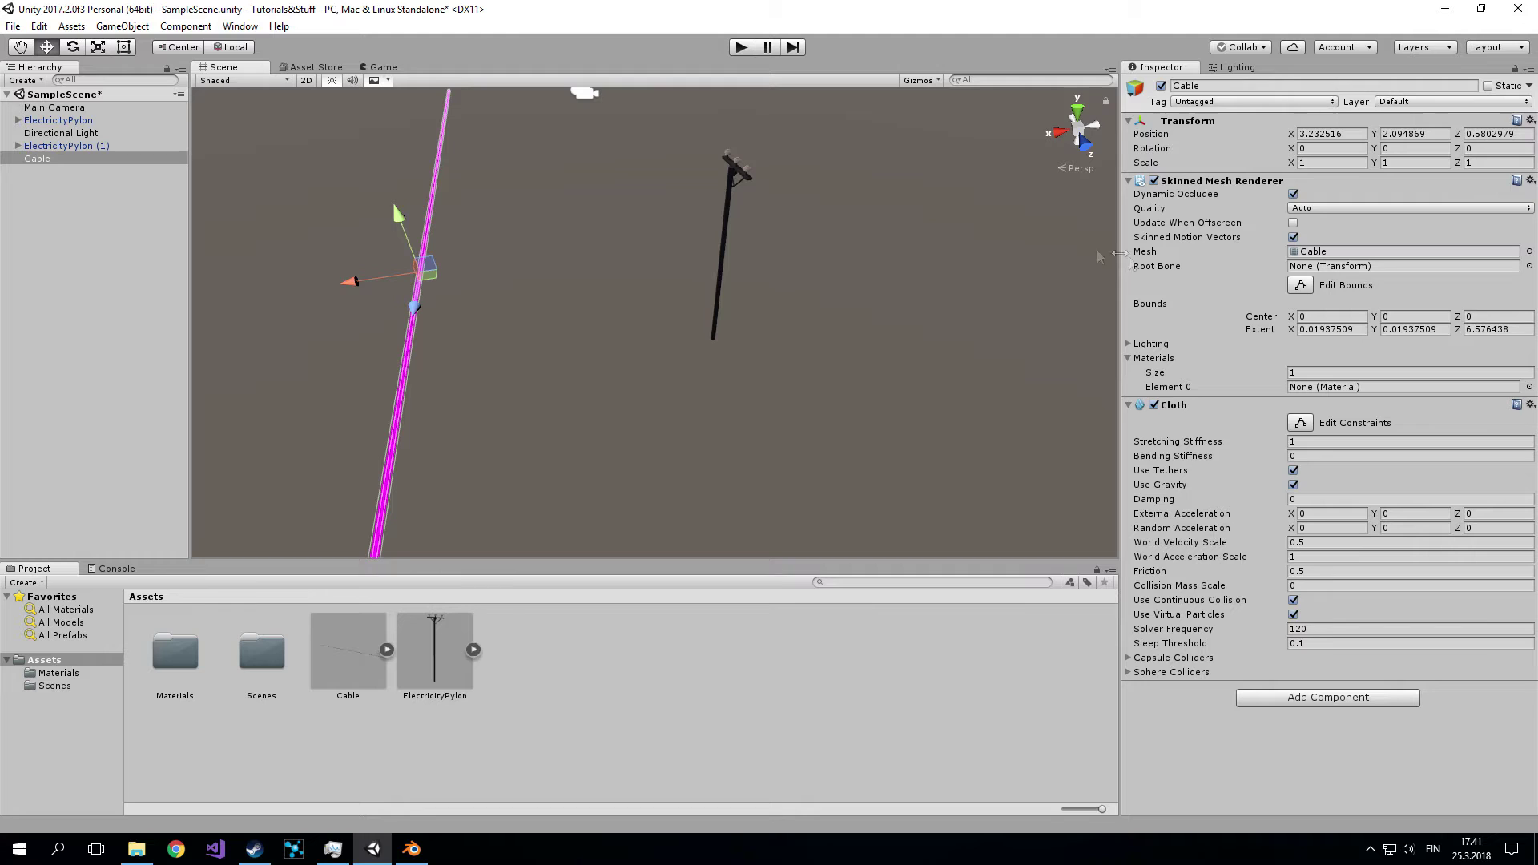
left_click(1076, 104)
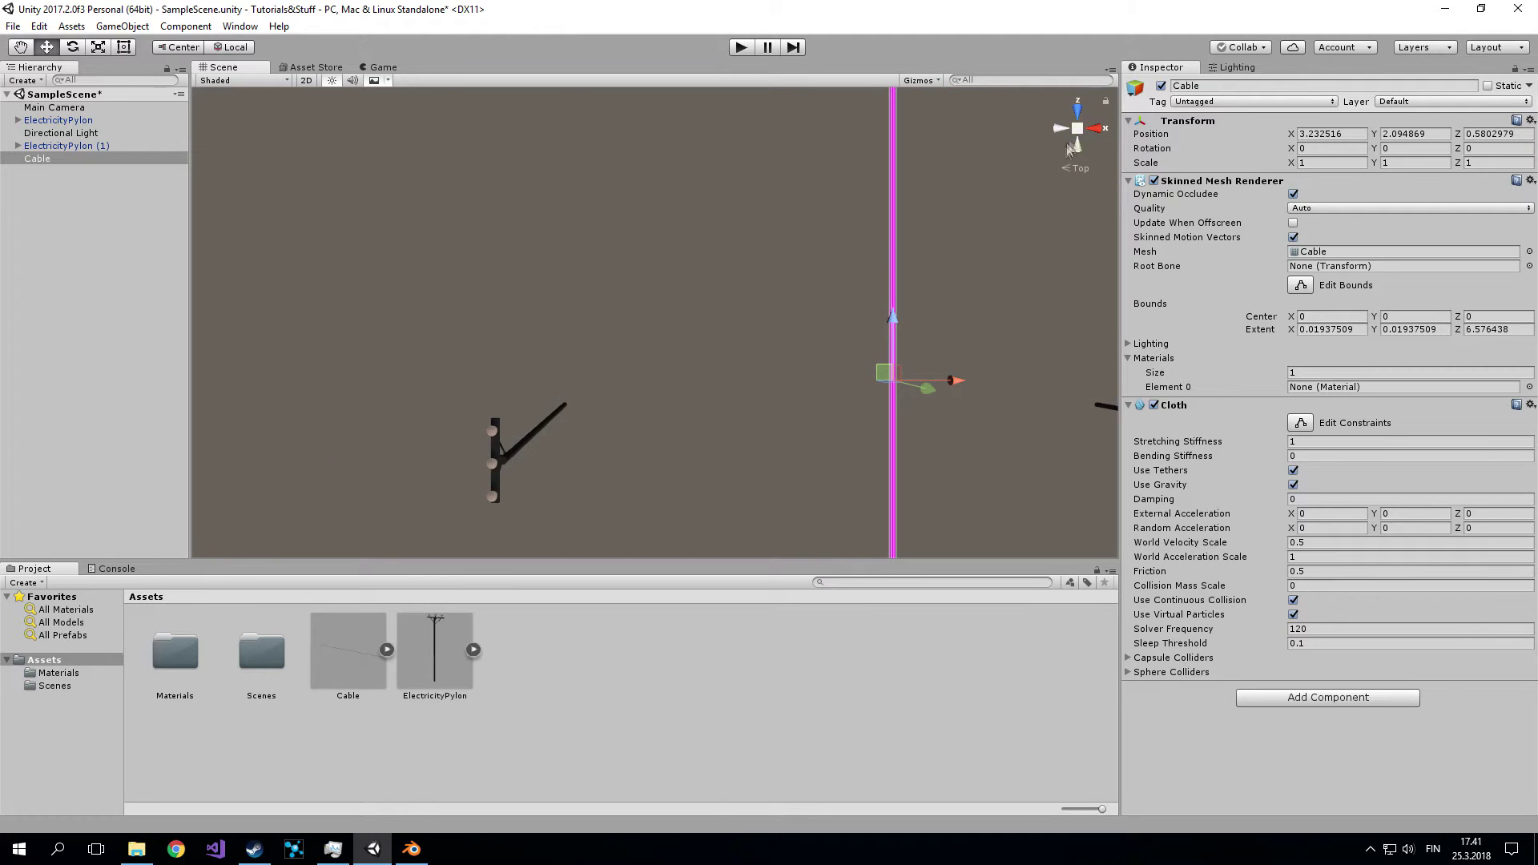
left_click(1078, 128)
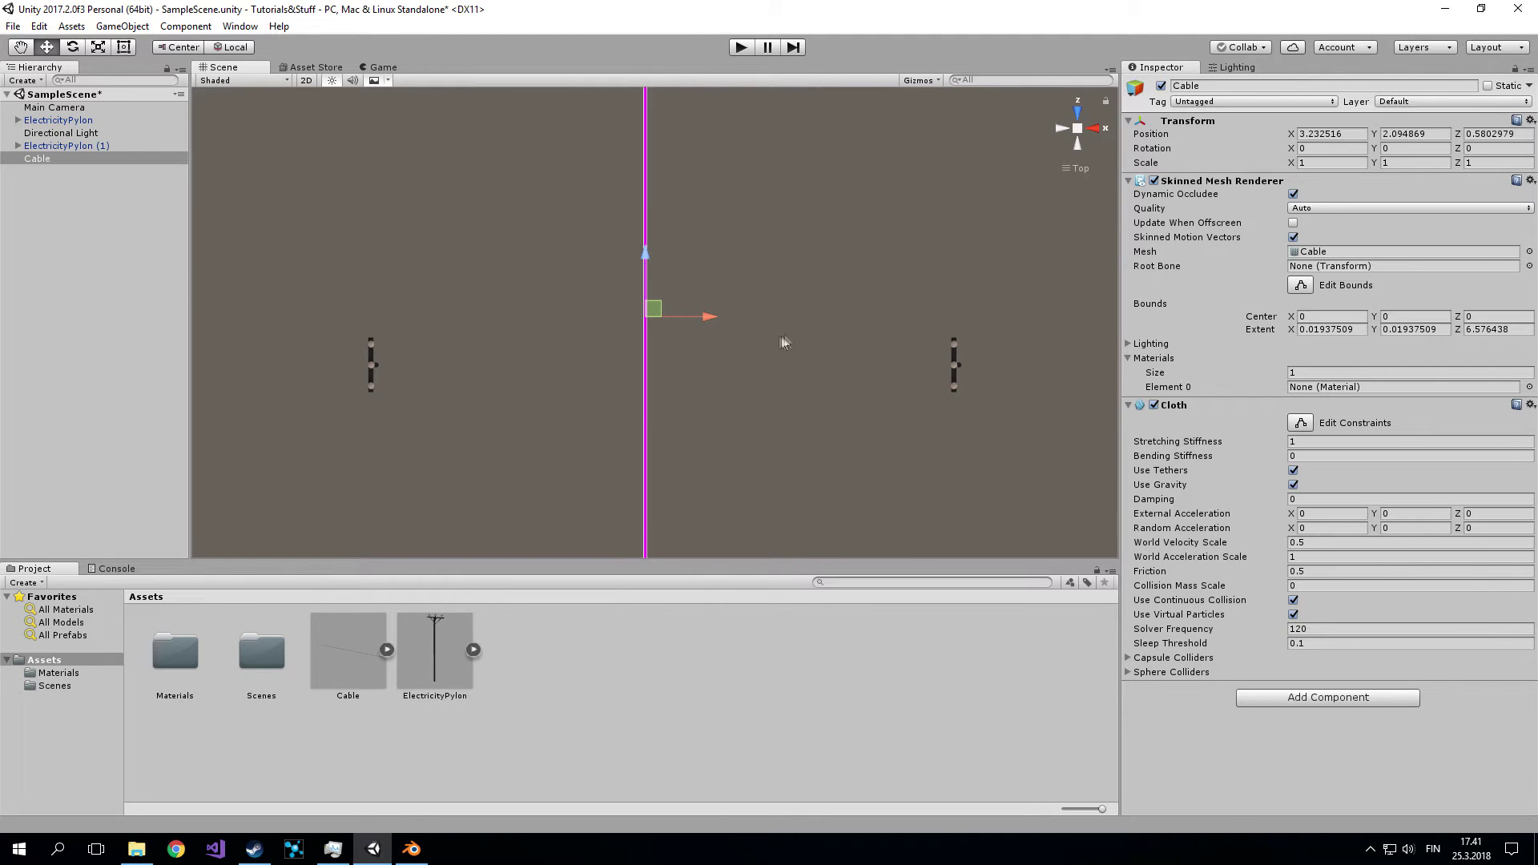
left_click(1348, 130)
Zero the cable's position and set its Y rotation to 90.
type("0")
key("Tab")
type("0")
key("Tab")
type("0")
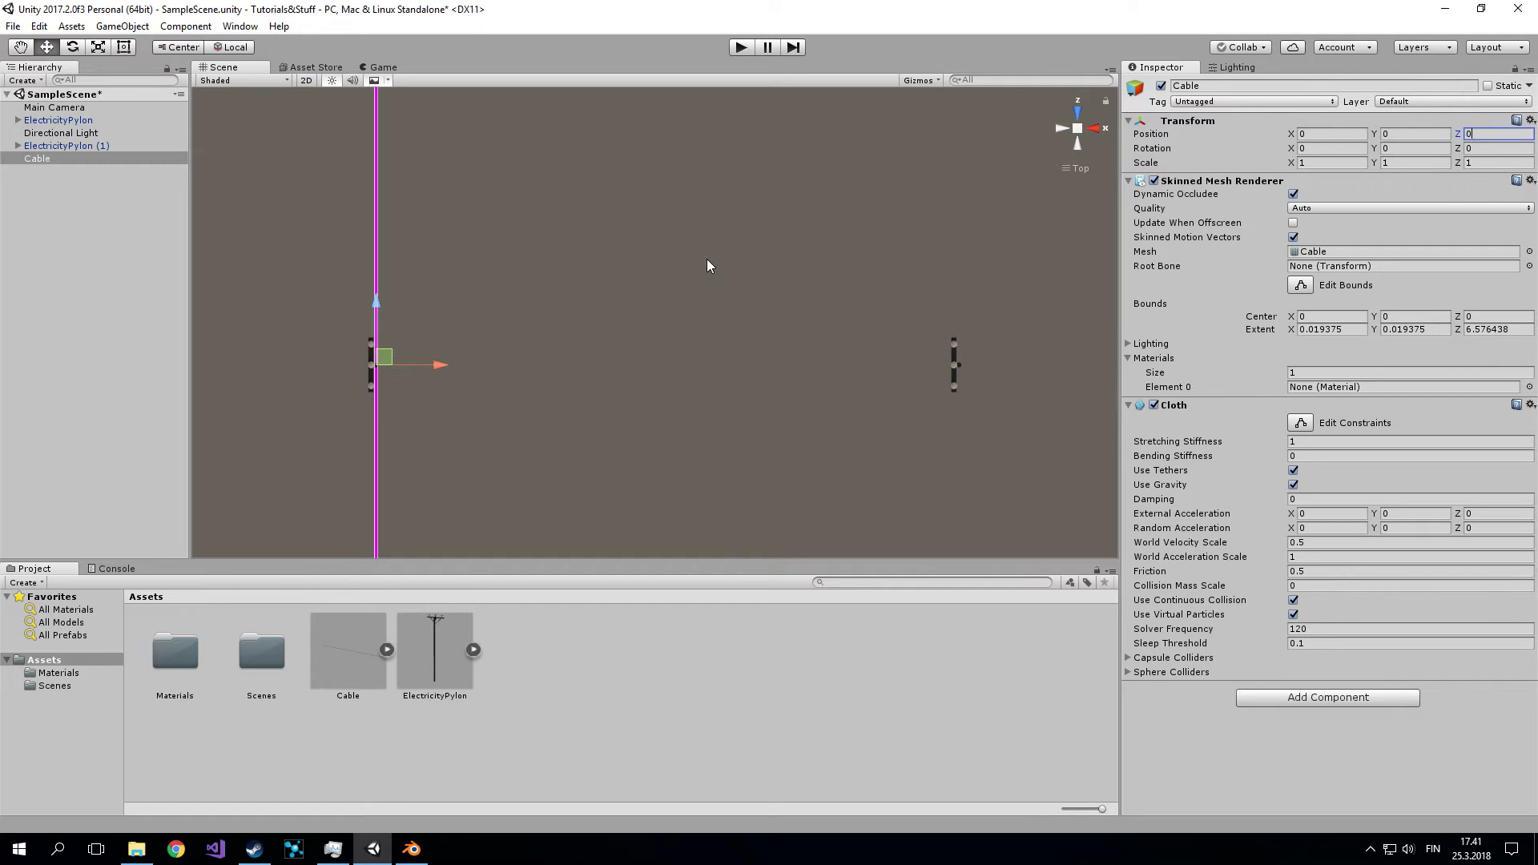
left_click(1384, 149)
type("90")
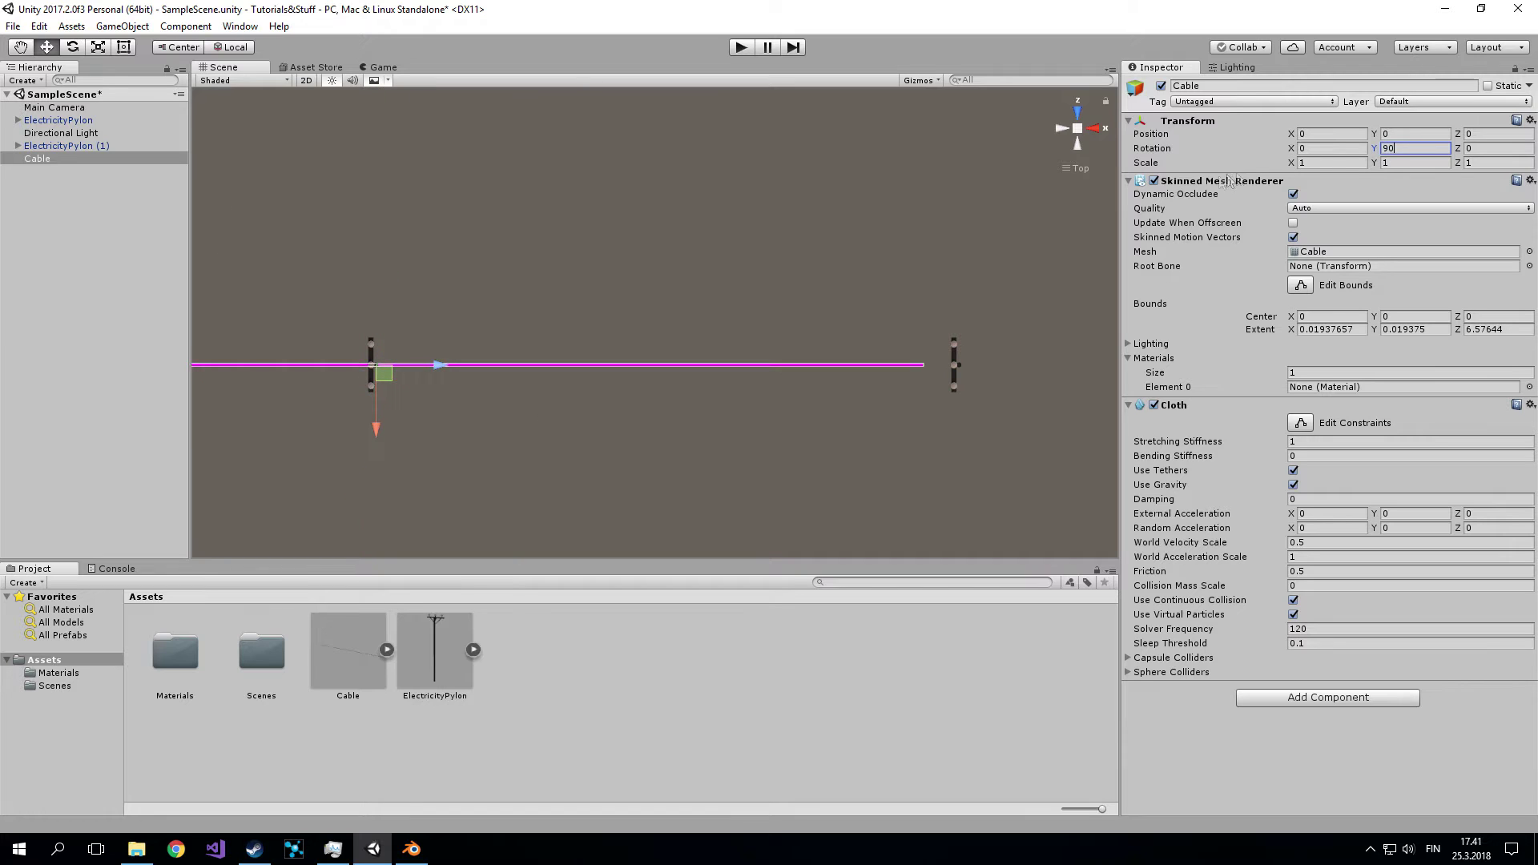
Move the cable to X 3.5 between the pylons.
left_click_drag(439, 365, 781, 365)
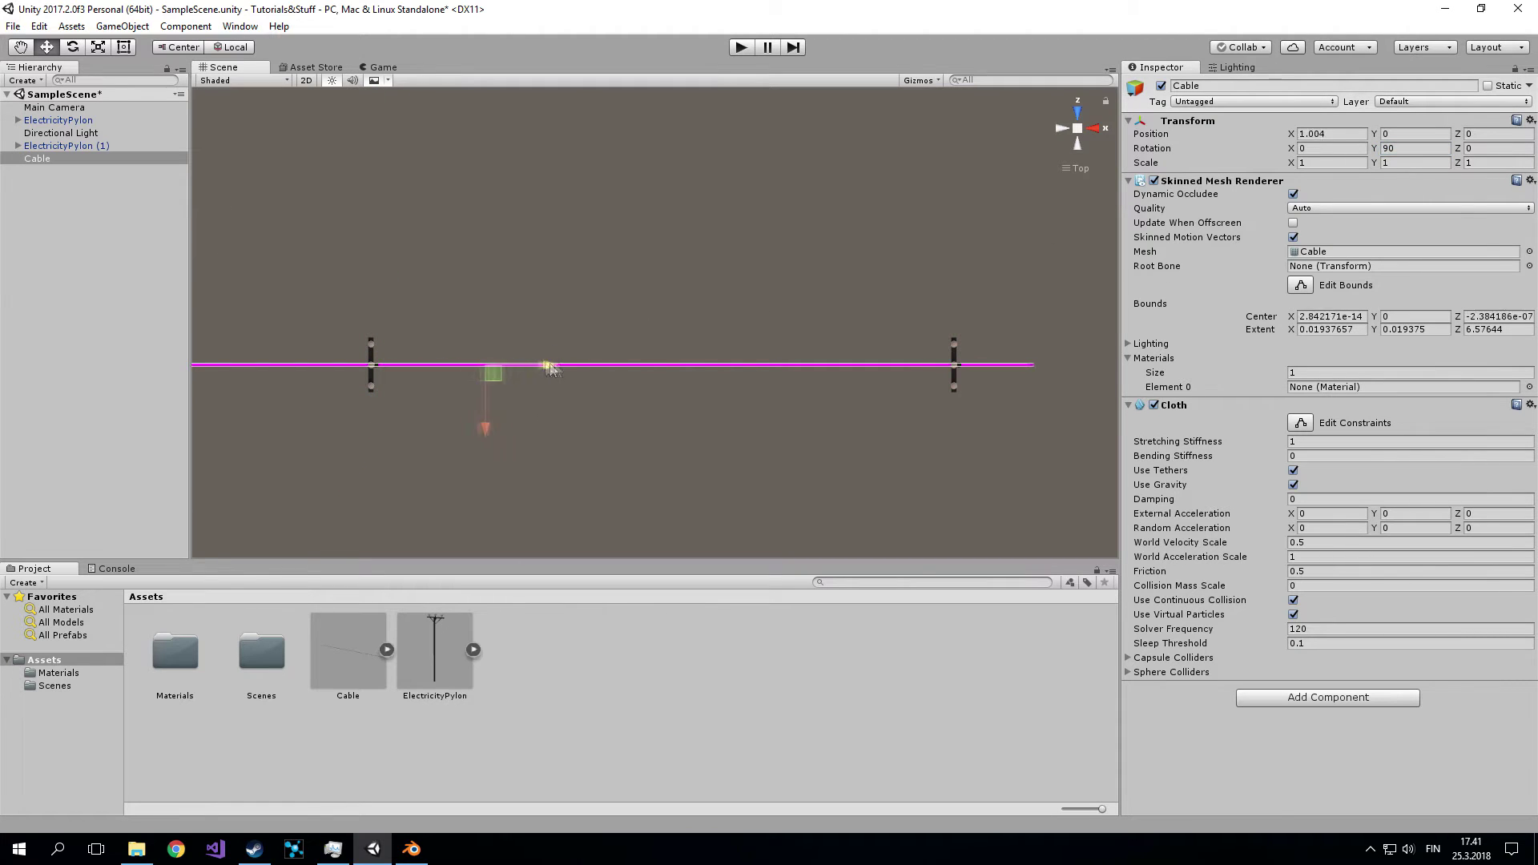
left_click(1334, 135)
type("2.5")
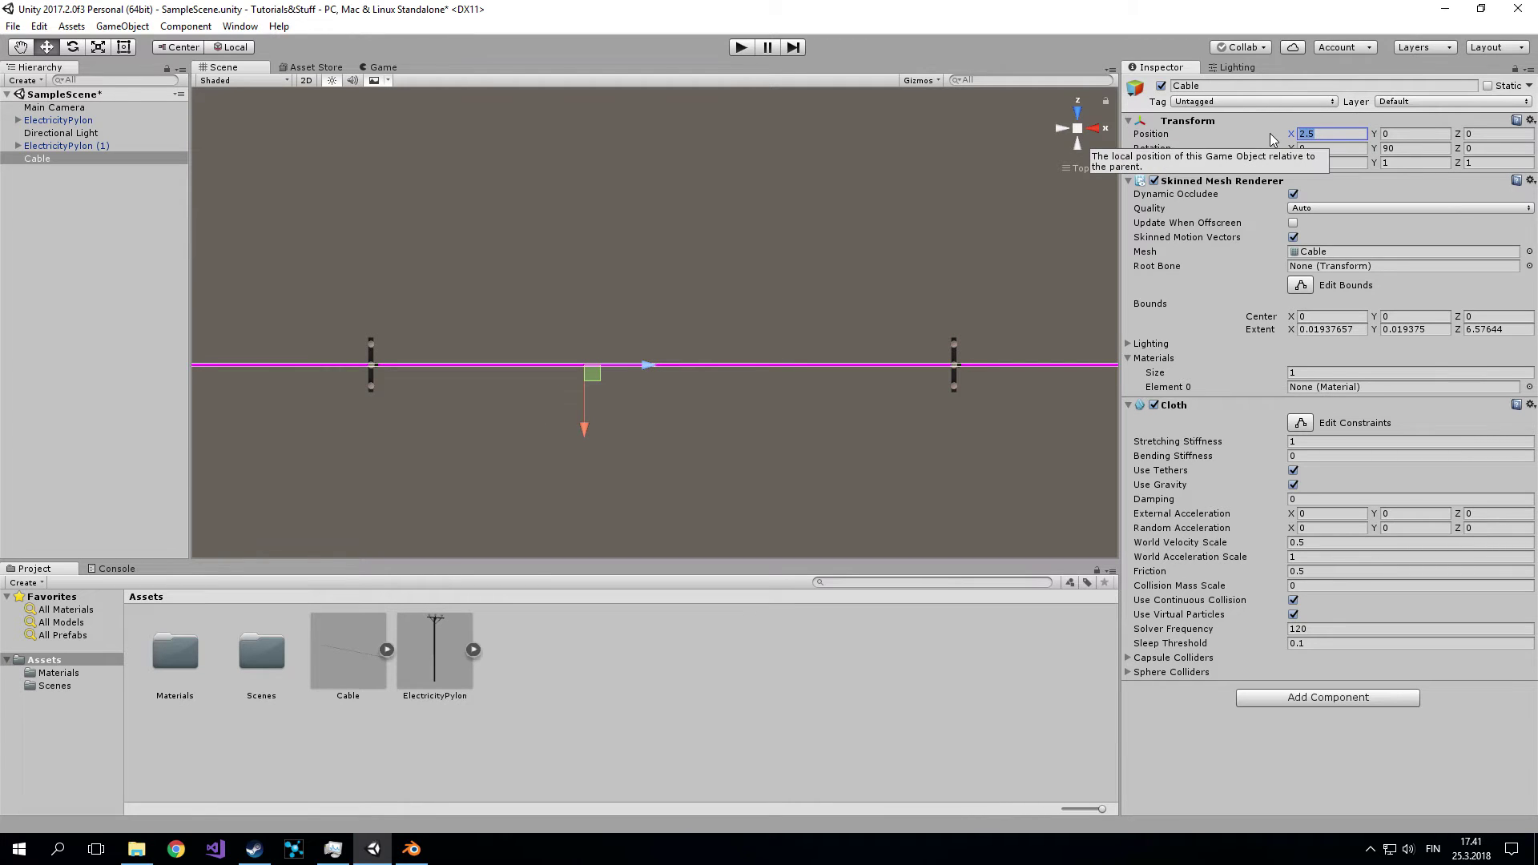
type("3.5")
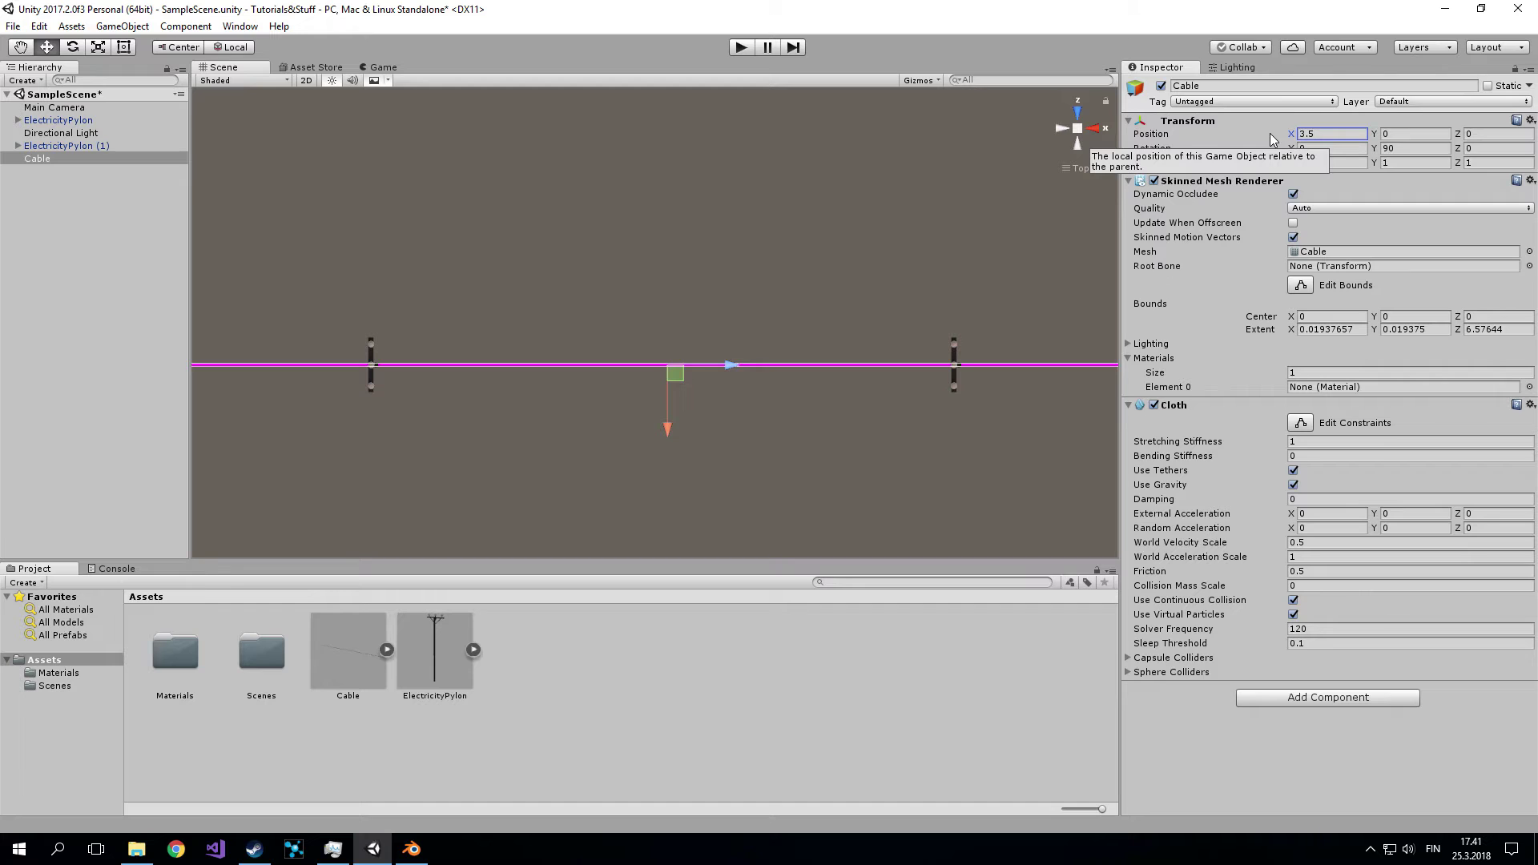
scroll(730, 398, "down", 2)
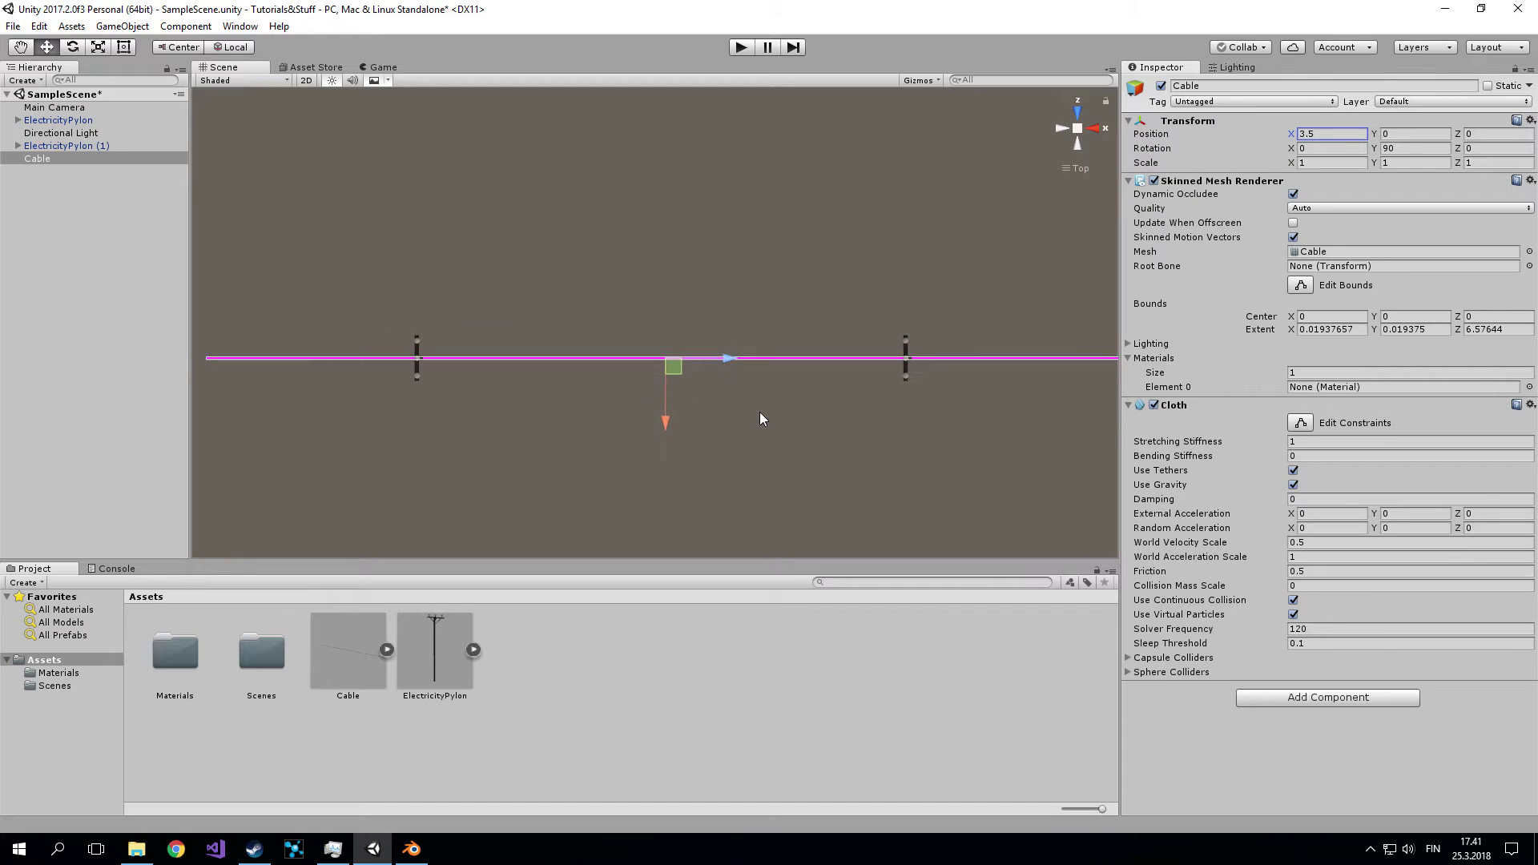
scroll(717, 389, "up", 1)
Scale the cable down to about 0.54 so it spans both pylons.
key("e")
key("r")
mouse_move(661, 367)
left_mouse_down()
mouse_move(666, 396)
mouse_move(727, 360)
mouse_move(700, 359)
left_mouse_up()
key("w")
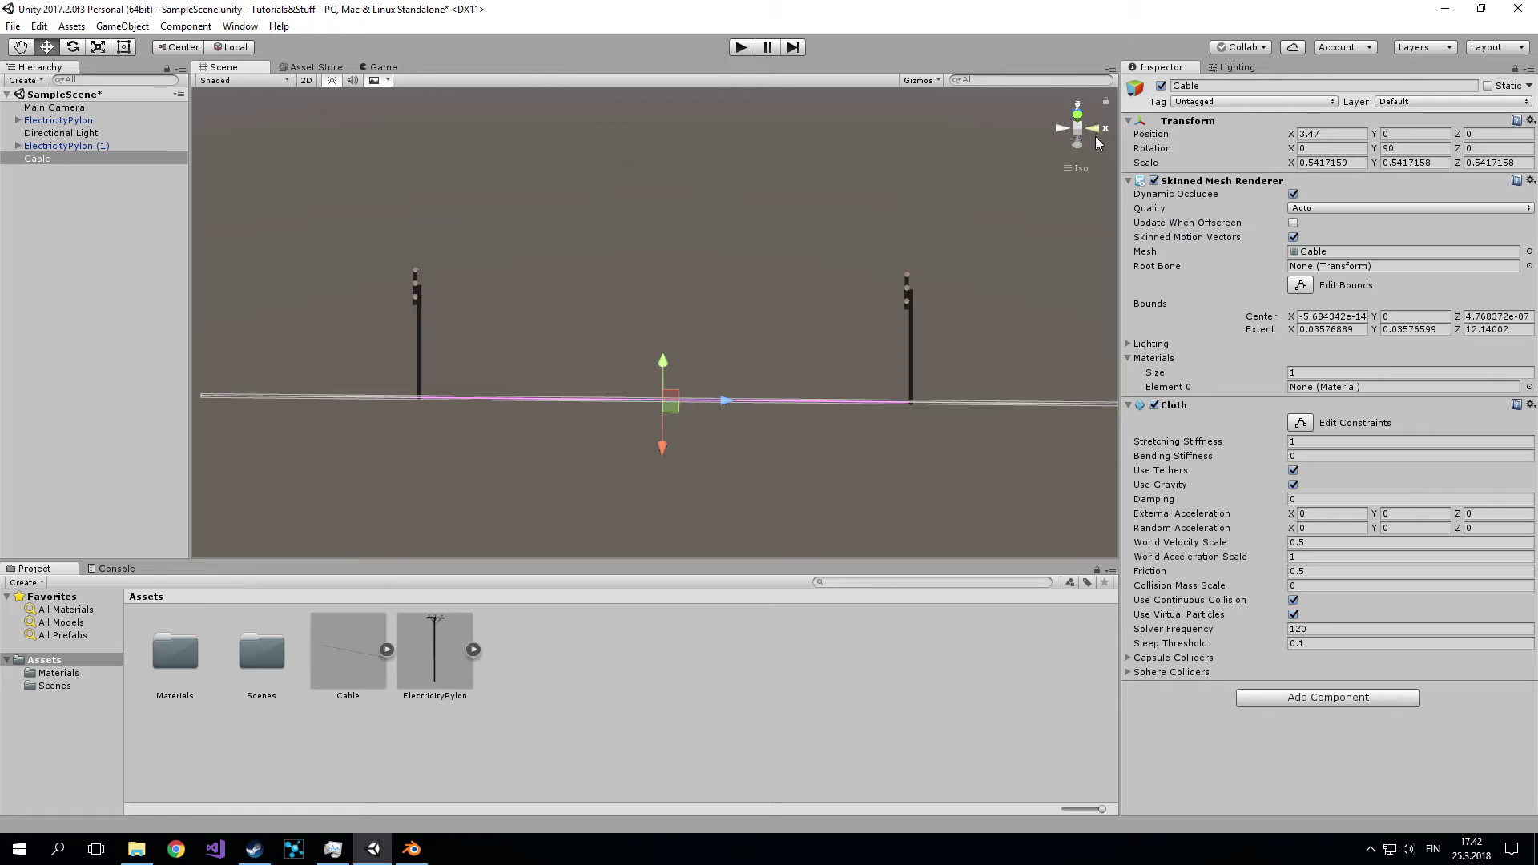
In front view, raise the cable onto the pylon tops at about X 3.435, Y 2.547.
left_click(1083, 128)
left_click_drag(639, 347, 662, 163)
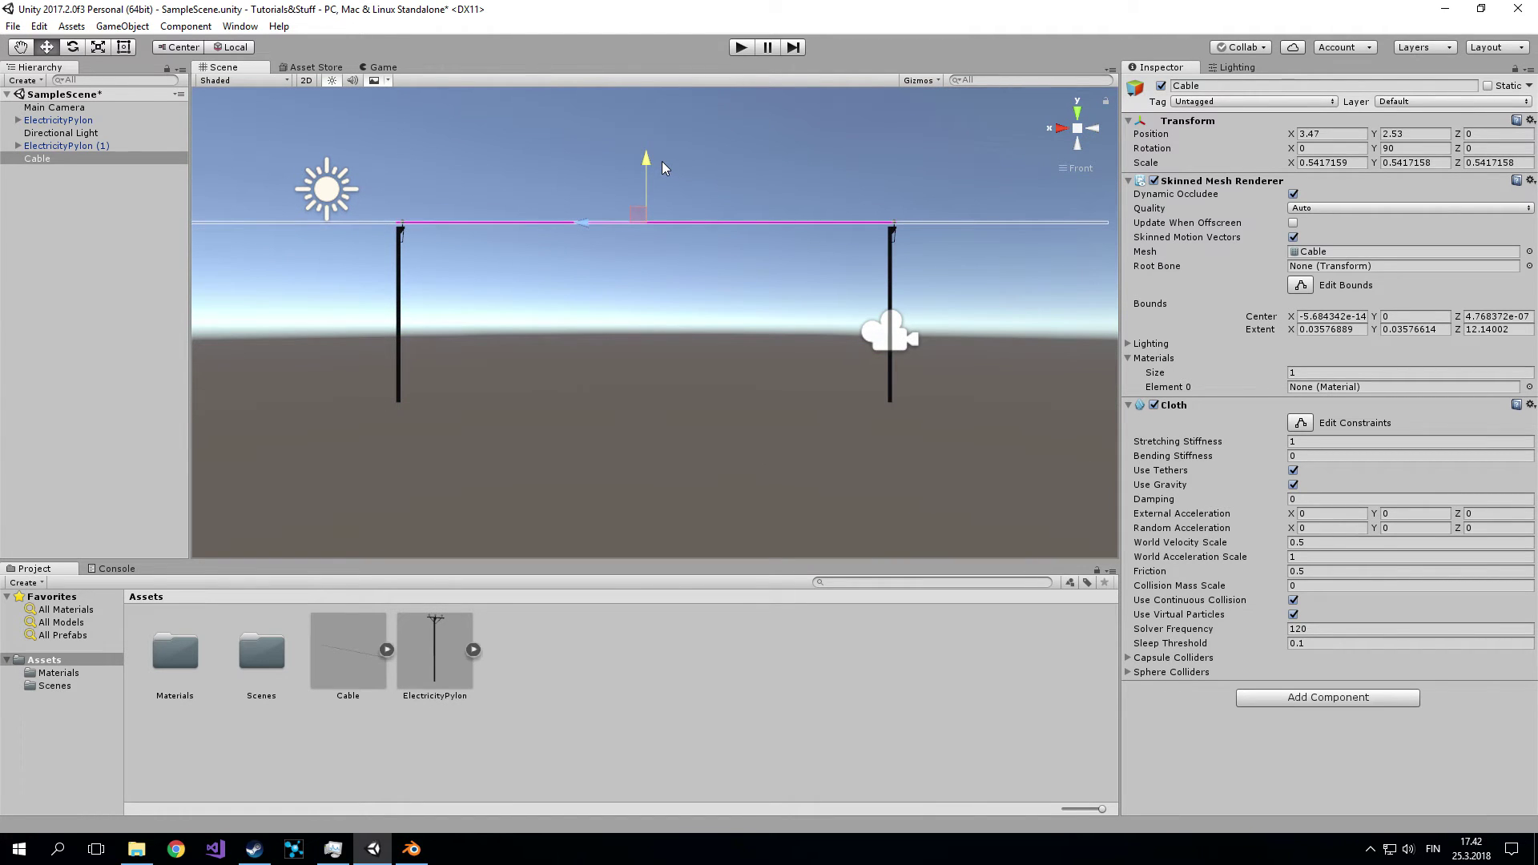
scroll(670, 165, "up", 3)
middle_click_drag(725, 195, 751, 324)
left_click_drag(598, 316, 603, 318)
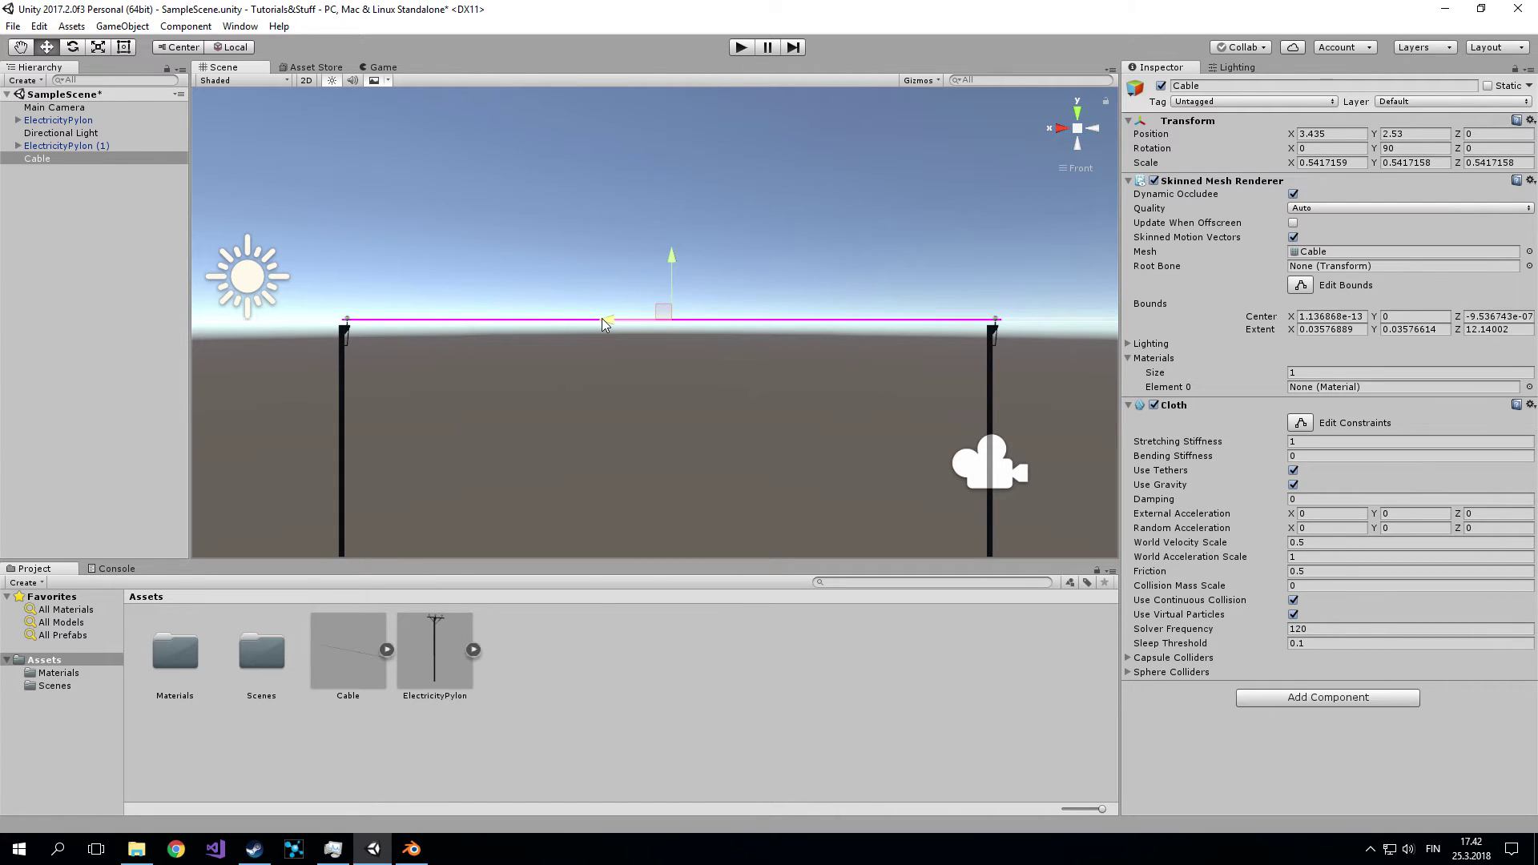
key("e")
key("r")
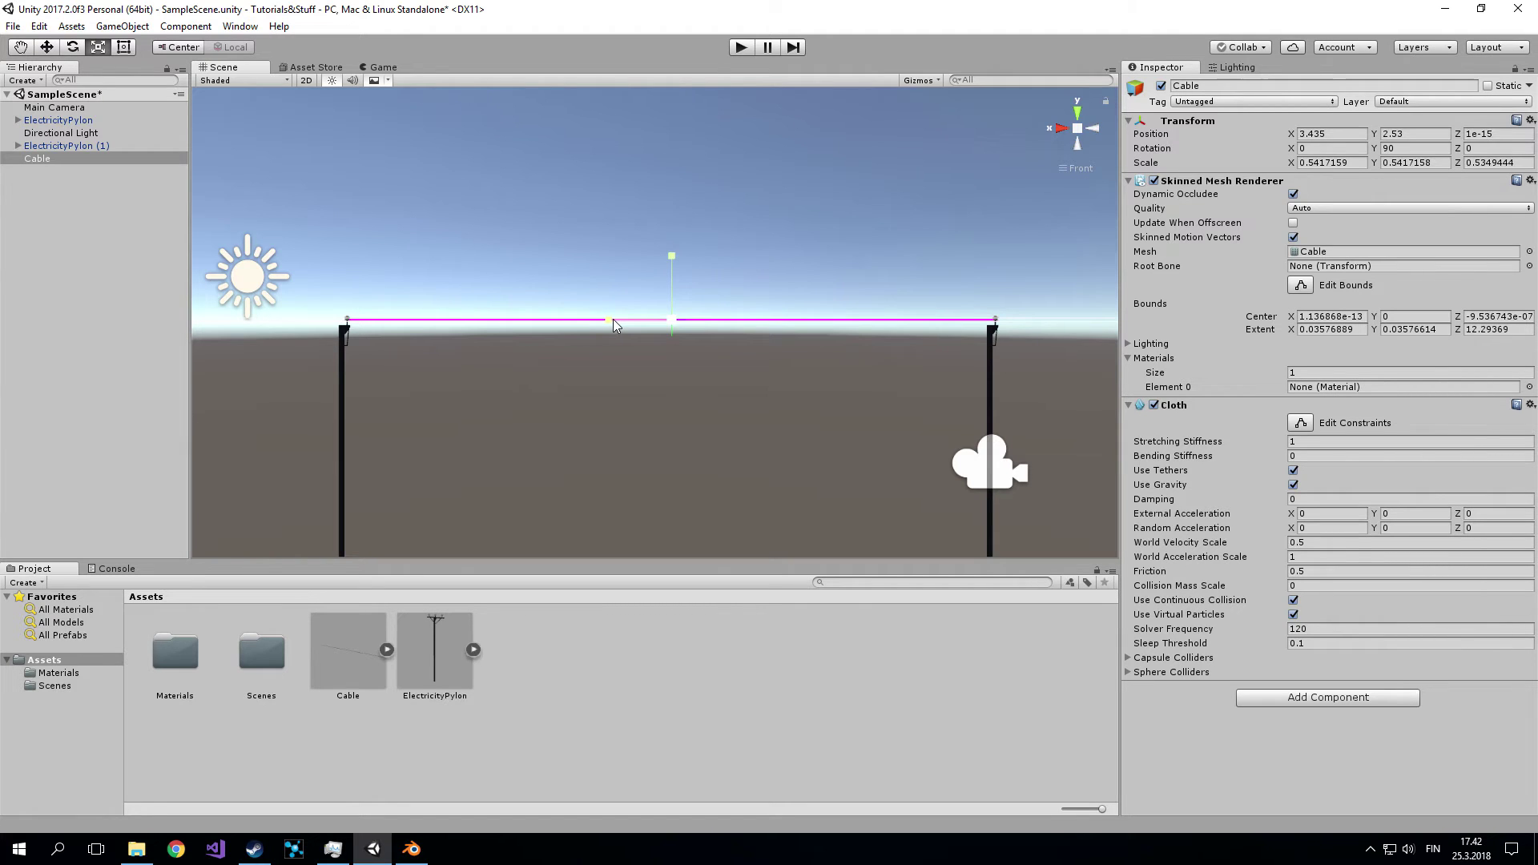
key("w")
mouse_move(670, 257)
left_mouse_down()
mouse_move(646, 465)
mouse_move(465, 381)
mouse_move(583, 442)
left_mouse_up()
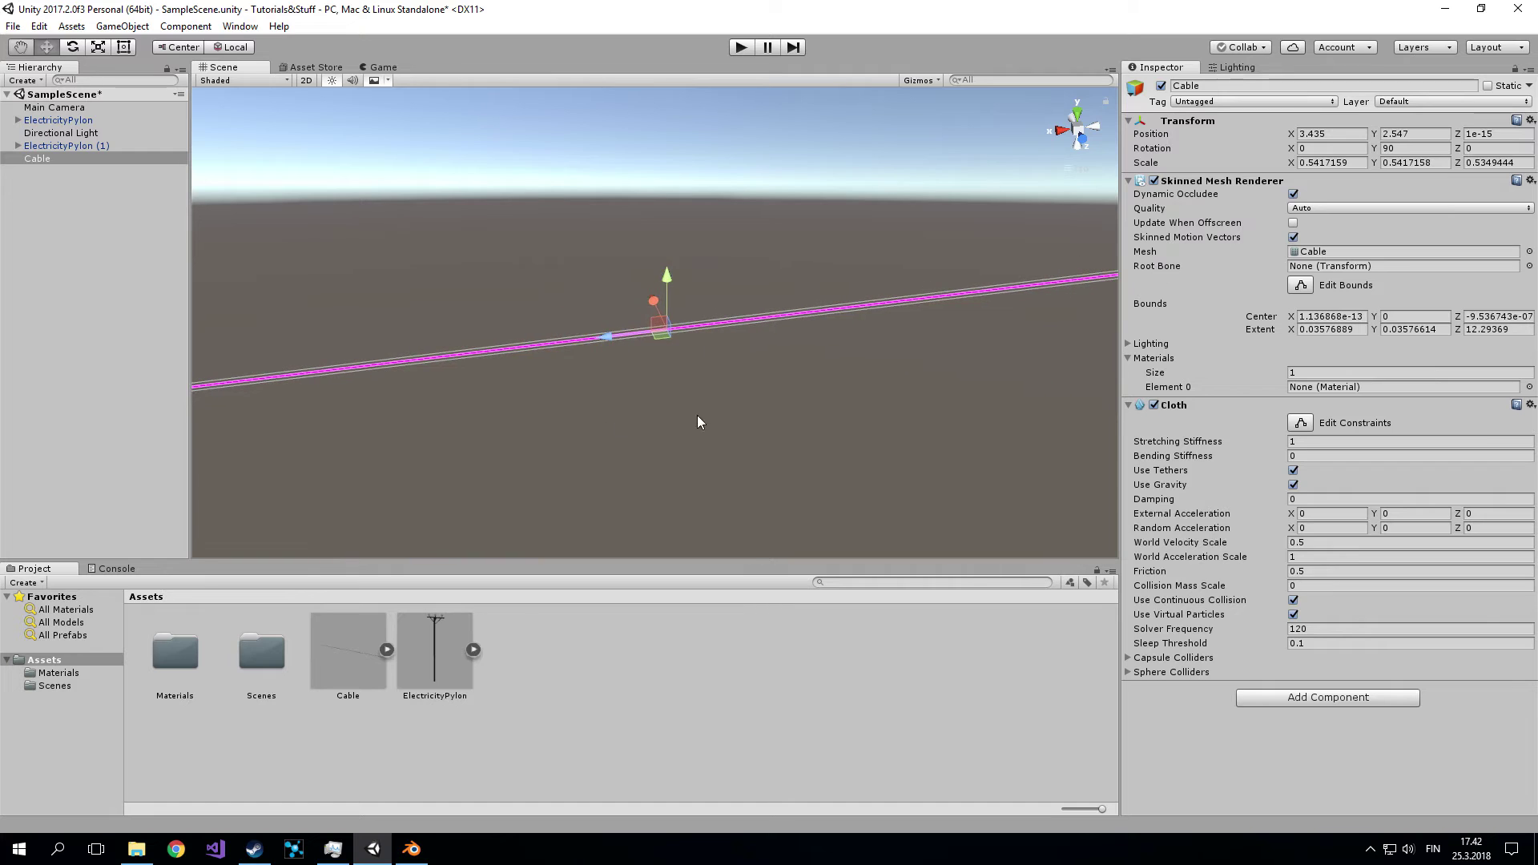
Create a new material asset named CableMaterial.
right_click(551, 680)
mouse_move(666, 365)
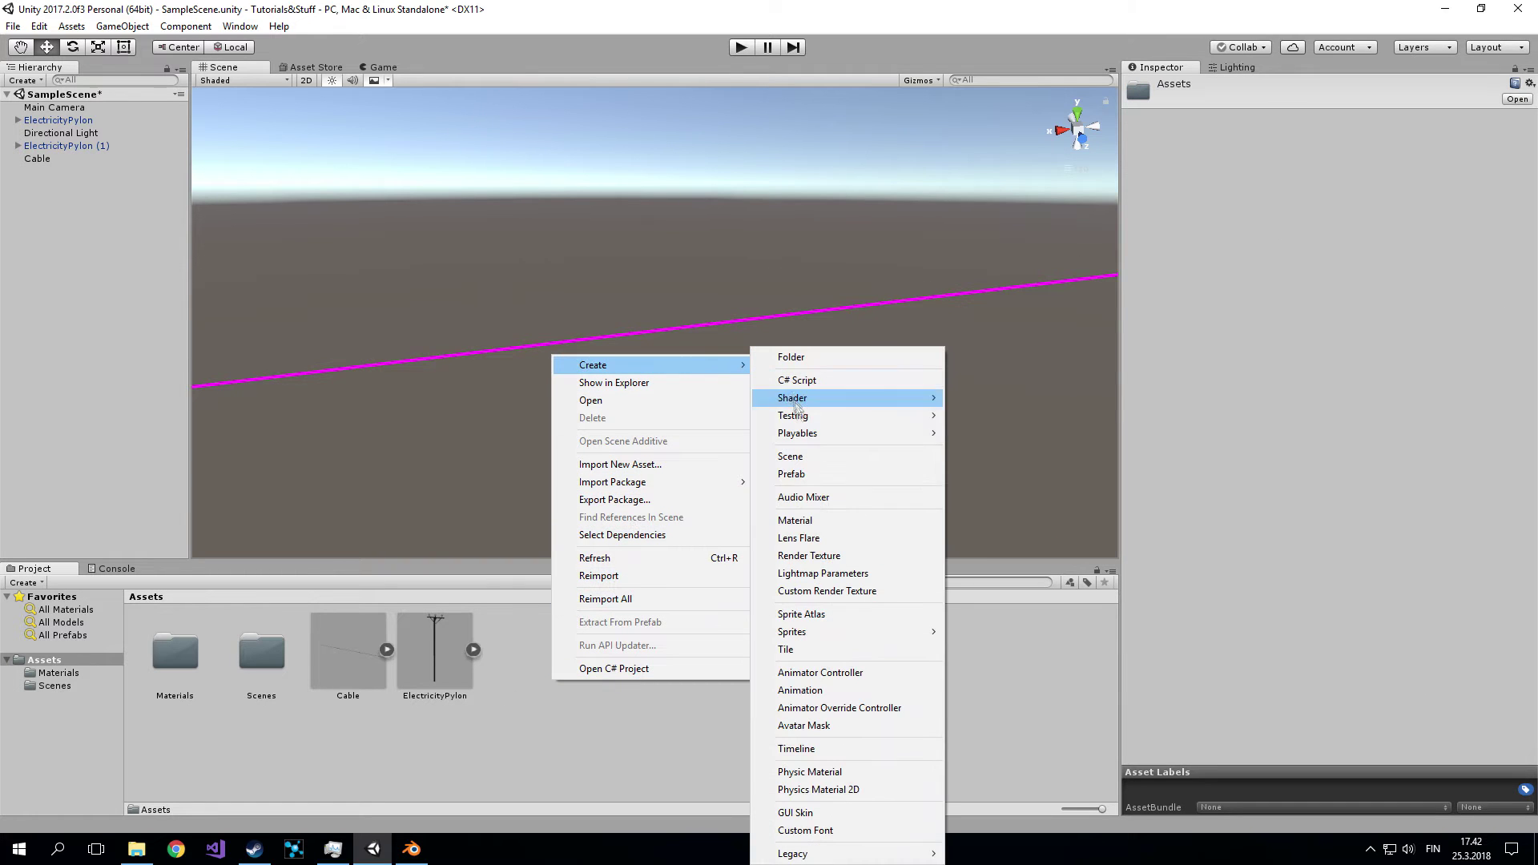
left_click(805, 527)
type("Cabble")
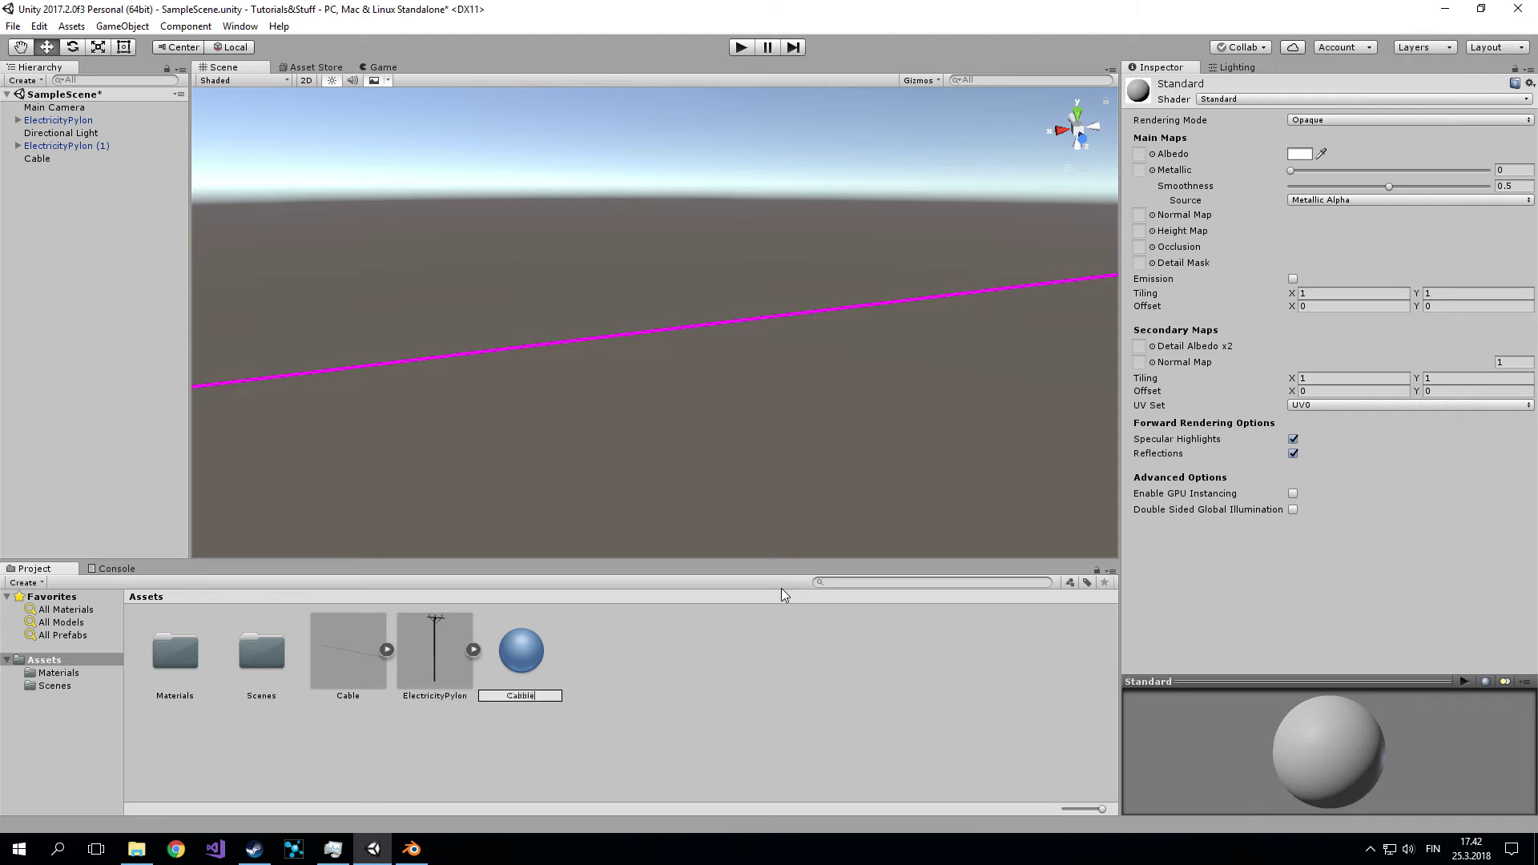
key("BackSpace")
key("BackSpace")
key("BackSpace")
type("leMaterial")
Delete the newly created CableMaterial asset.
key("Return")
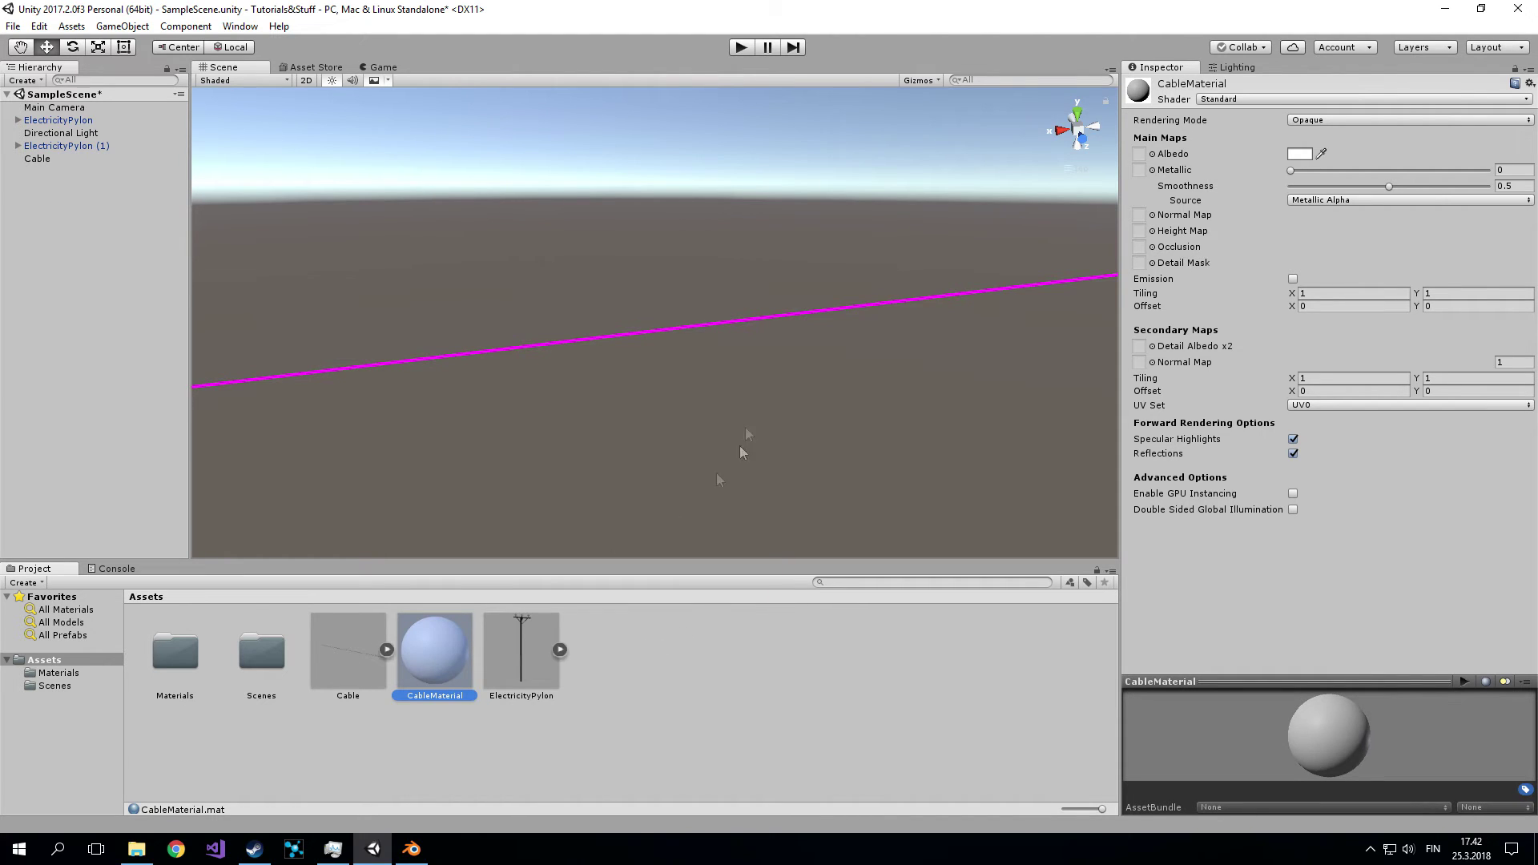
left_click(44, 160)
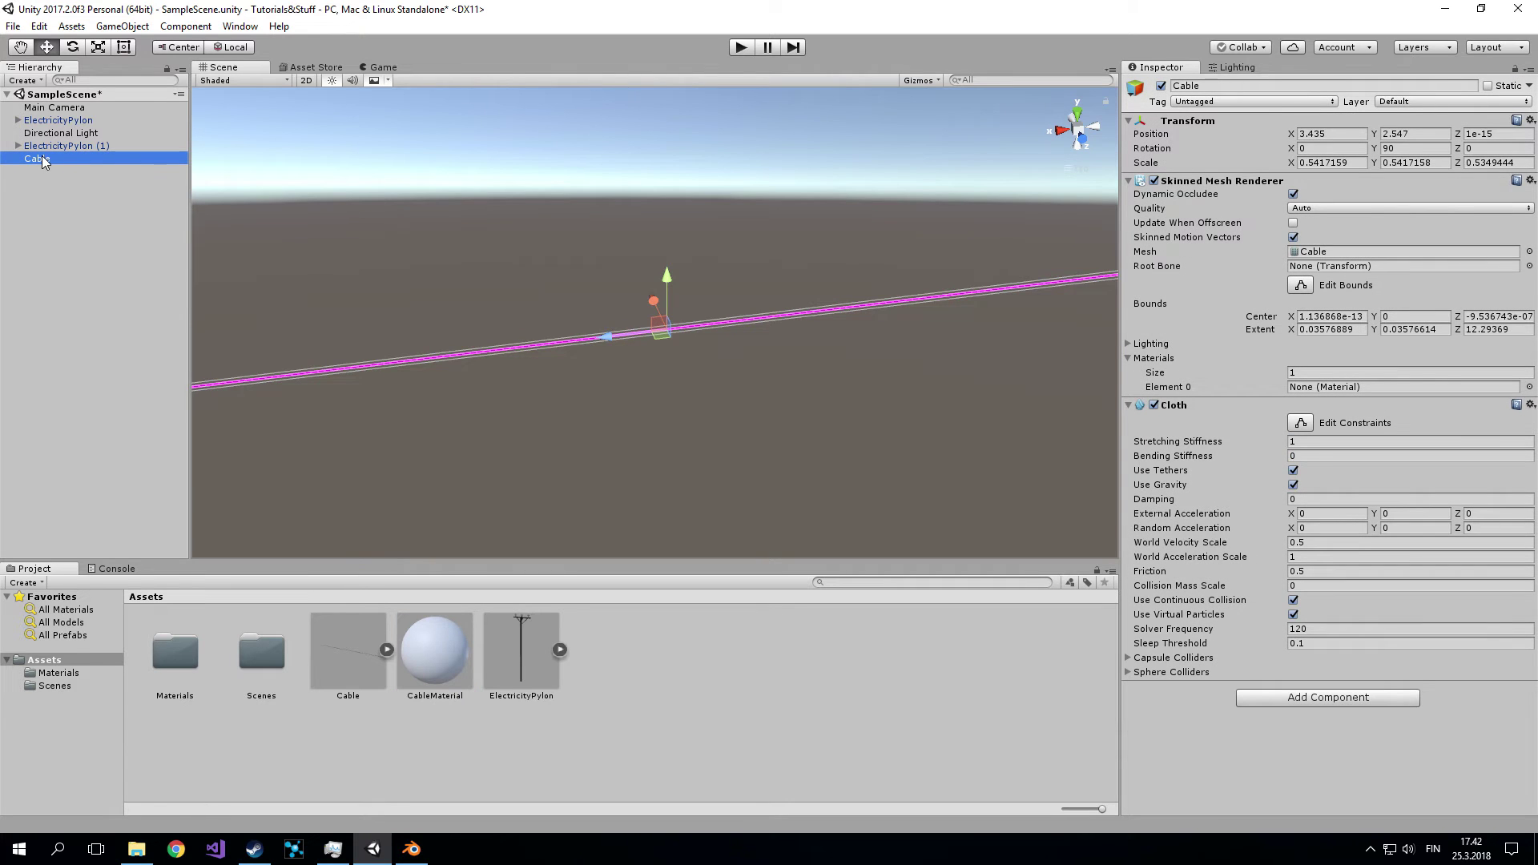
left_click(434, 650)
key("Delete")
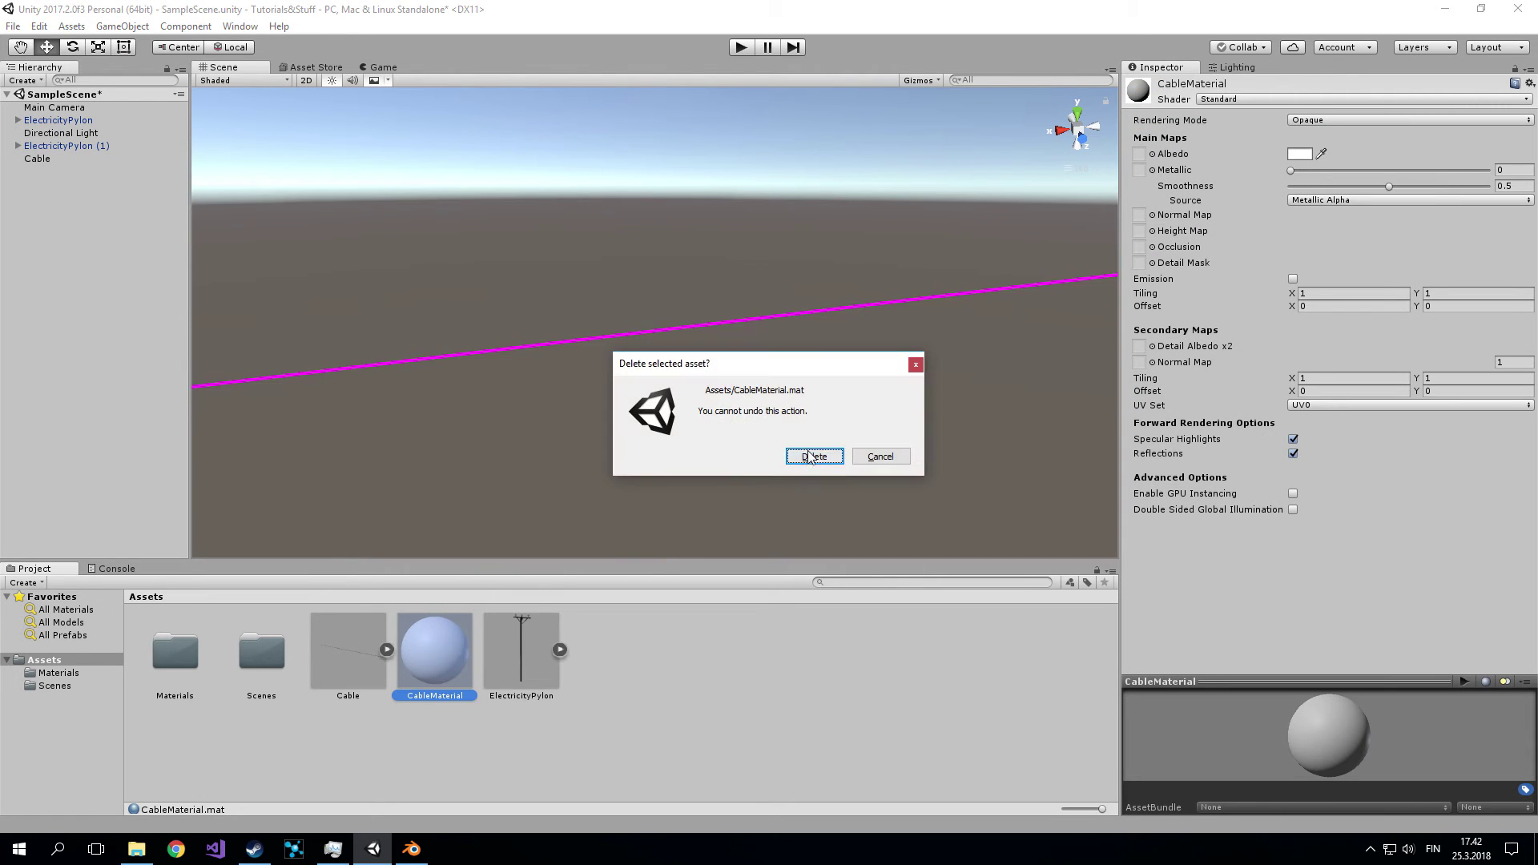
left_click(814, 455)
Assign the existing CableMaterial to the Cable's material slot, turning it black.
left_click(44, 160)
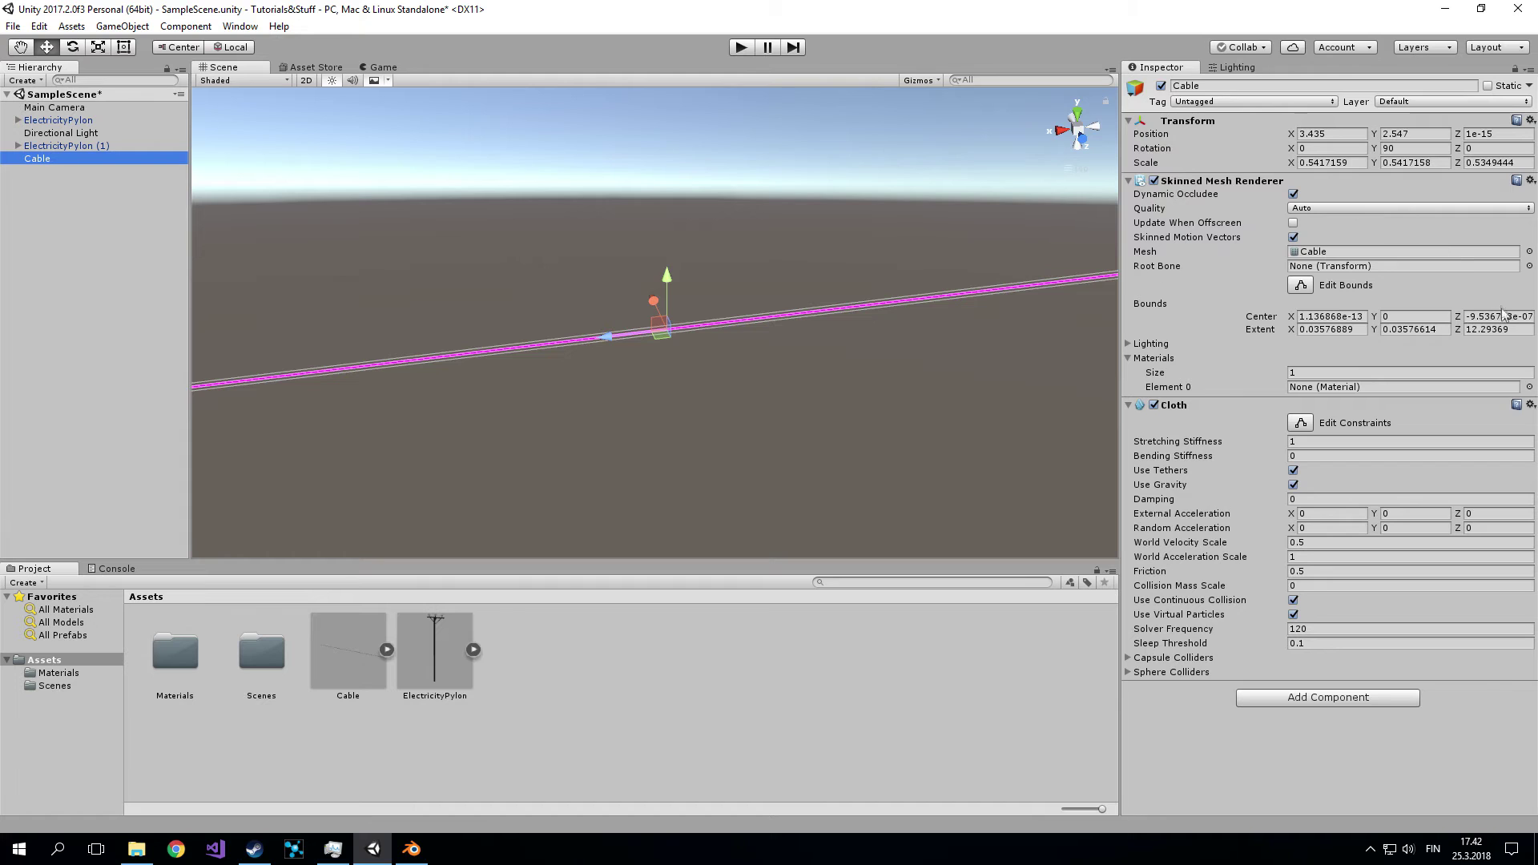
left_click(1530, 387)
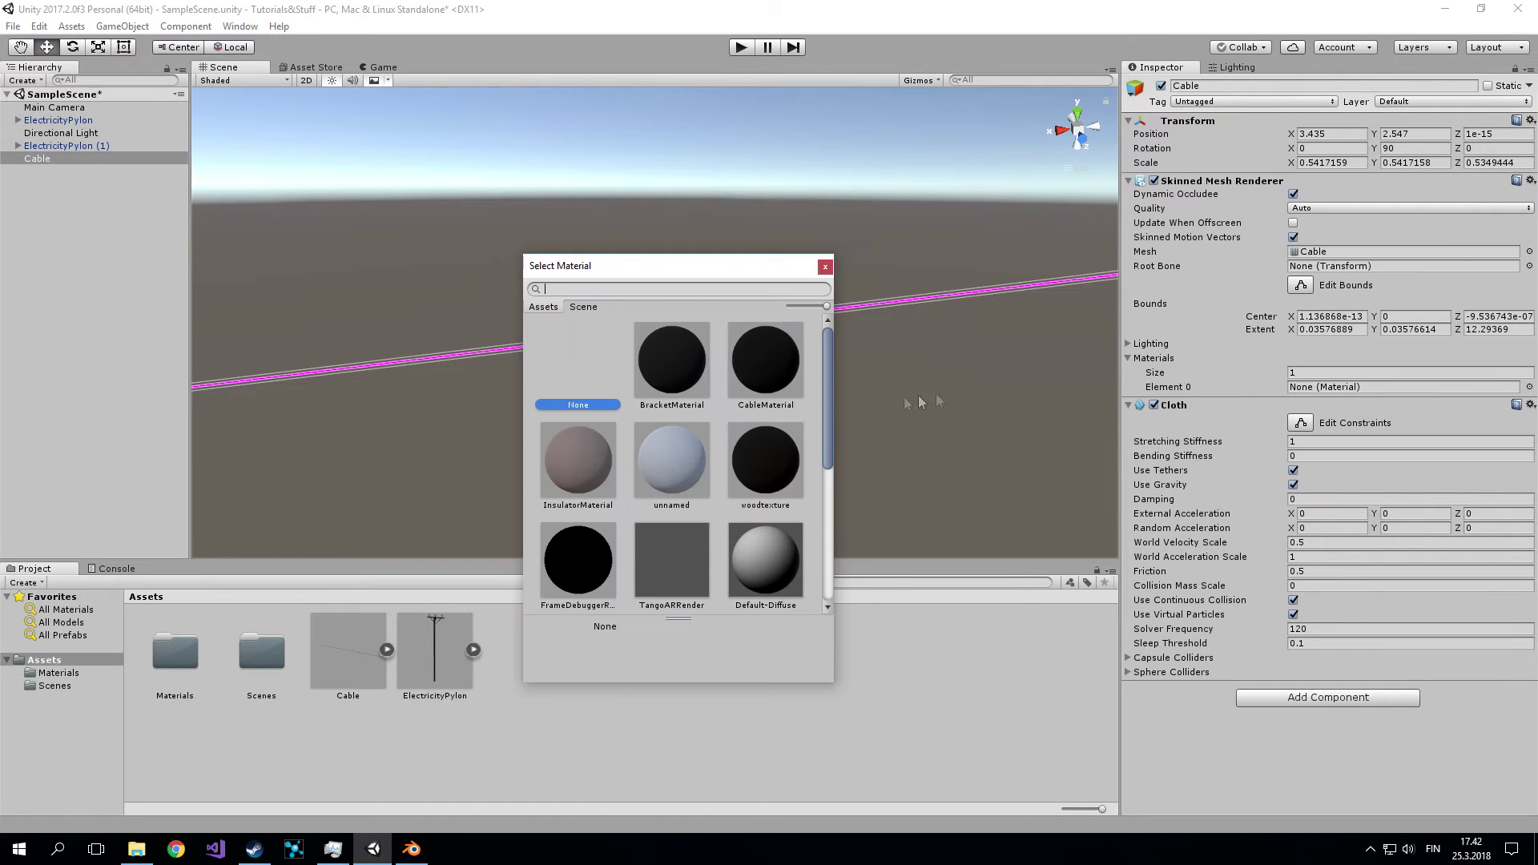
scroll(703, 481, "down", 3)
scroll(705, 497, "down", 1)
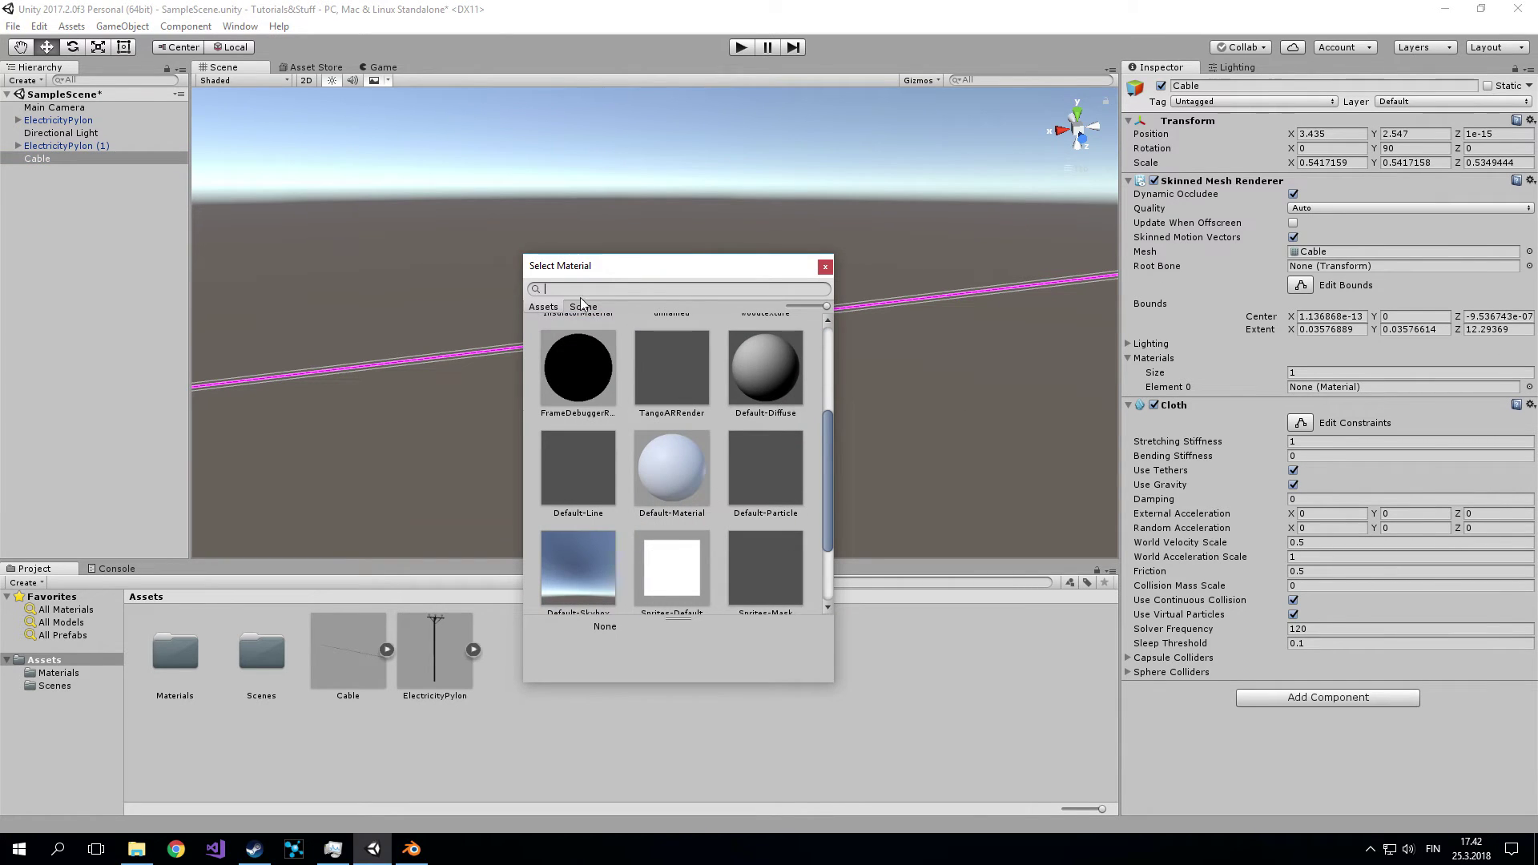
type("ca")
left_click(642, 380)
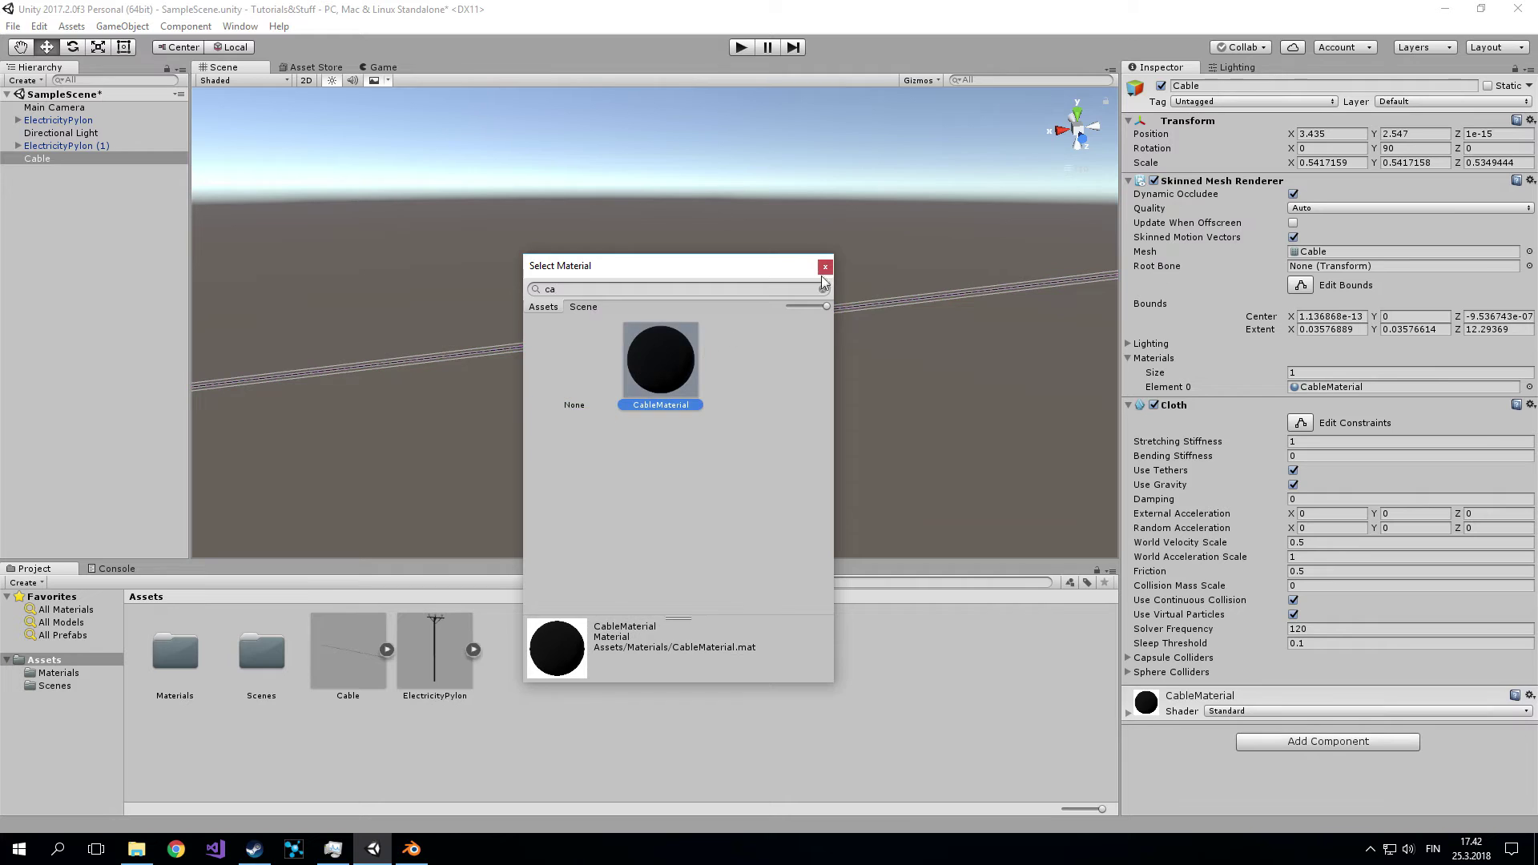
left_click(824, 269)
left_click(50, 372)
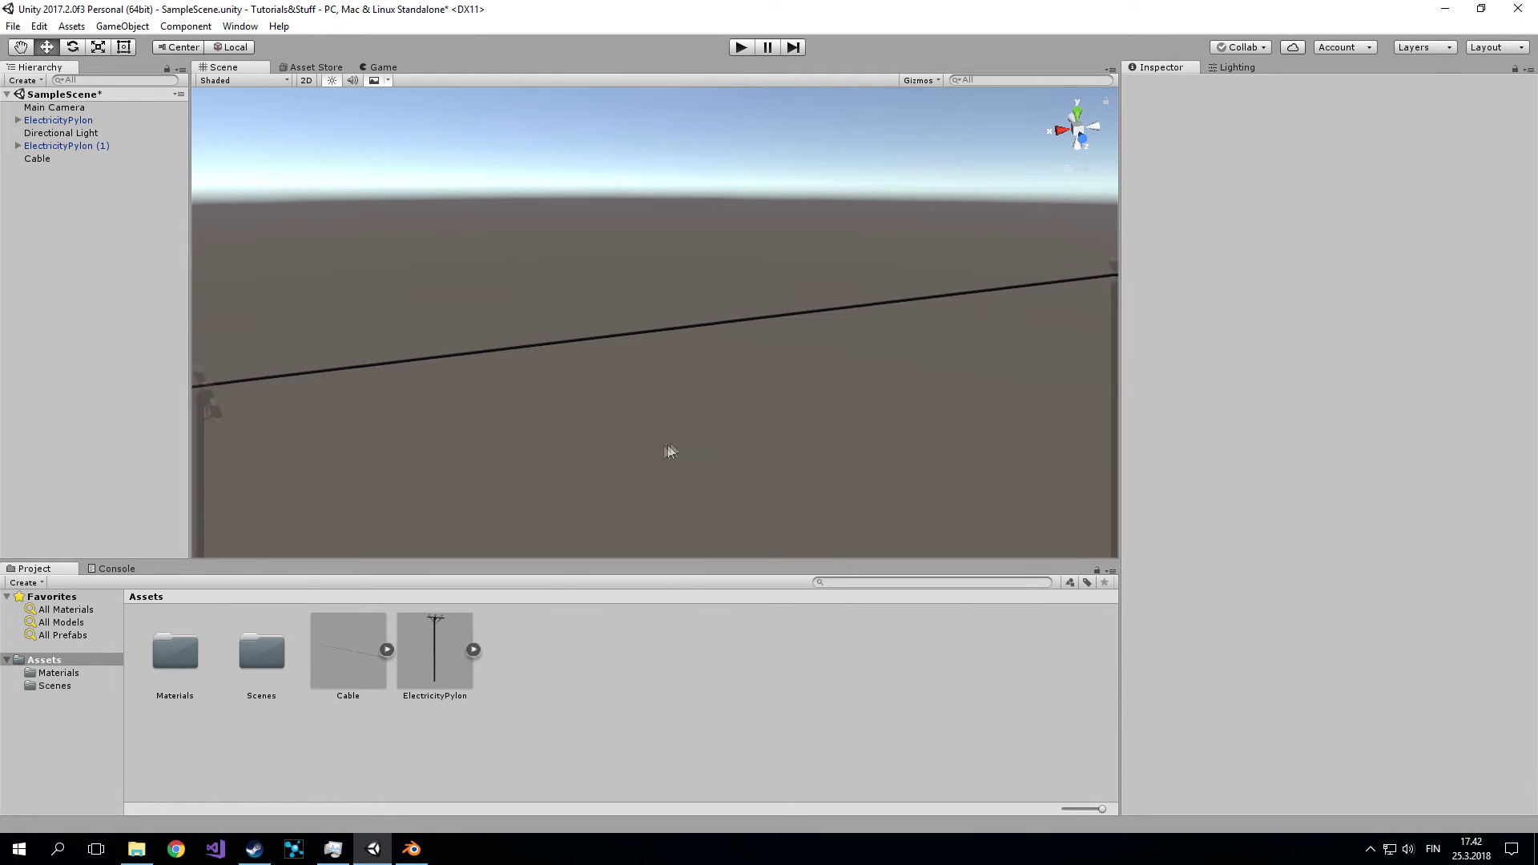
Orbit and pan the Scene view in perspective to frame both pylons and the cable.
scroll(664, 453, "down", 3)
mouse_move(663, 428)
left_mouse_down("alt")
mouse_move(558, 354)
mouse_move(780, 455)
left_mouse_up("alt")
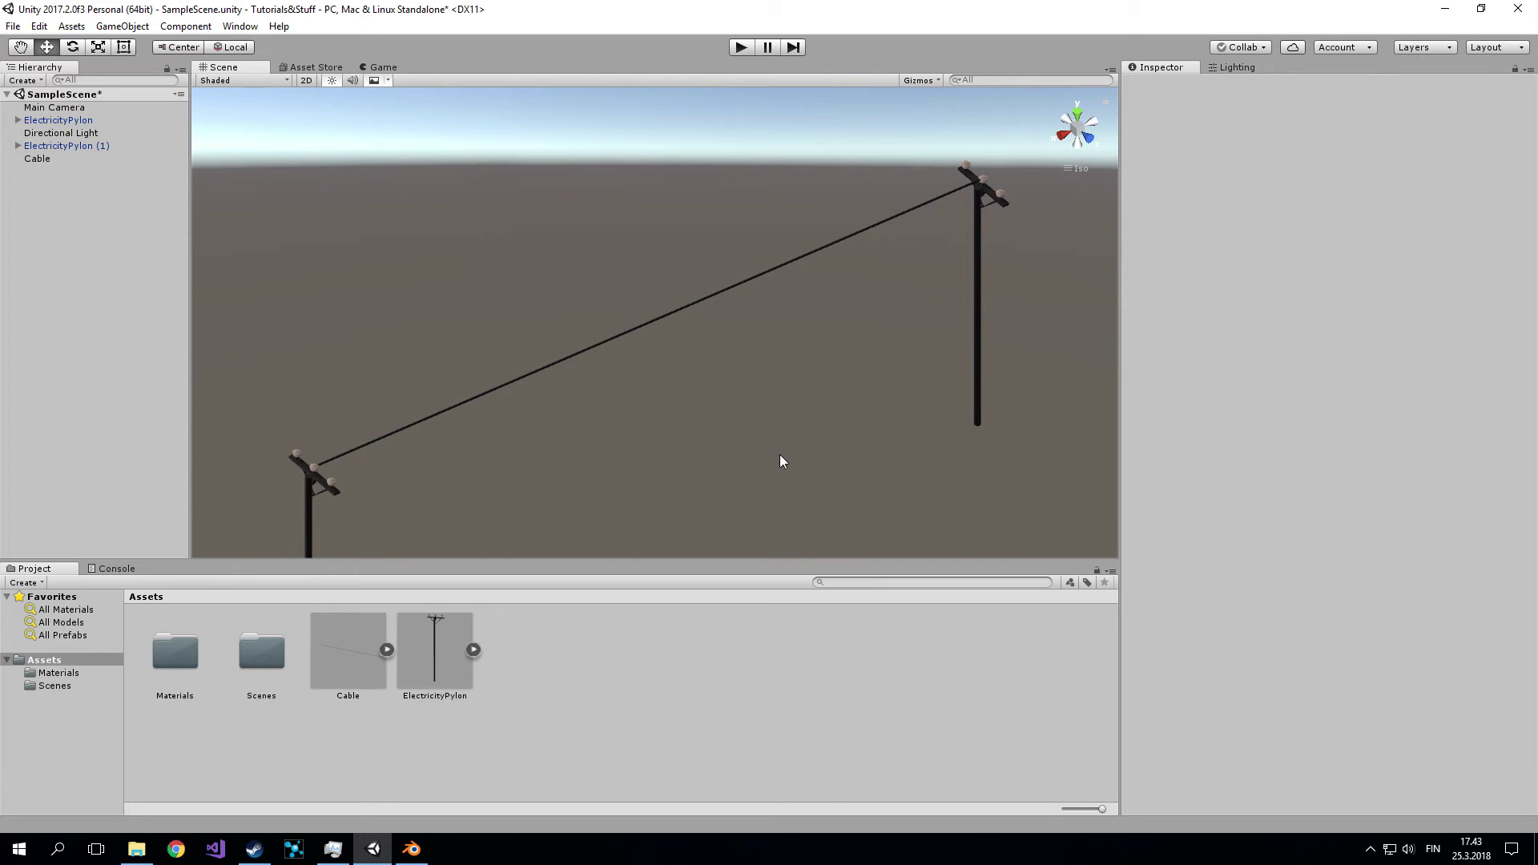
middle_click_drag(724, 454, 1042, 127)
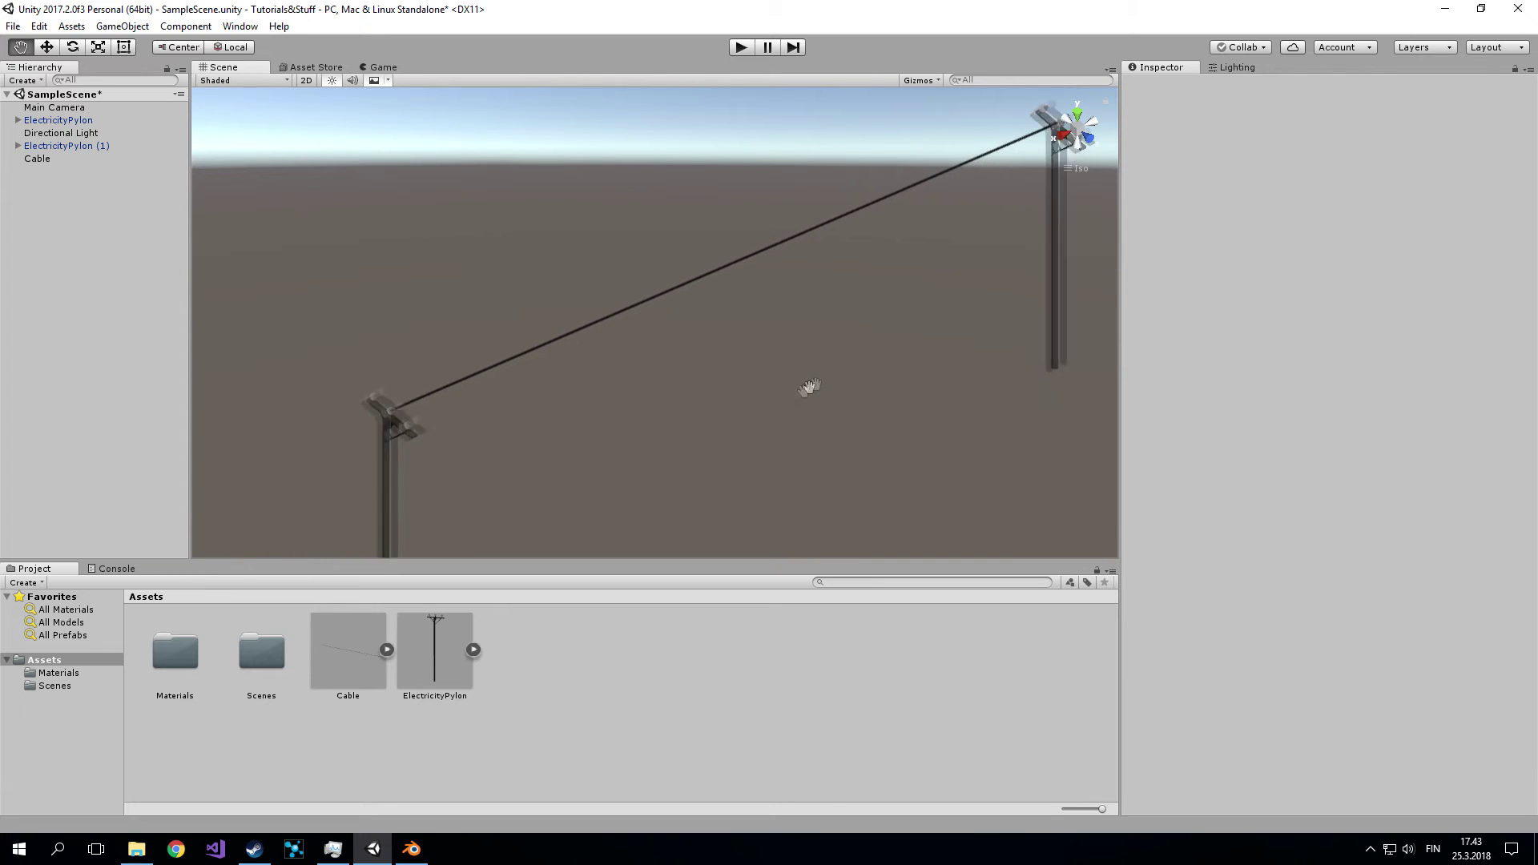
left_click(1083, 133)
middle_click_drag(711, 333, 559, 289)
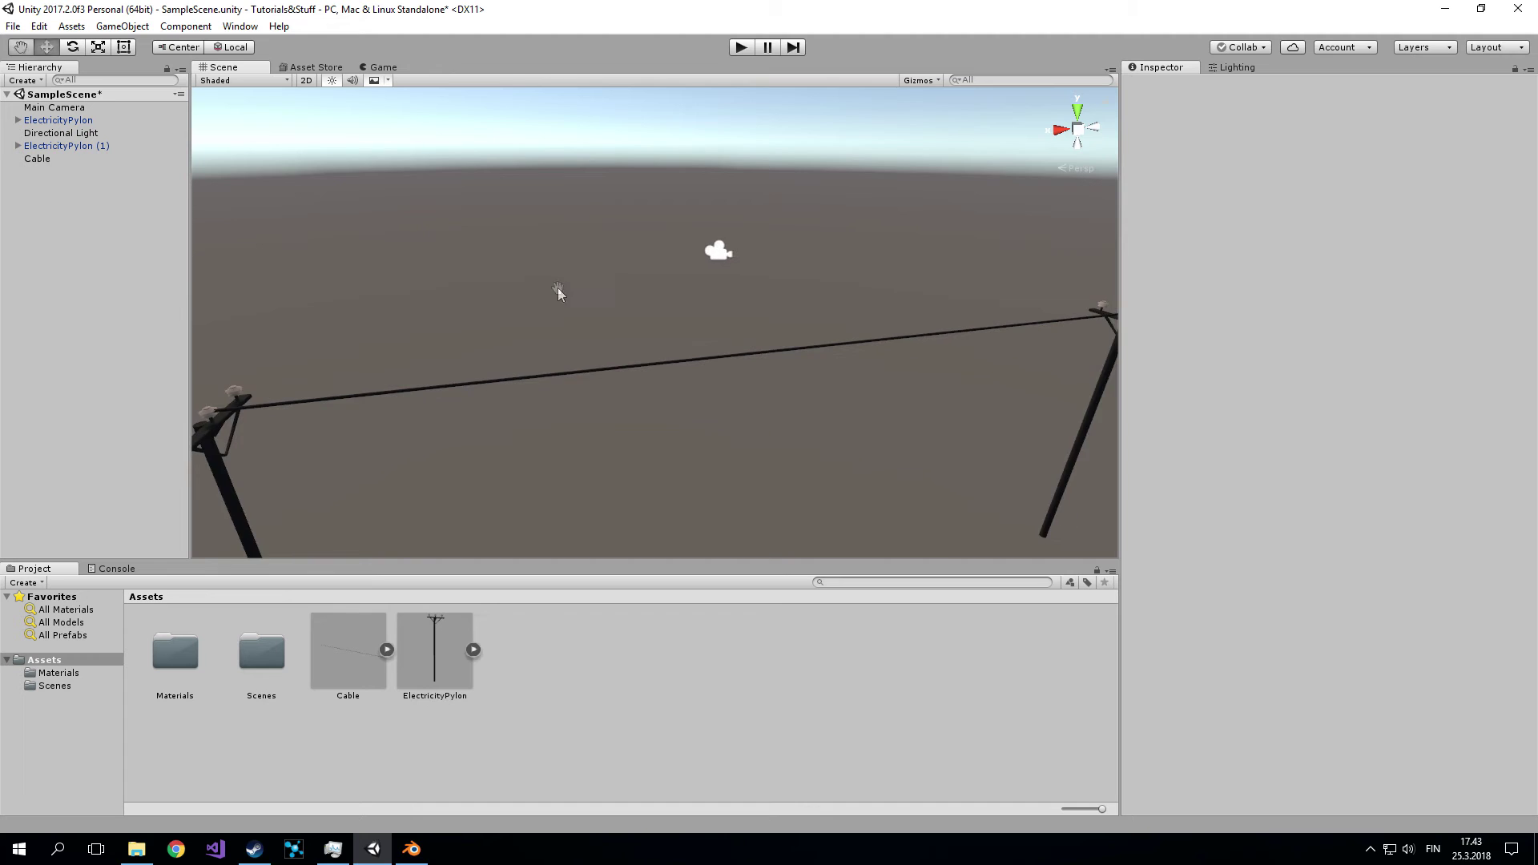
right_click_drag(694, 344, 752, 347)
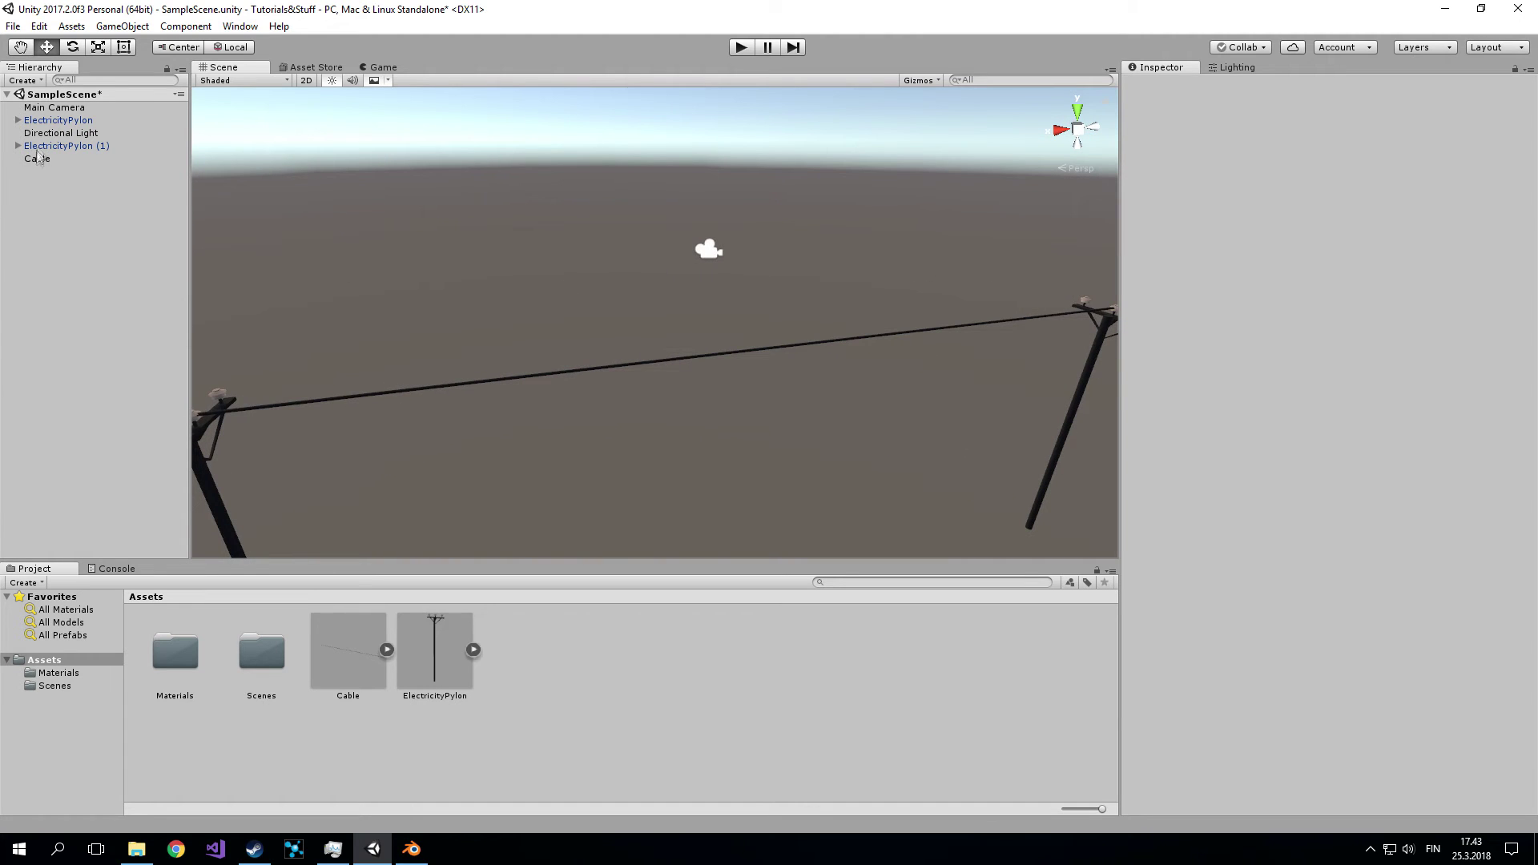
Select the Cable, enter Cloth Edit Constraints, and zoom in near one pylon.
left_click(37, 161)
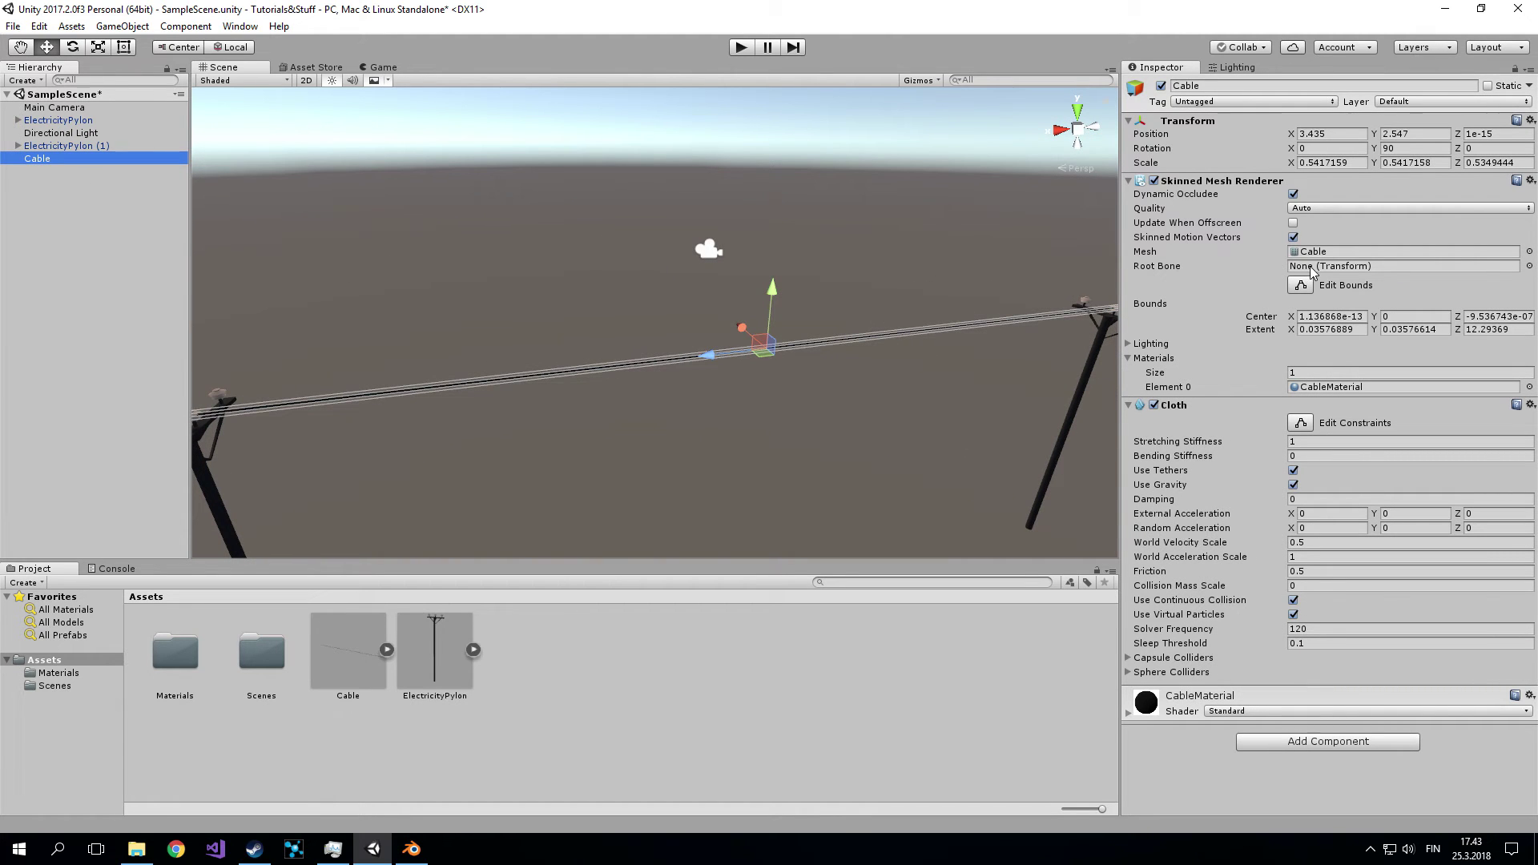
left_click(1301, 423)
scroll(790, 322, "up", 3)
scroll(790, 321, "up", 3)
mouse_move(790, 318)
middle_mouse_down()
mouse_move(617, 434)
mouse_move(725, 431)
middle_mouse_up()
left_click(966, 429)
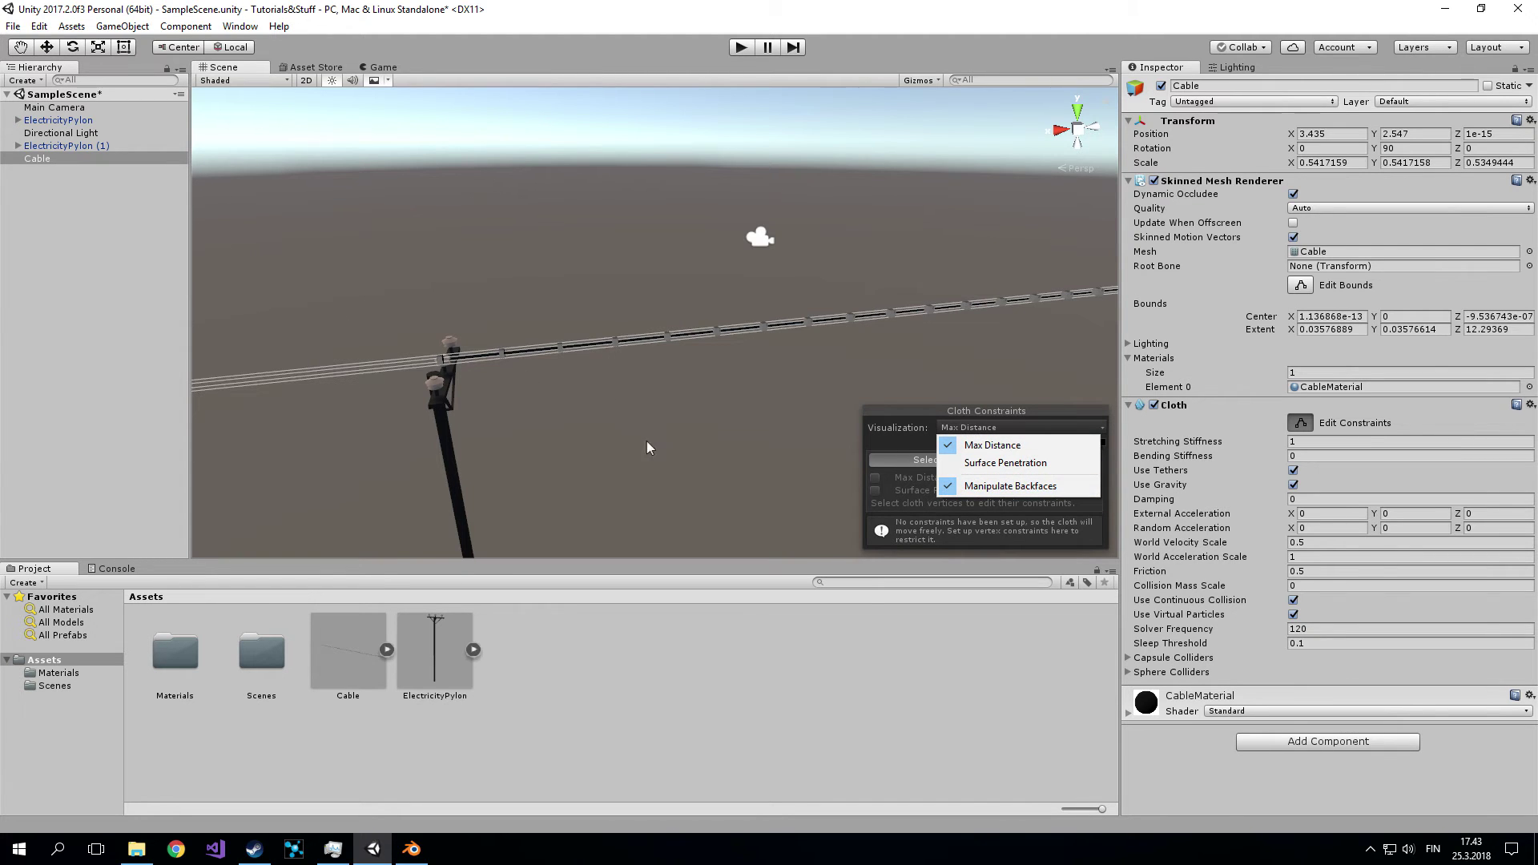
Box-select cable vertices at the pylon and along the cable, enabling Max Distance on them.
left_click_drag(648, 447, 413, 430, "alt")
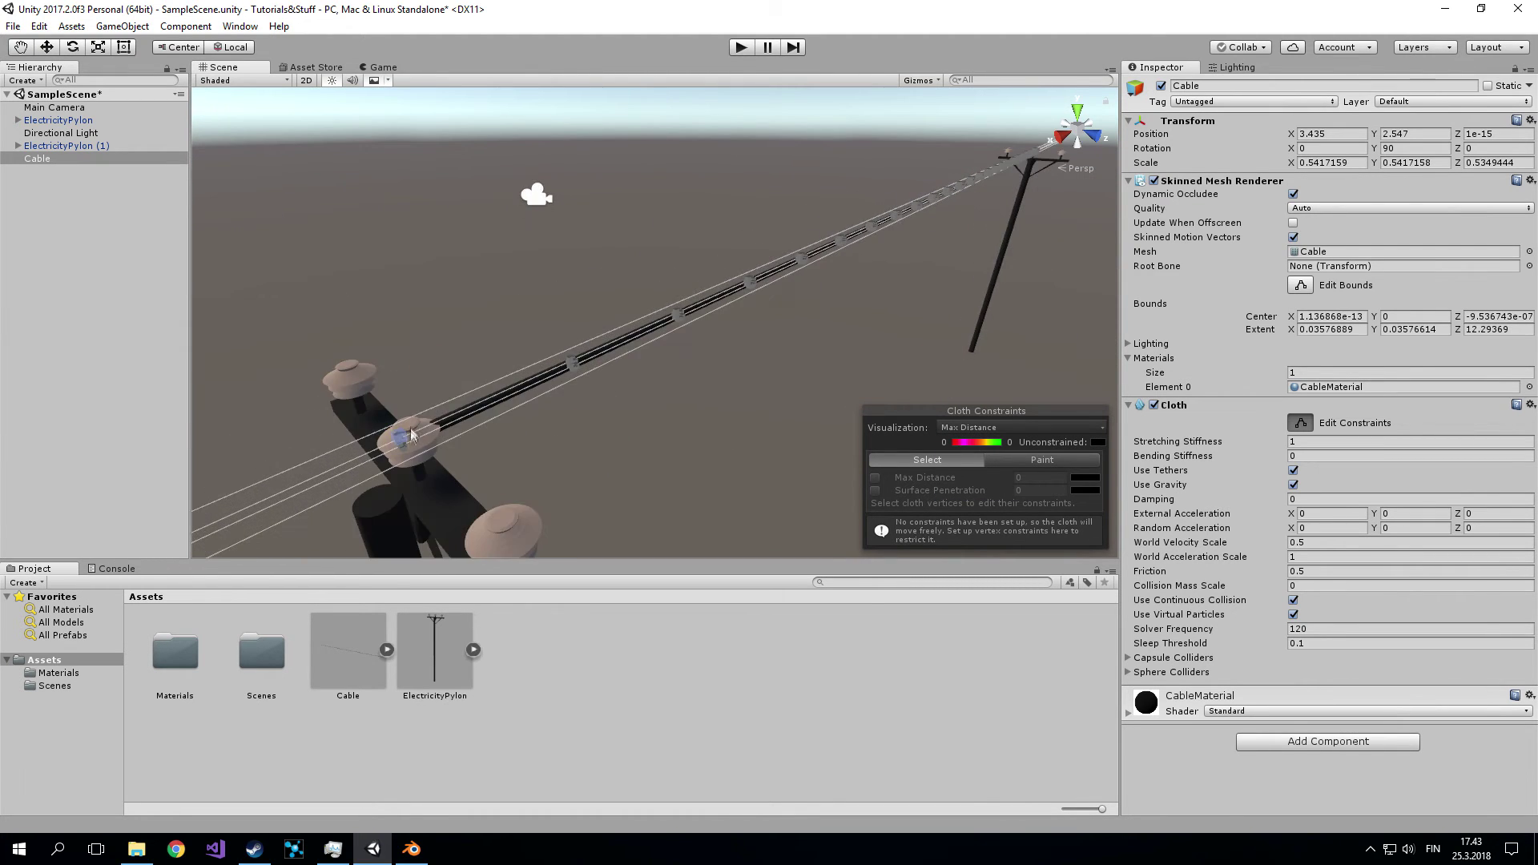
left_click_drag(336, 491, 427, 399)
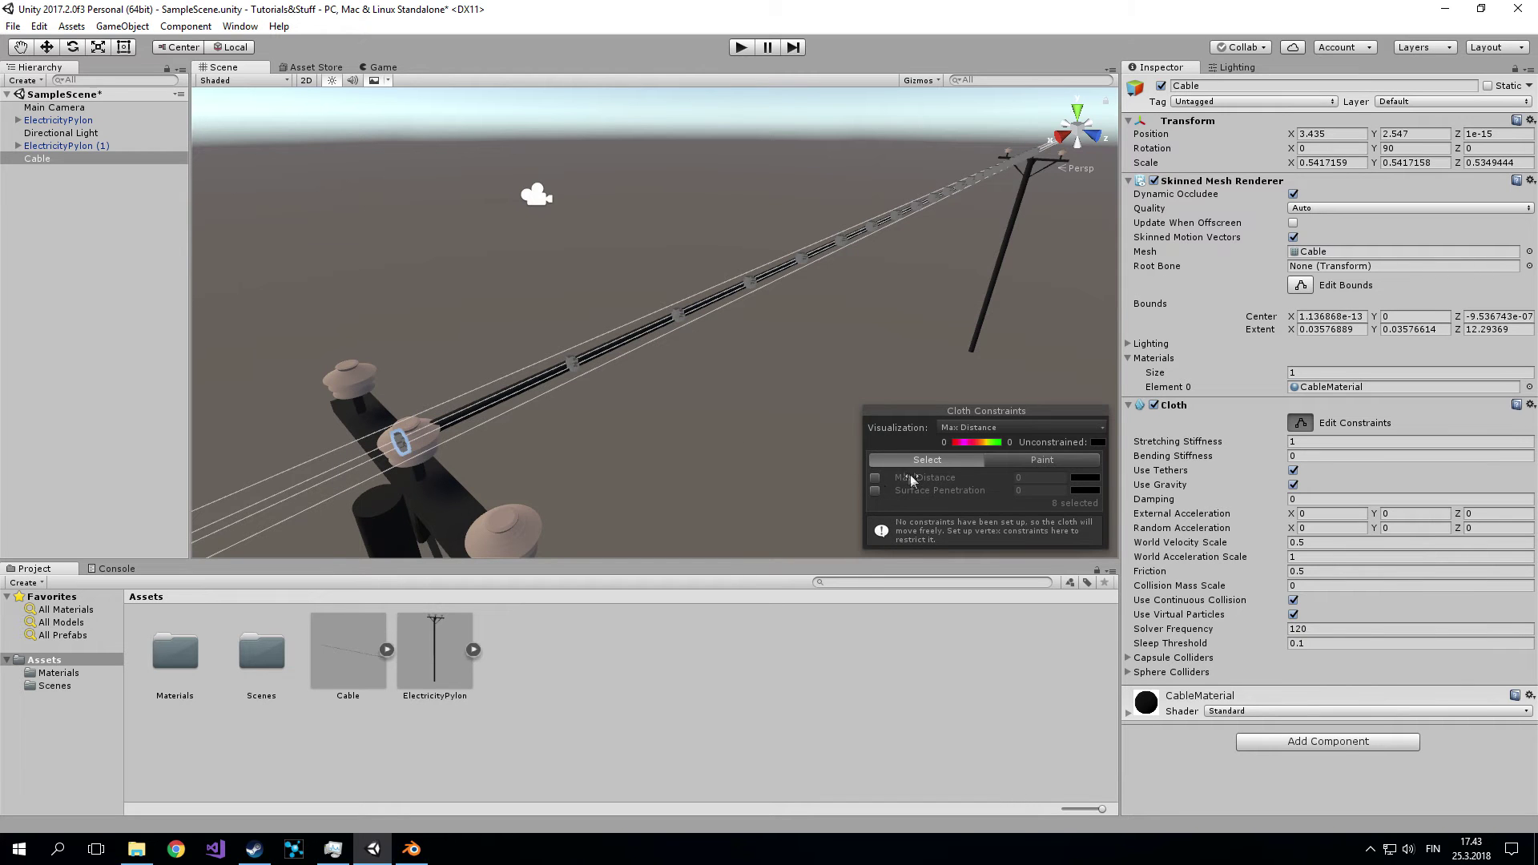
left_click(875, 478)
mouse_move(1020, 352)
left_mouse_down("alt")
mouse_move(704, 392)
mouse_move(1156, 238)
left_mouse_up("alt")
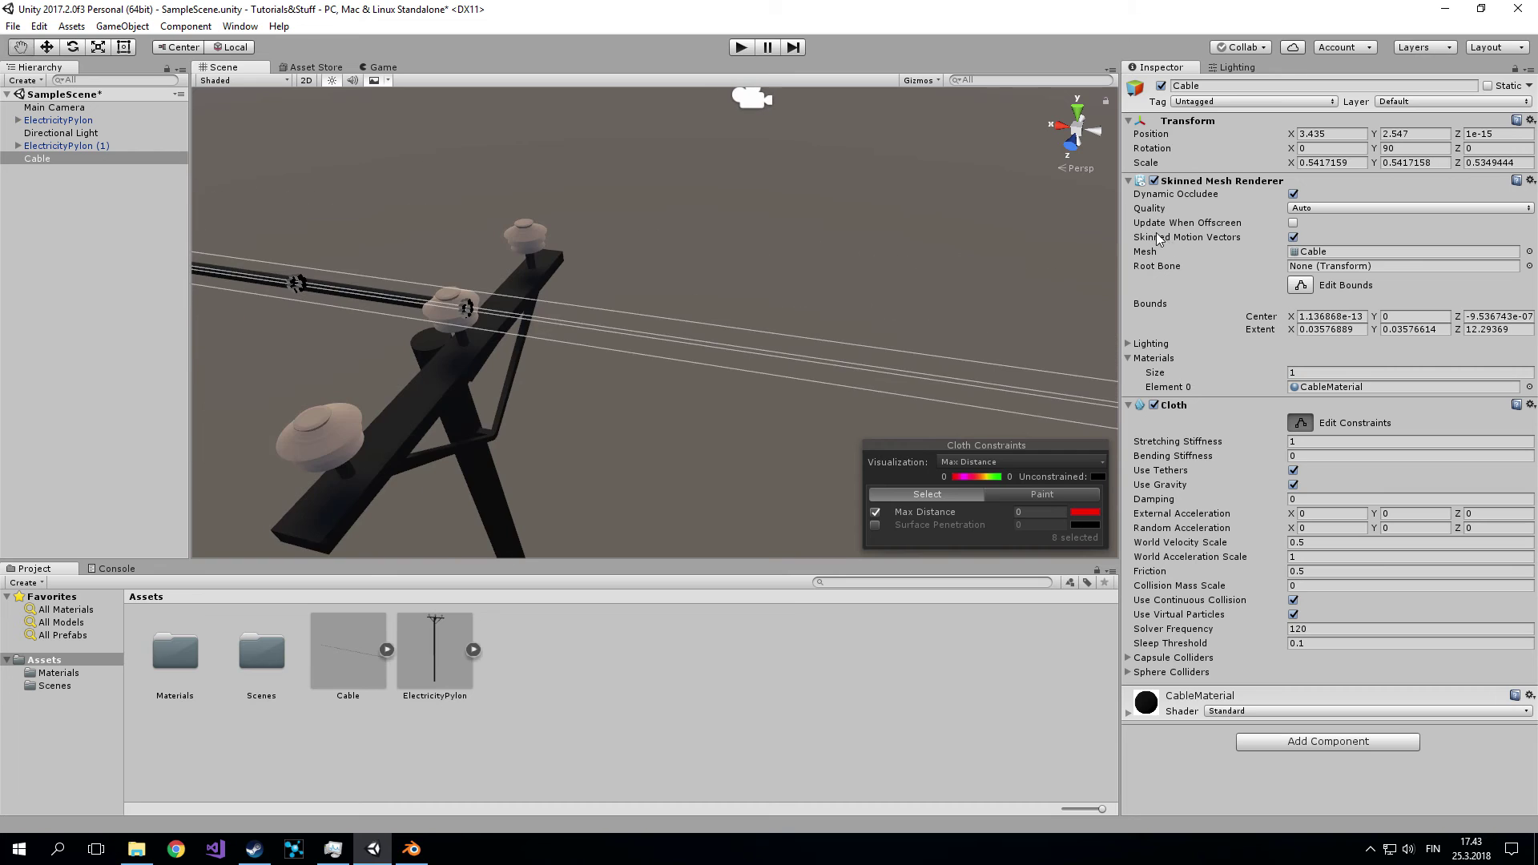
left_click_drag(451, 364, 510, 260)
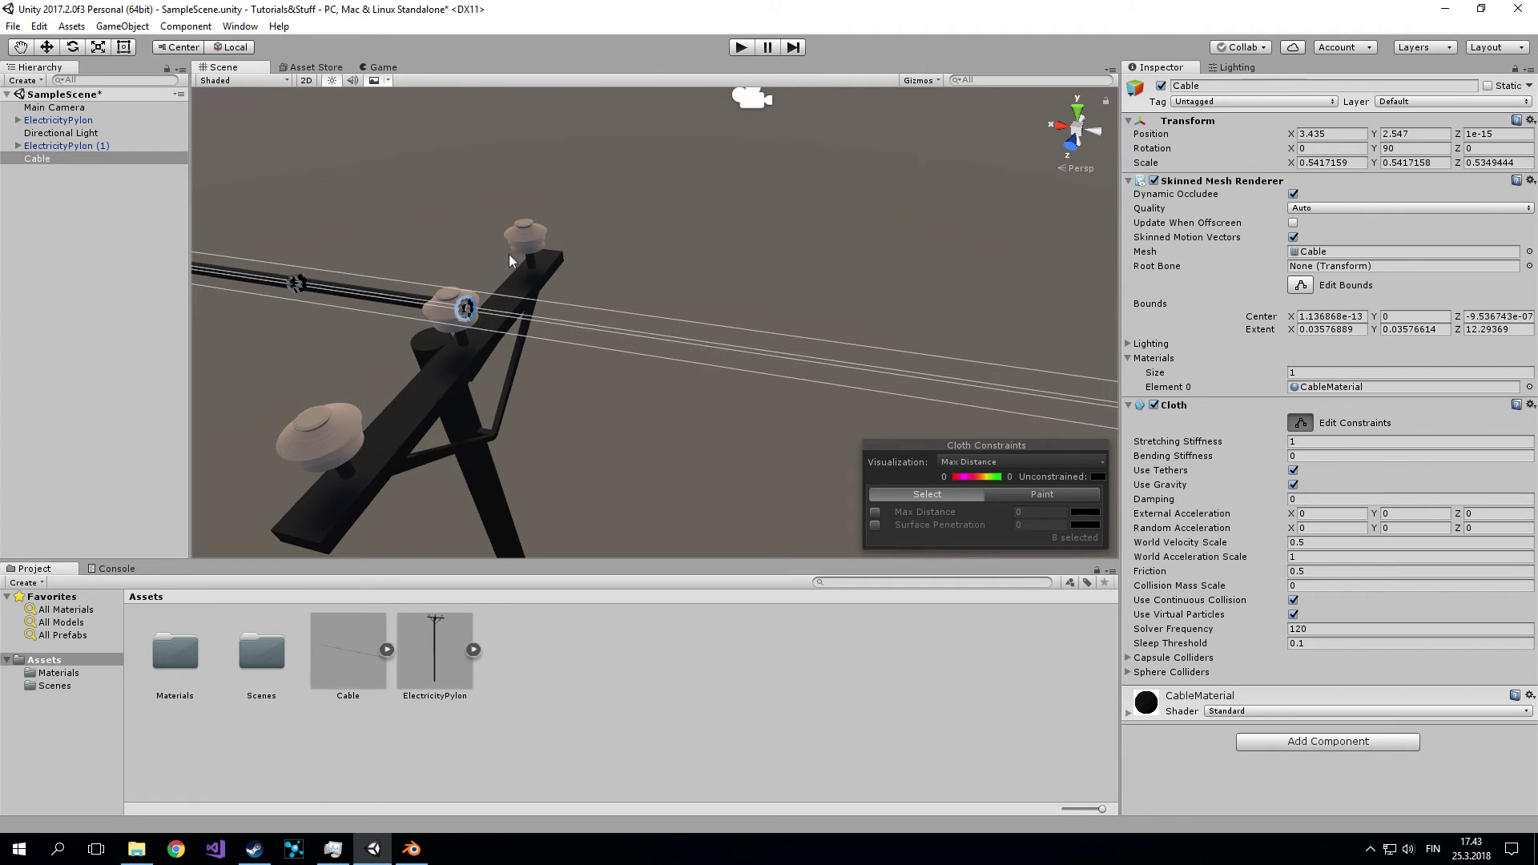
left_click(874, 511)
In Top view, box-select all 176 cable vertices and enable Max Distance.
key("f")
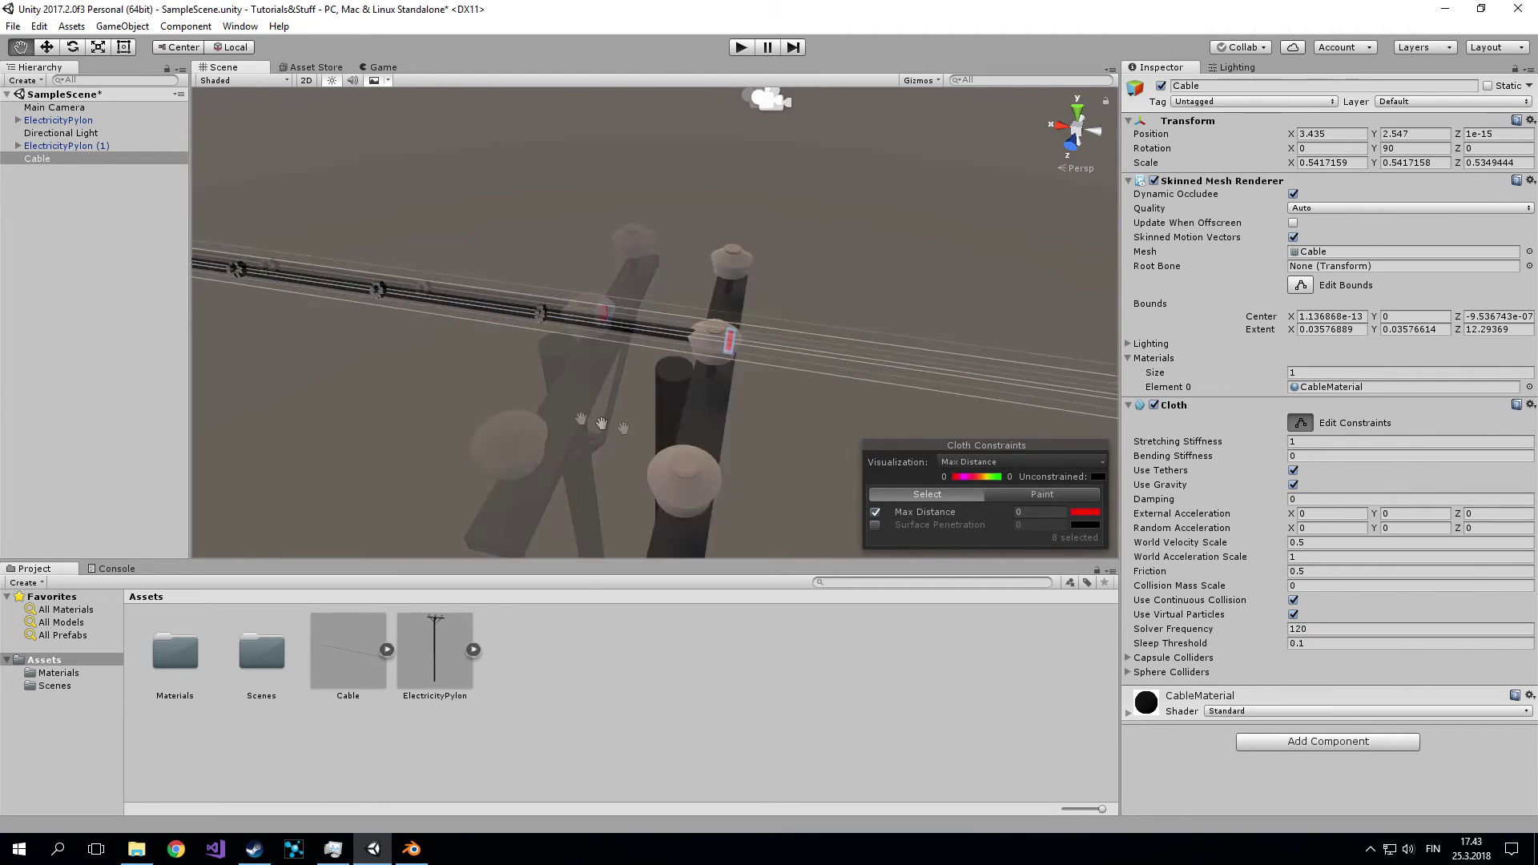
left_click(1060, 130)
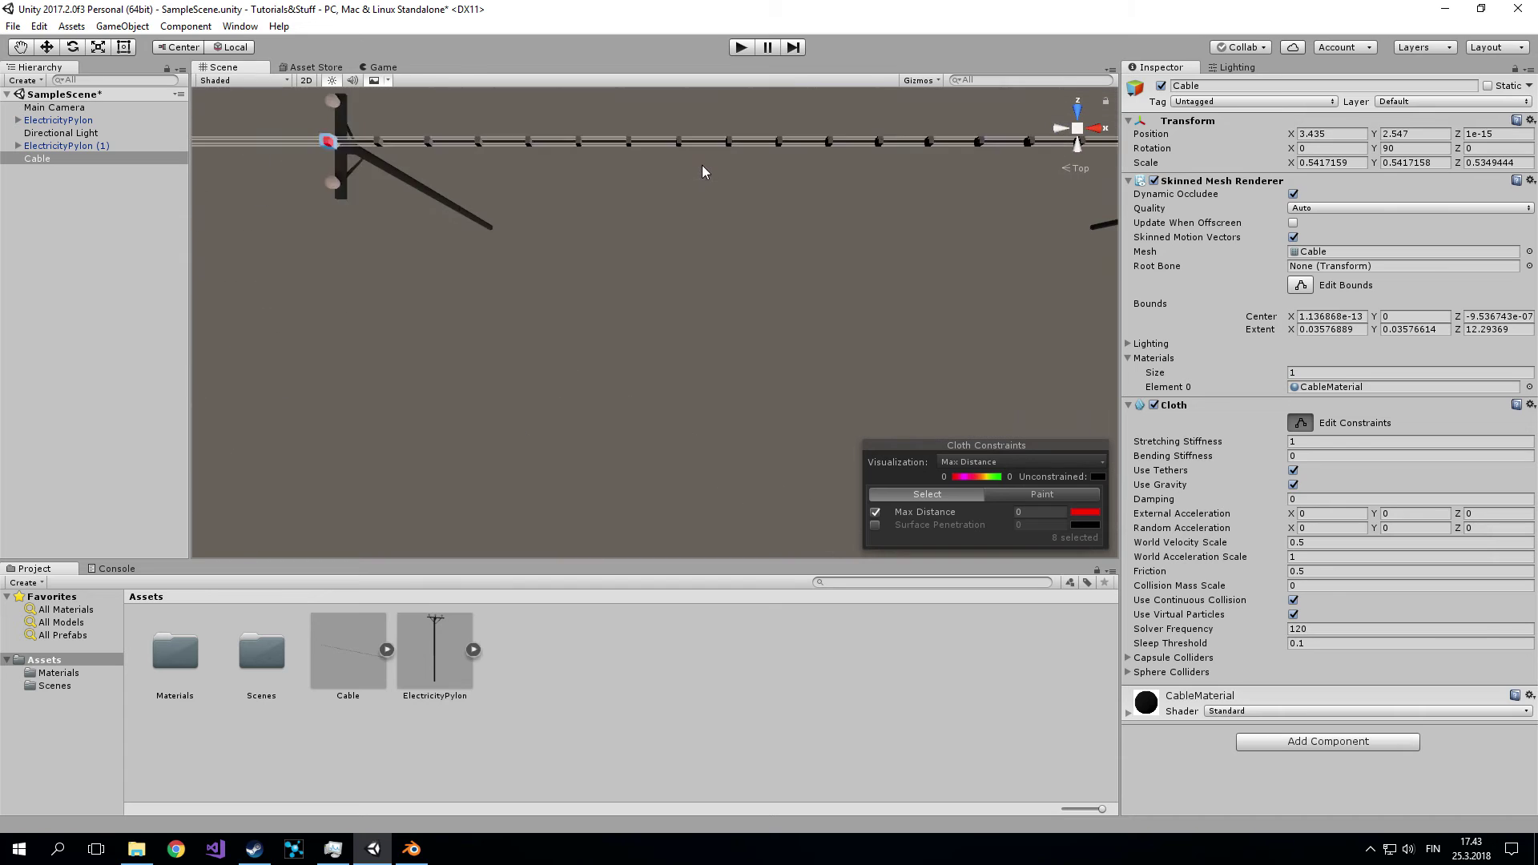
middle_click_drag(769, 207, 646, 324)
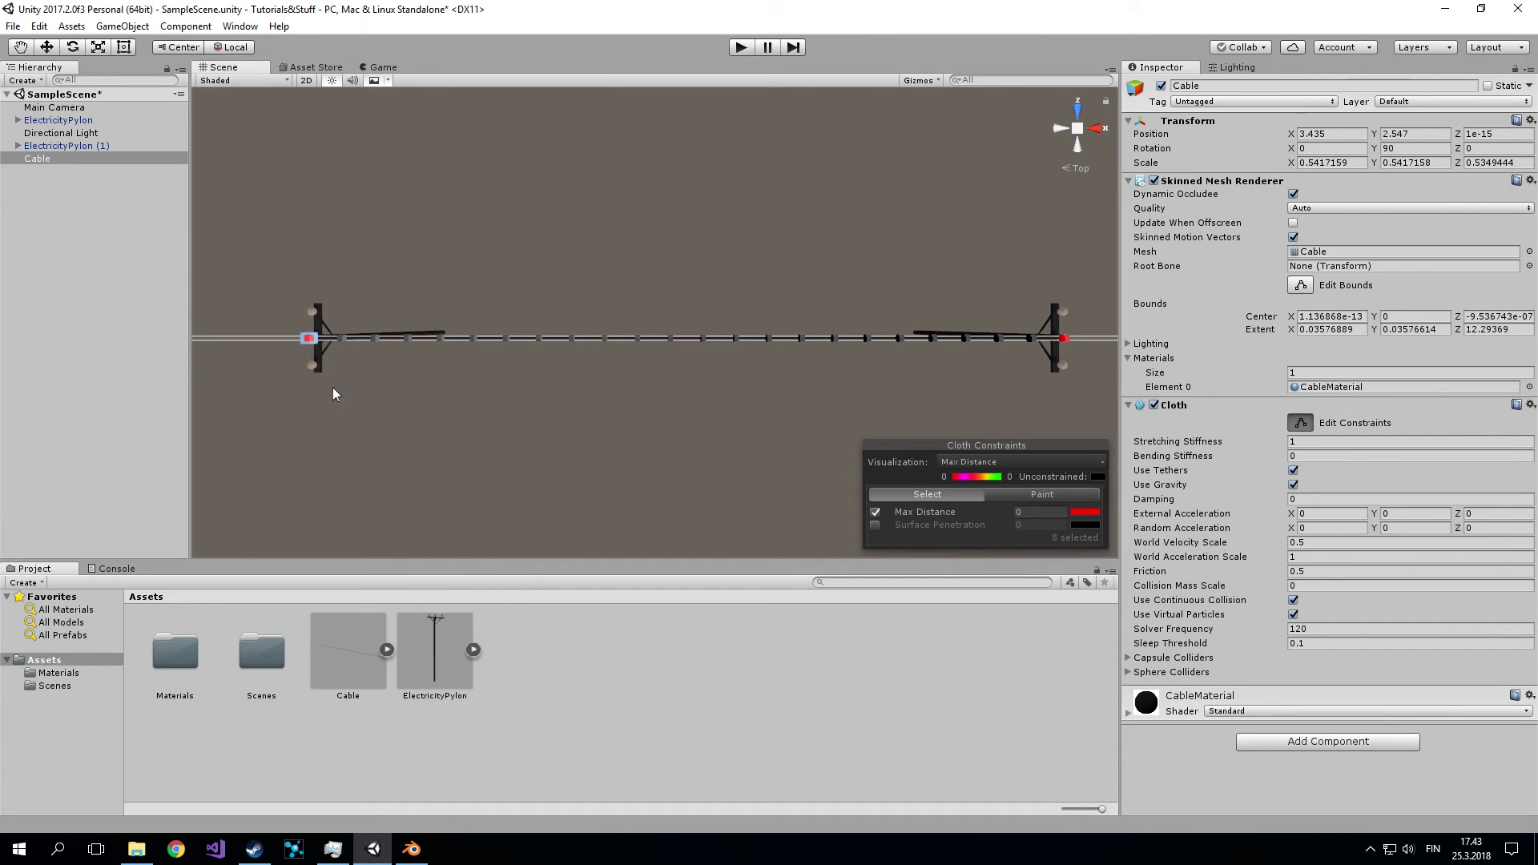
left_click_drag(328, 382, 1040, 271)
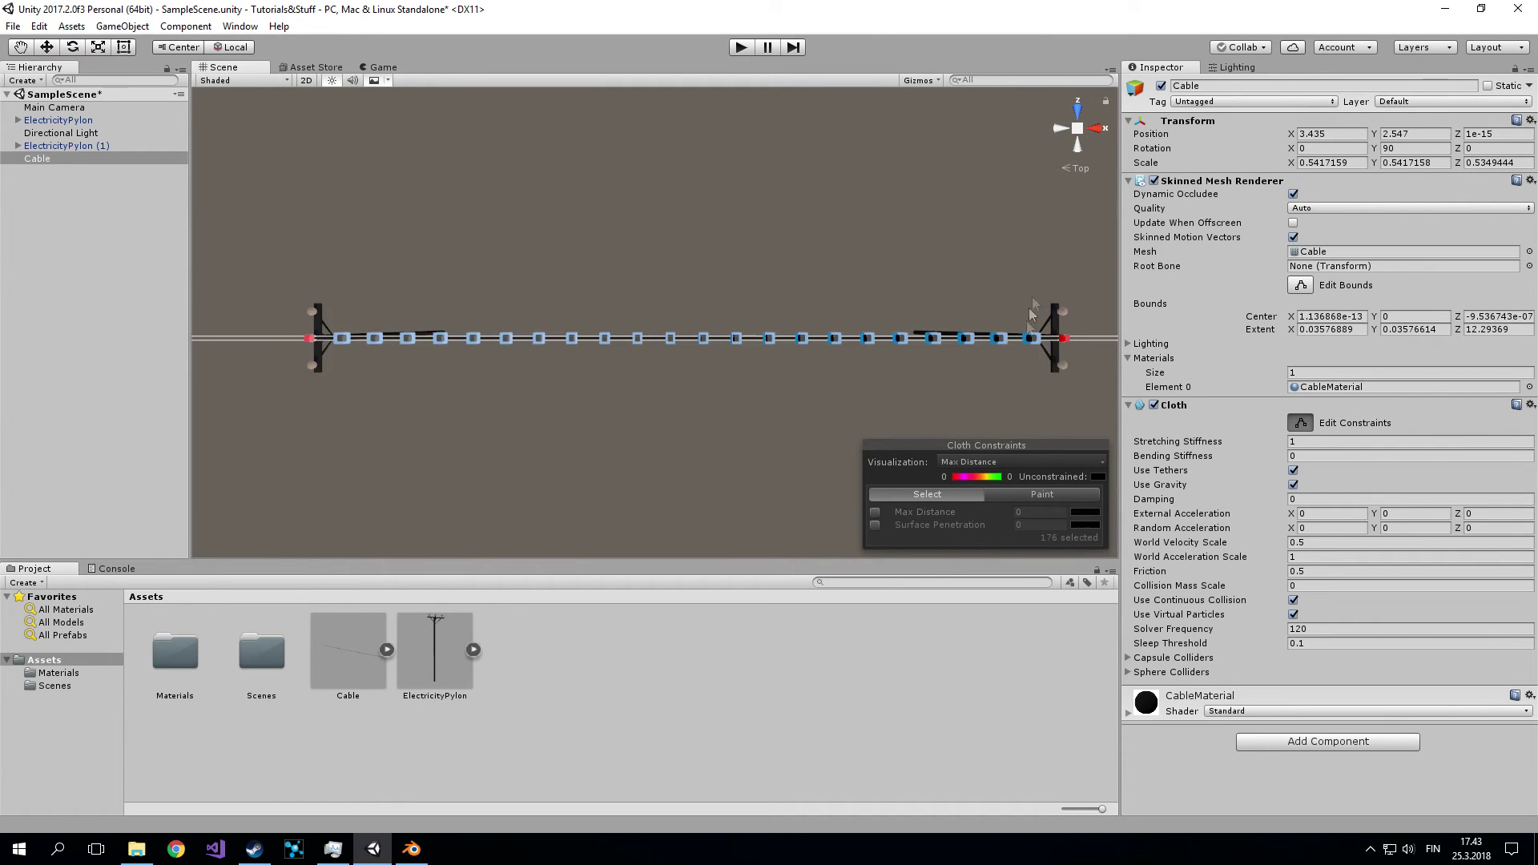
left_click(876, 511)
Set Max Distance to 2 for the cable vertices, check it from several angles, and edit Bending Stiffness.
left_click(1019, 512)
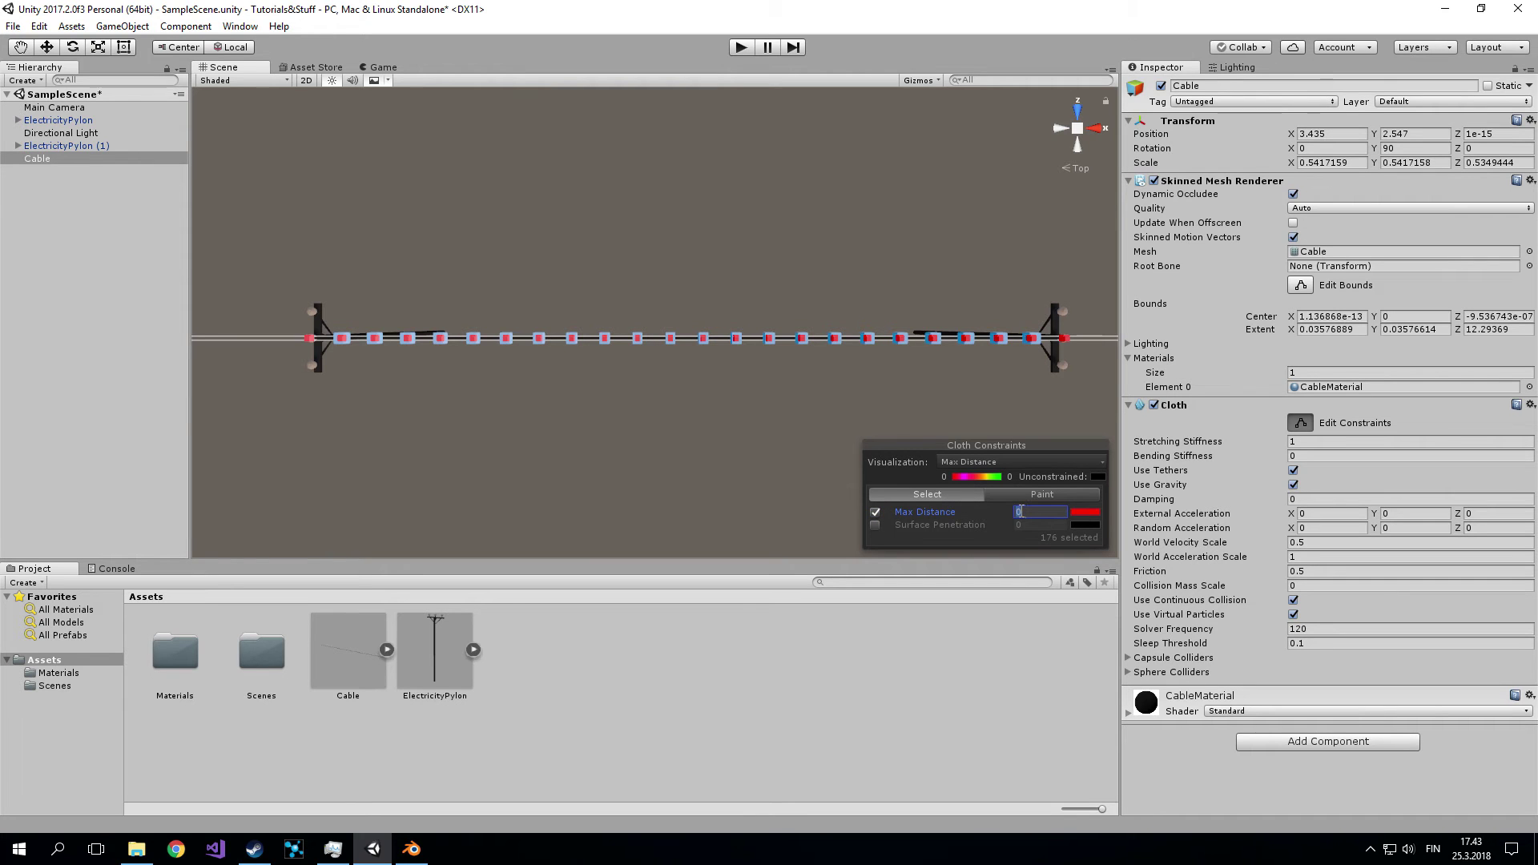
type("2")
mouse_move(843, 459)
left_mouse_down("alt")
mouse_move(638, 245)
mouse_move(905, 338)
left_mouse_up("alt")
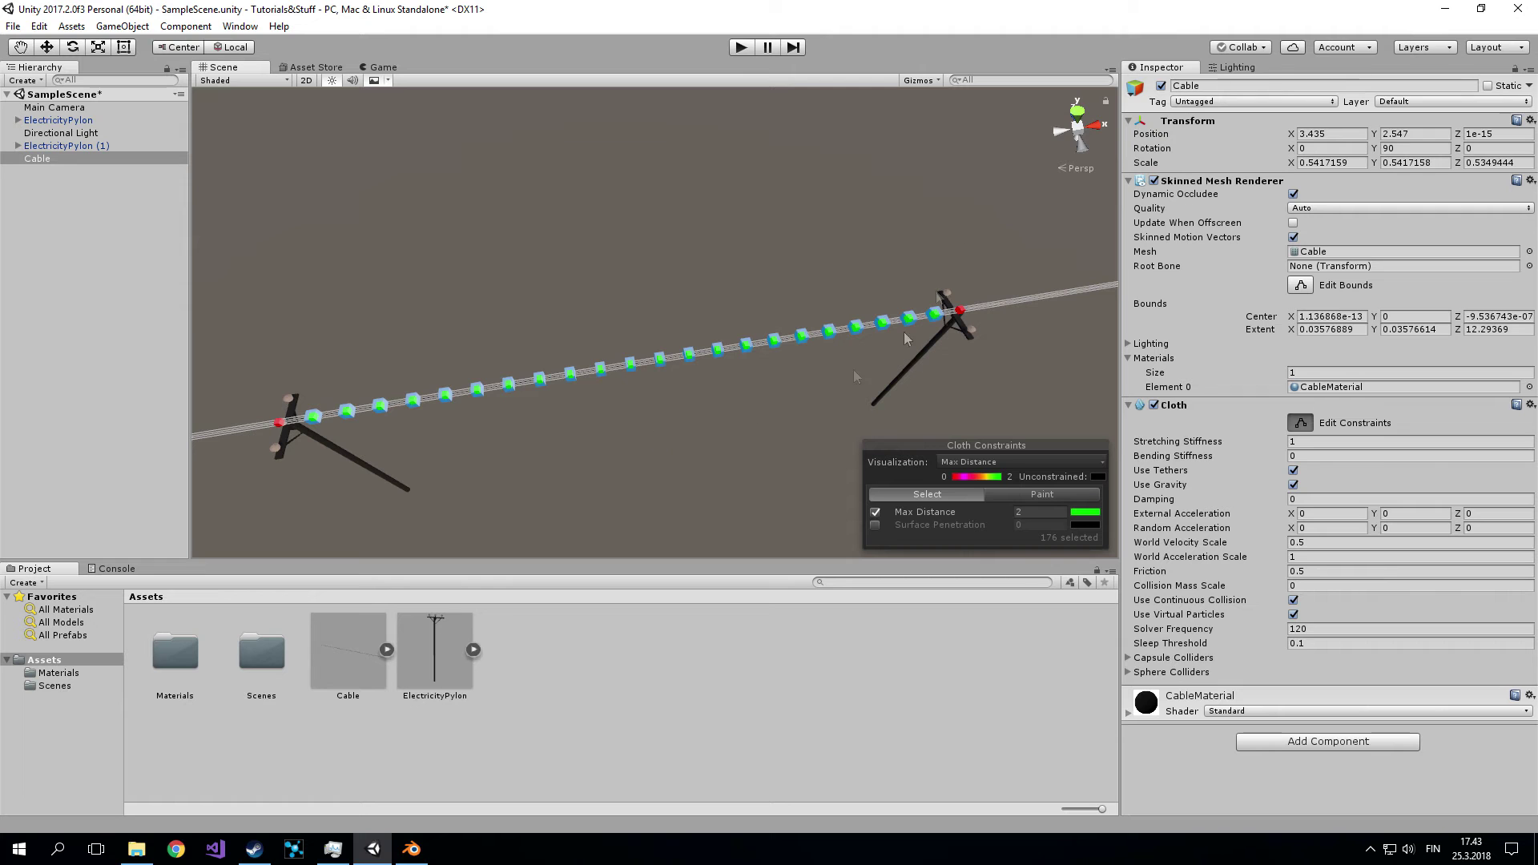
left_click(1078, 139)
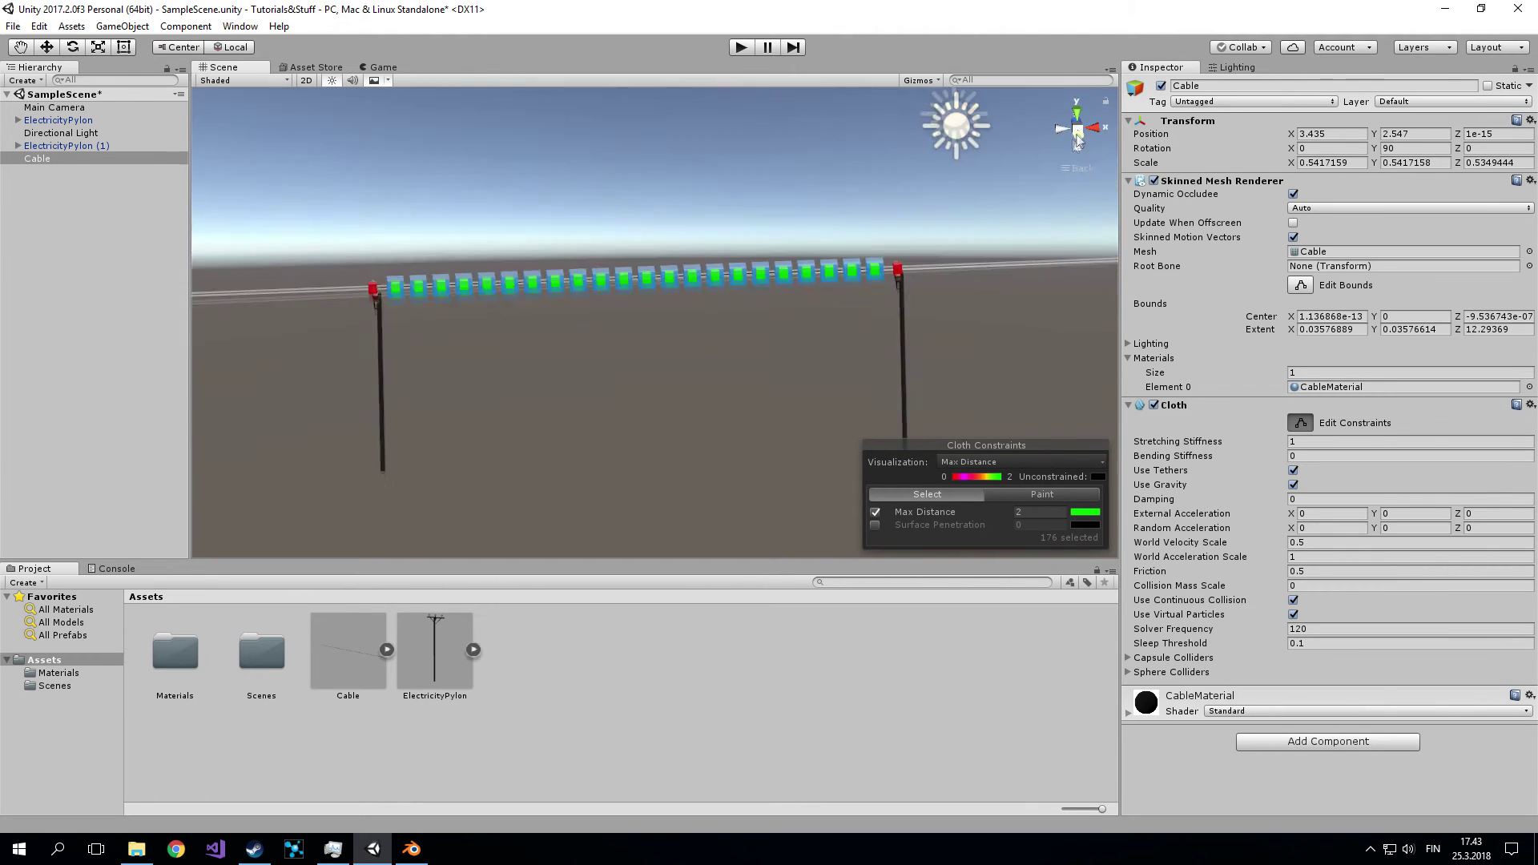
mouse_move(1080, 123)
left_mouse_down("alt")
mouse_move(880, 496)
mouse_move(1398, 425)
left_mouse_up("alt")
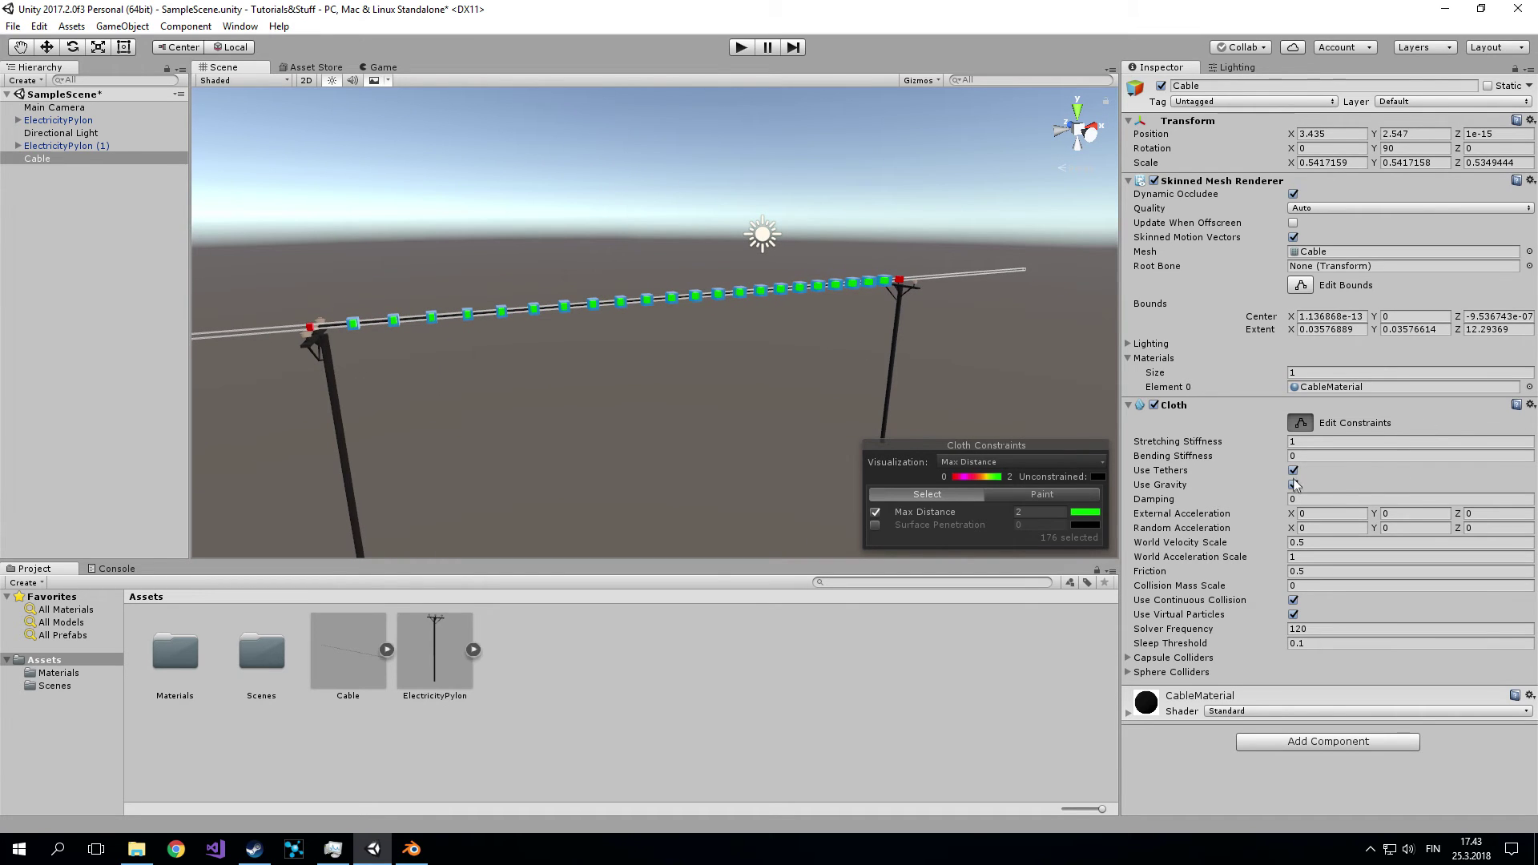
left_click(1281, 458)
Turn off Continuous Collision and Virtual Particles, and set cloth Damping to 0.3.
left_click(1293, 600)
left_click(1293, 614)
left_click(1306, 498)
type(".2")
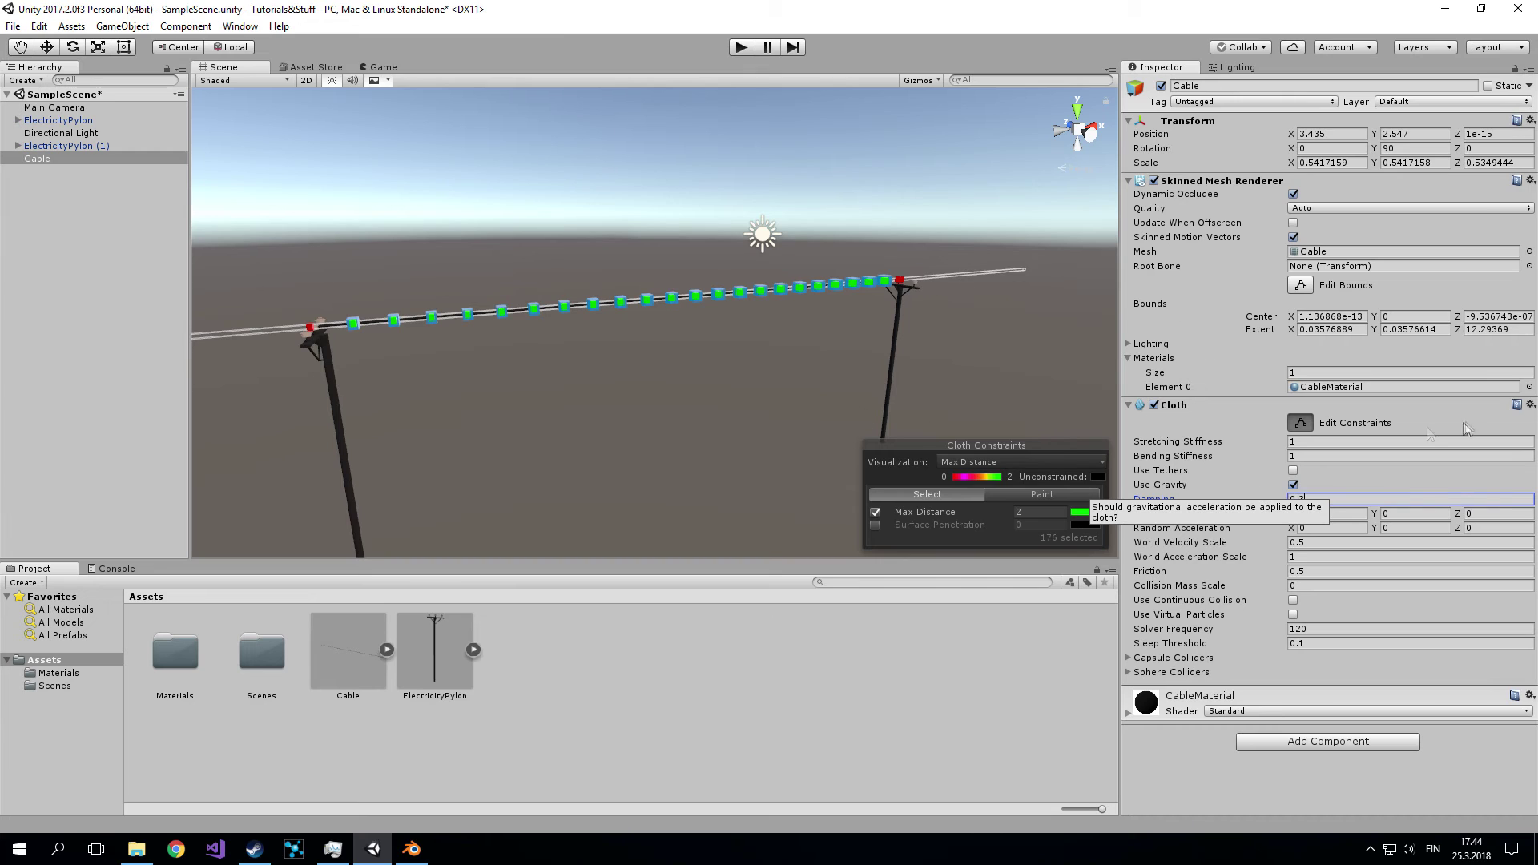
type(".3")
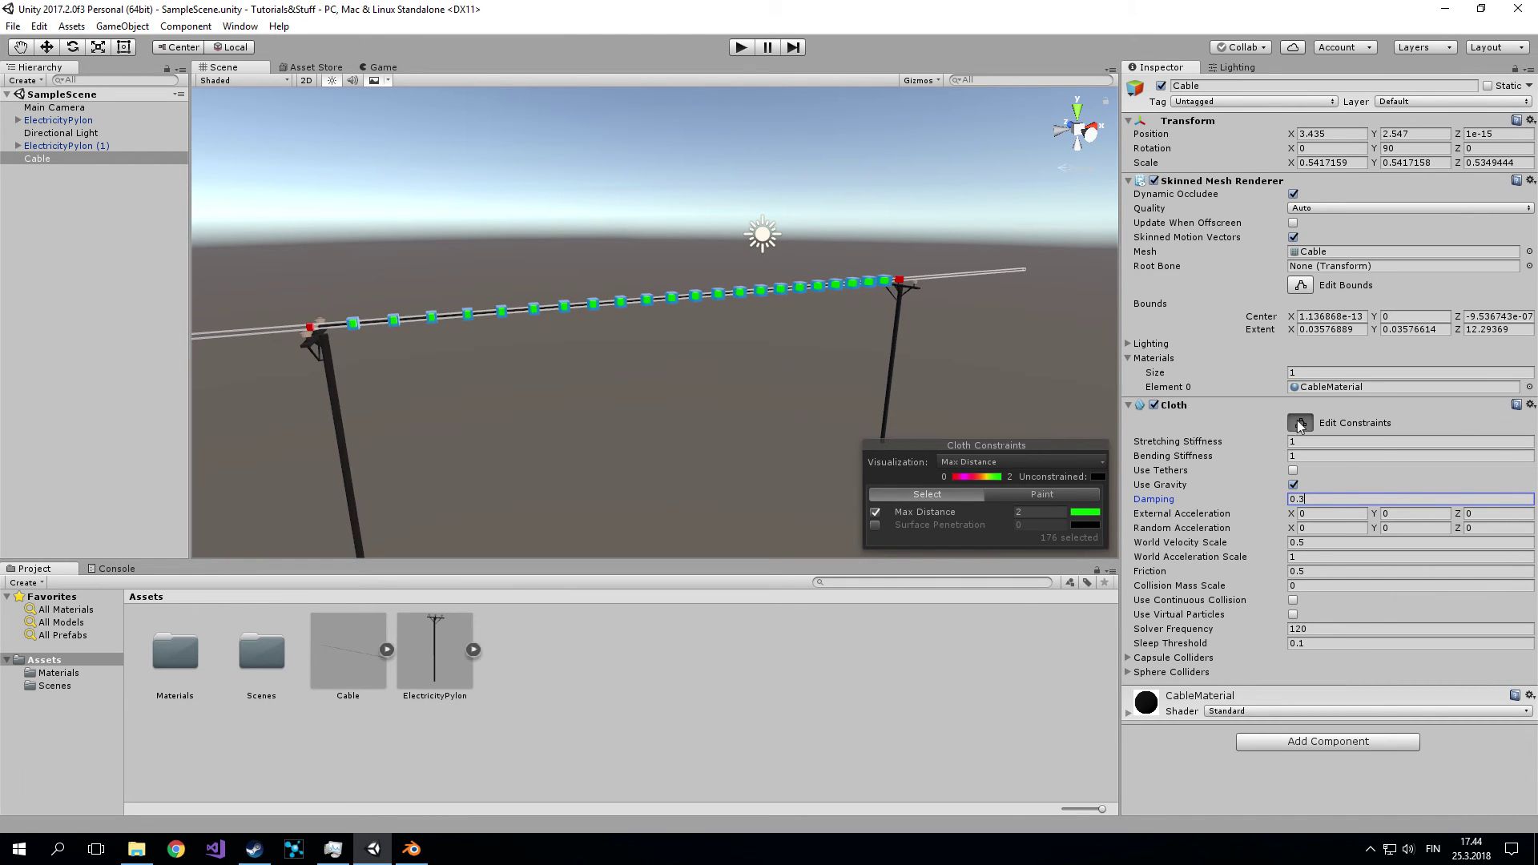
Exit constraint editing, deselect the cable, and start Play mode.
left_click(1299, 424)
left_click(779, 664)
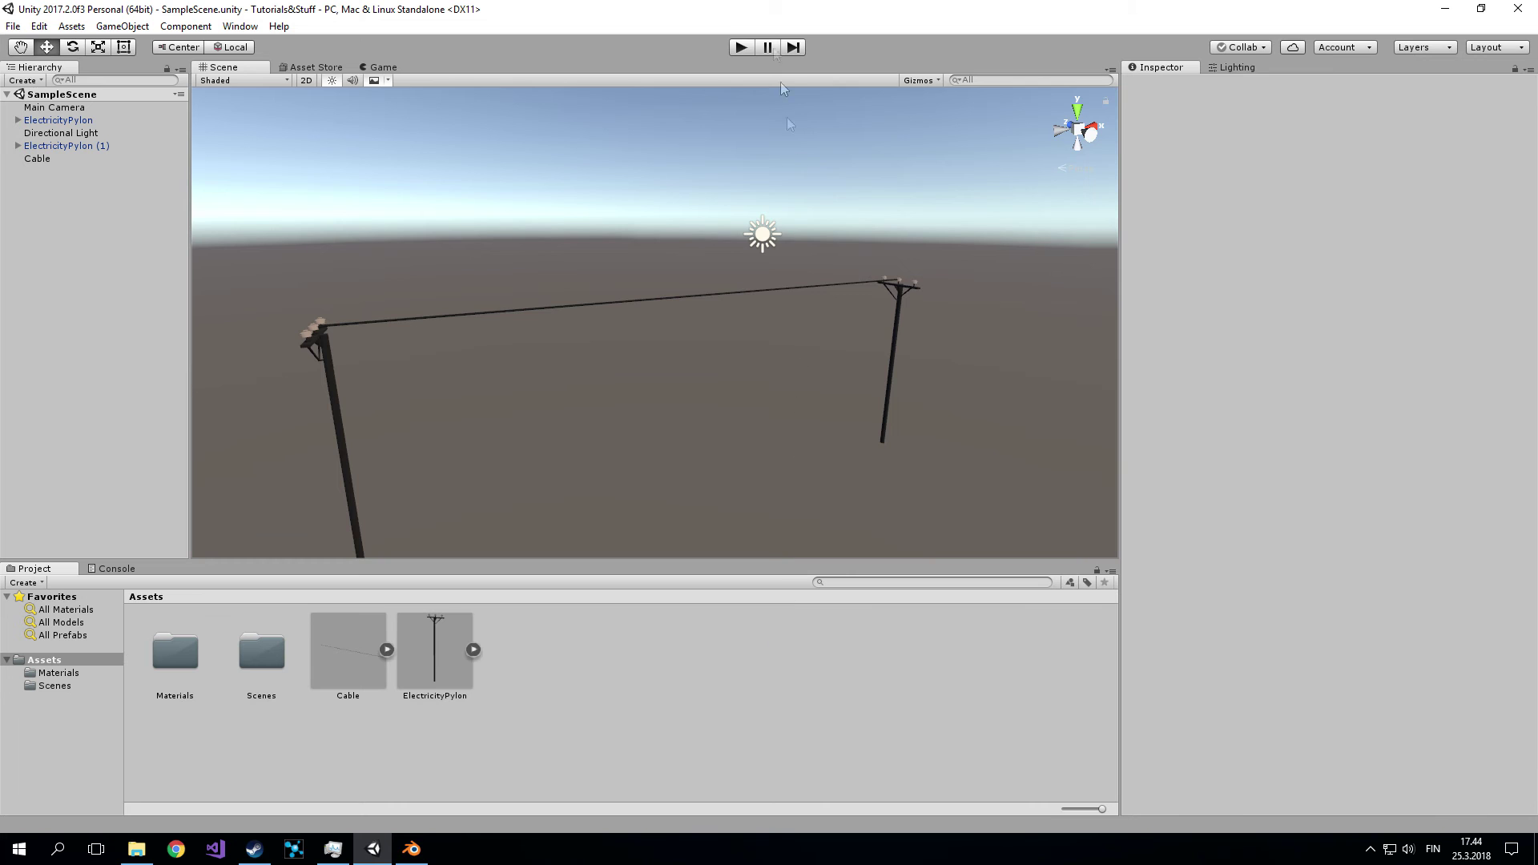
left_click(738, 50)
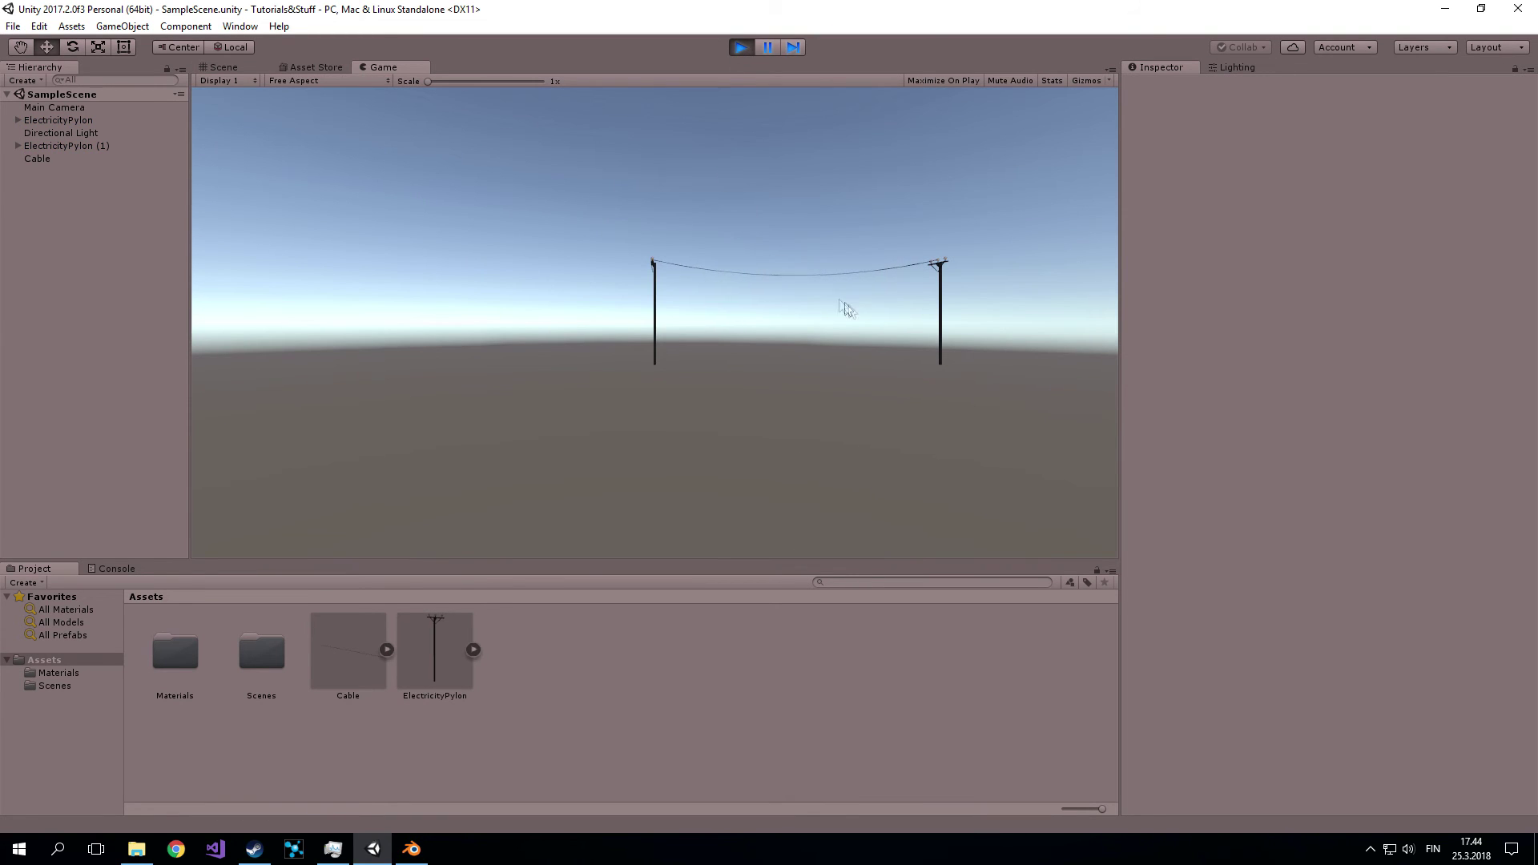
Watch the cable sag near a pylon in the Scene view, then stop Play and reselect Cable.
left_click(223, 67)
mouse_move(746, 448)
right_mouse_down()
mouse_move(443, 406)
mouse_move(707, 419)
mouse_move(646, 423)
right_mouse_up()
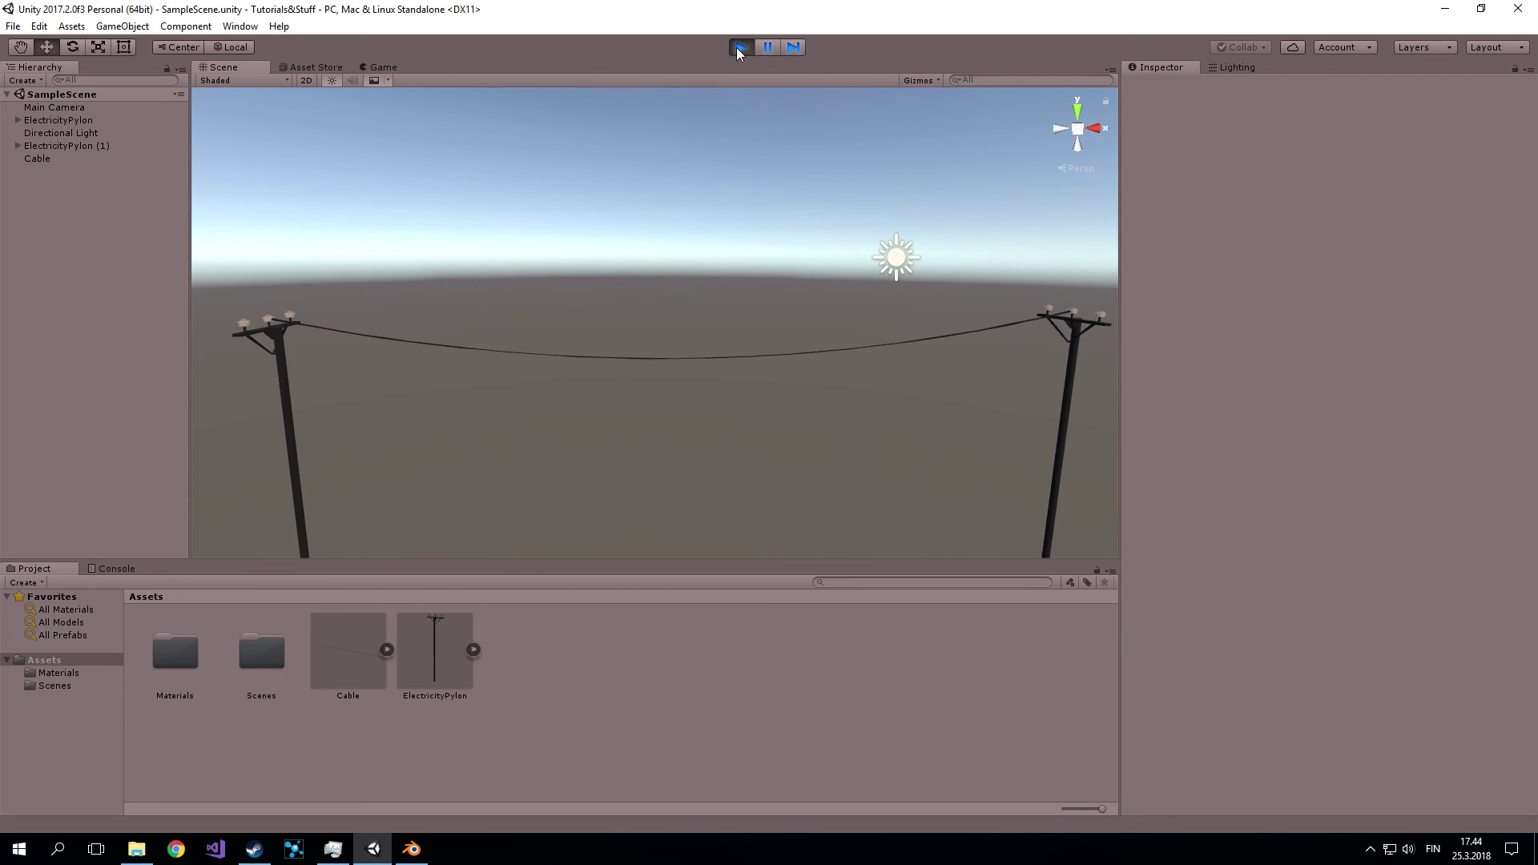
left_click(738, 47)
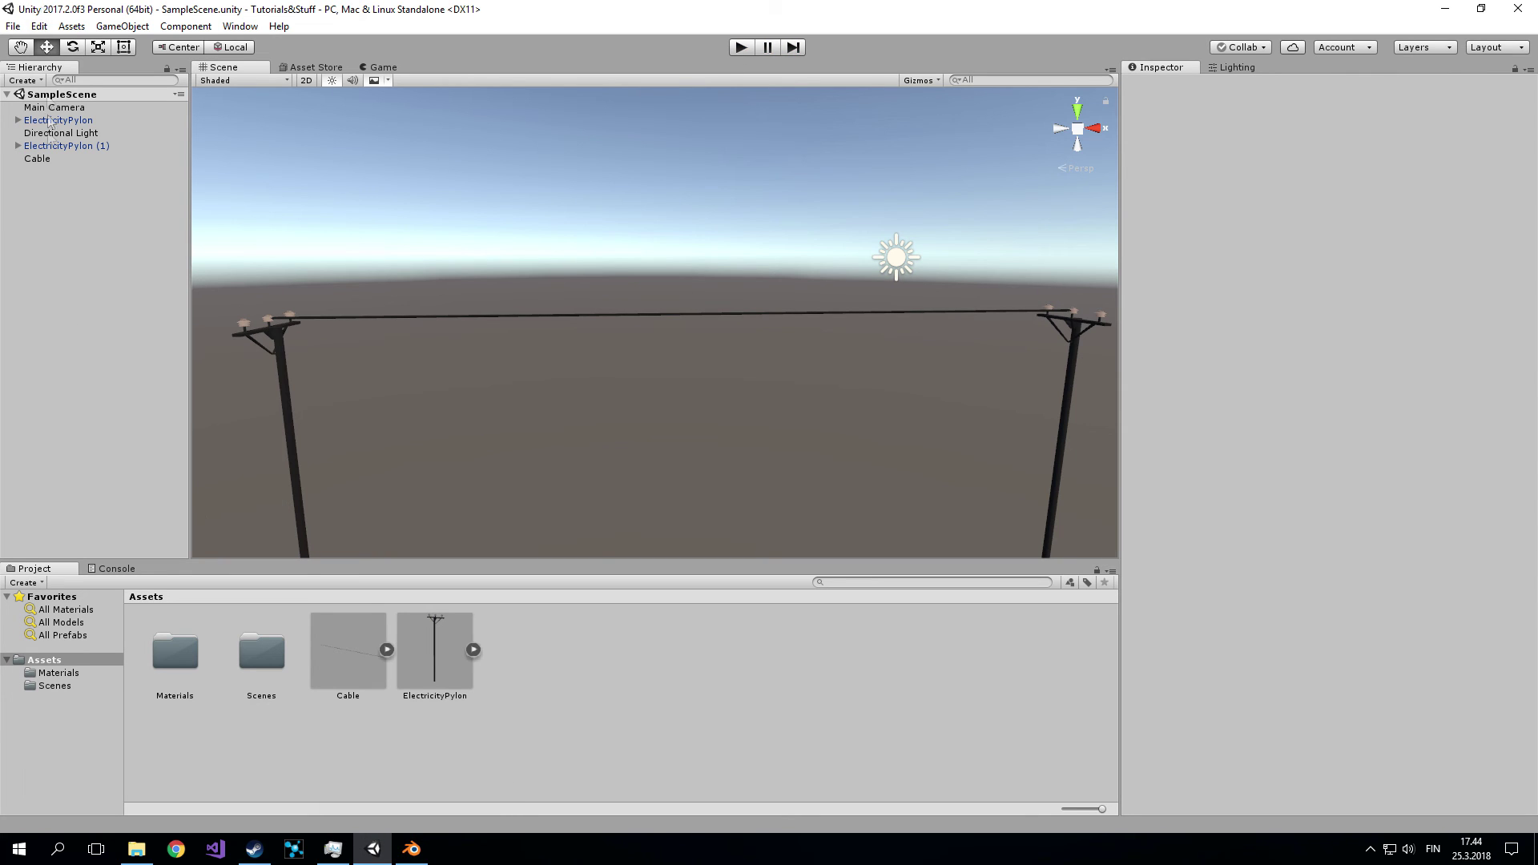
left_click(42, 160)
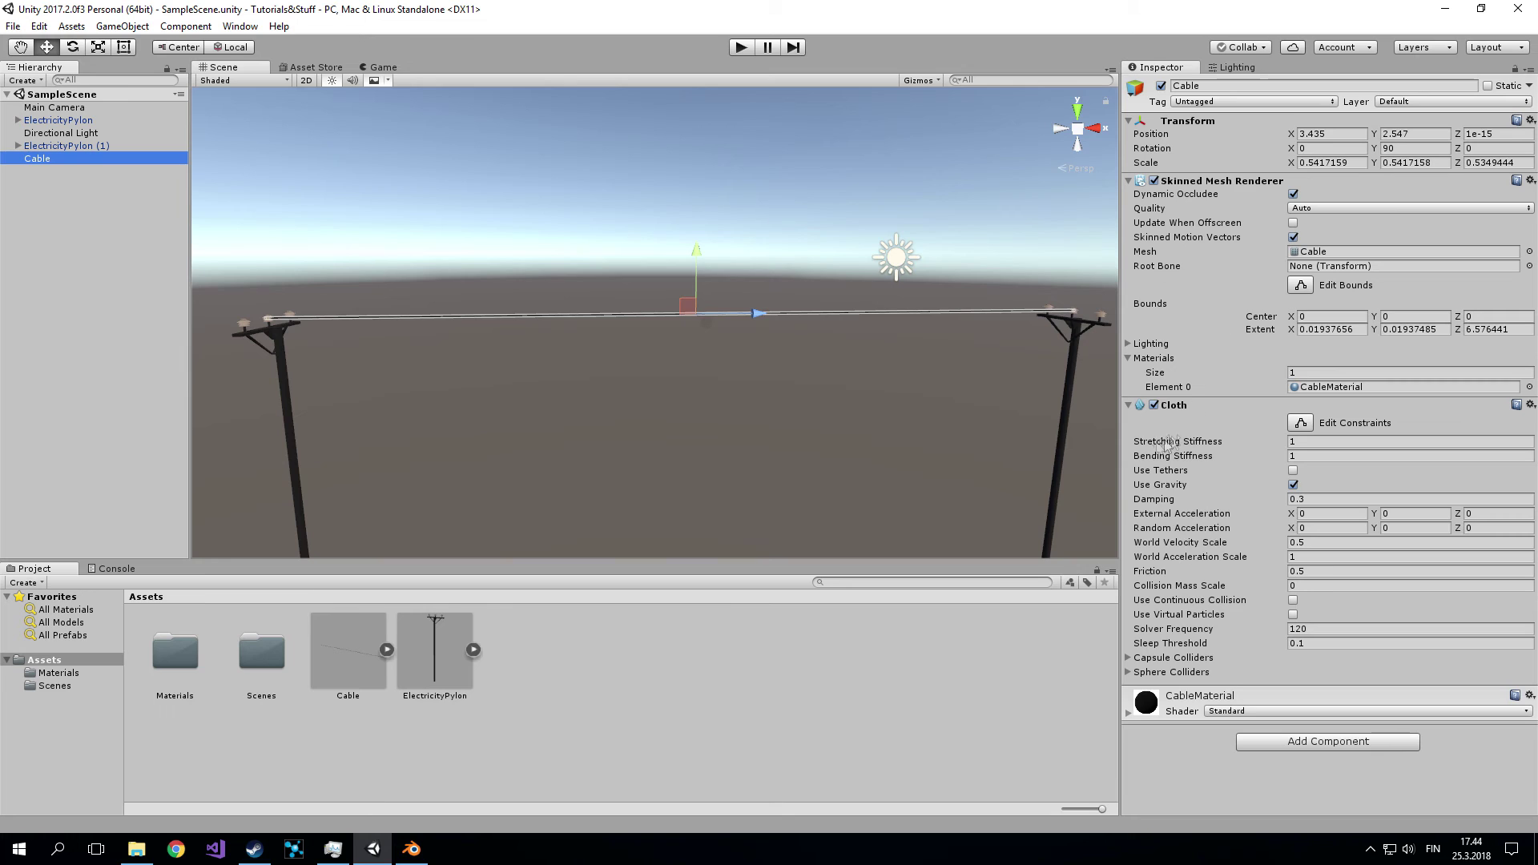
Scale the cable to 0.509 across and 0.535 along its length.
key("r")
left_click_drag(696, 316, 698, 323)
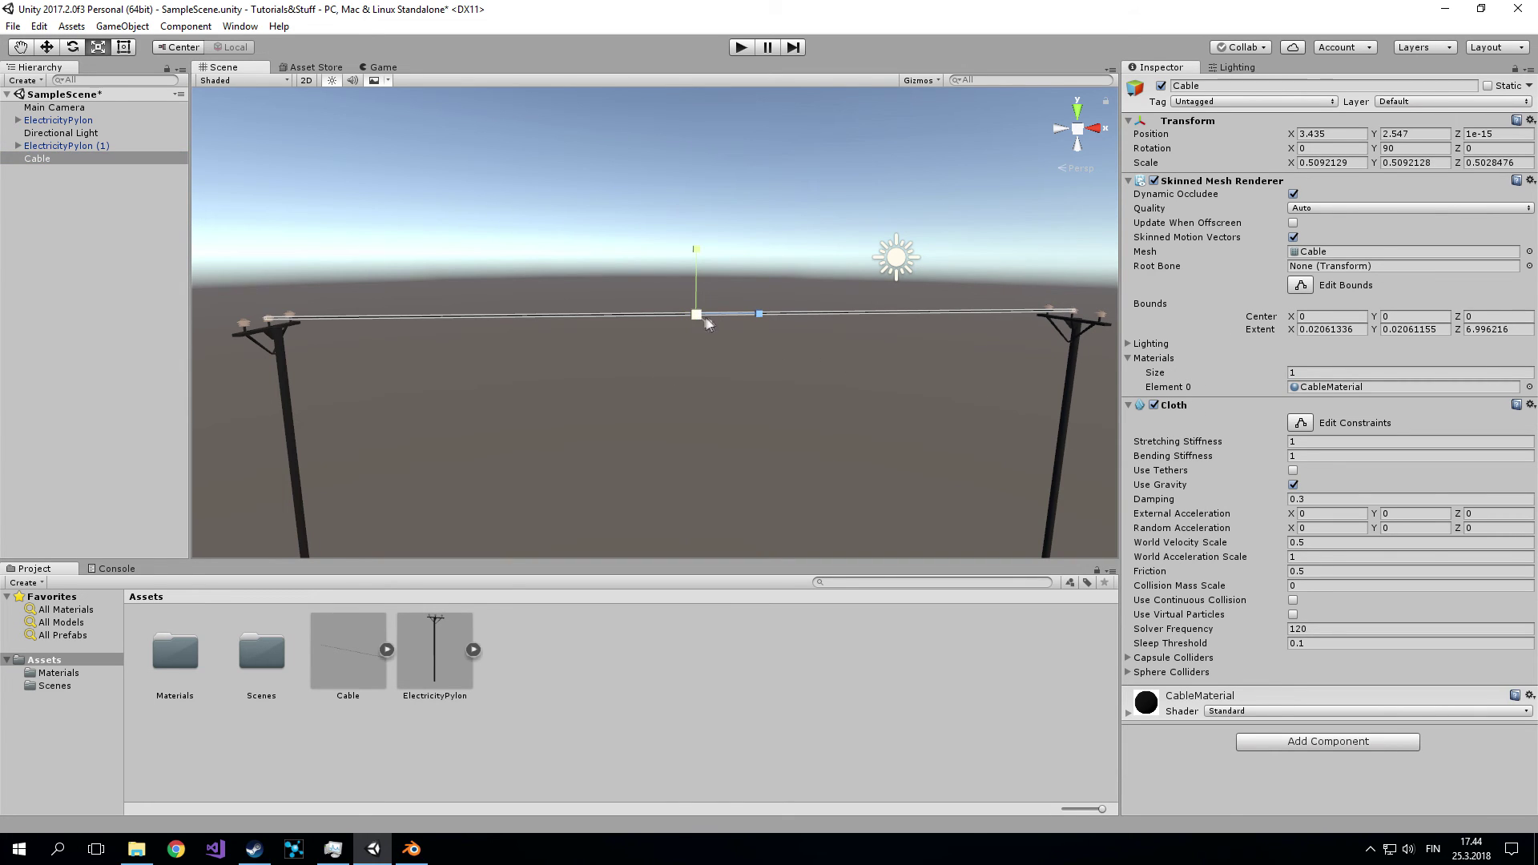
left_click_drag(757, 315, 761, 313)
key("w")
Look down on the pylons in Top view with the Cable selected.
left_click(1299, 423)
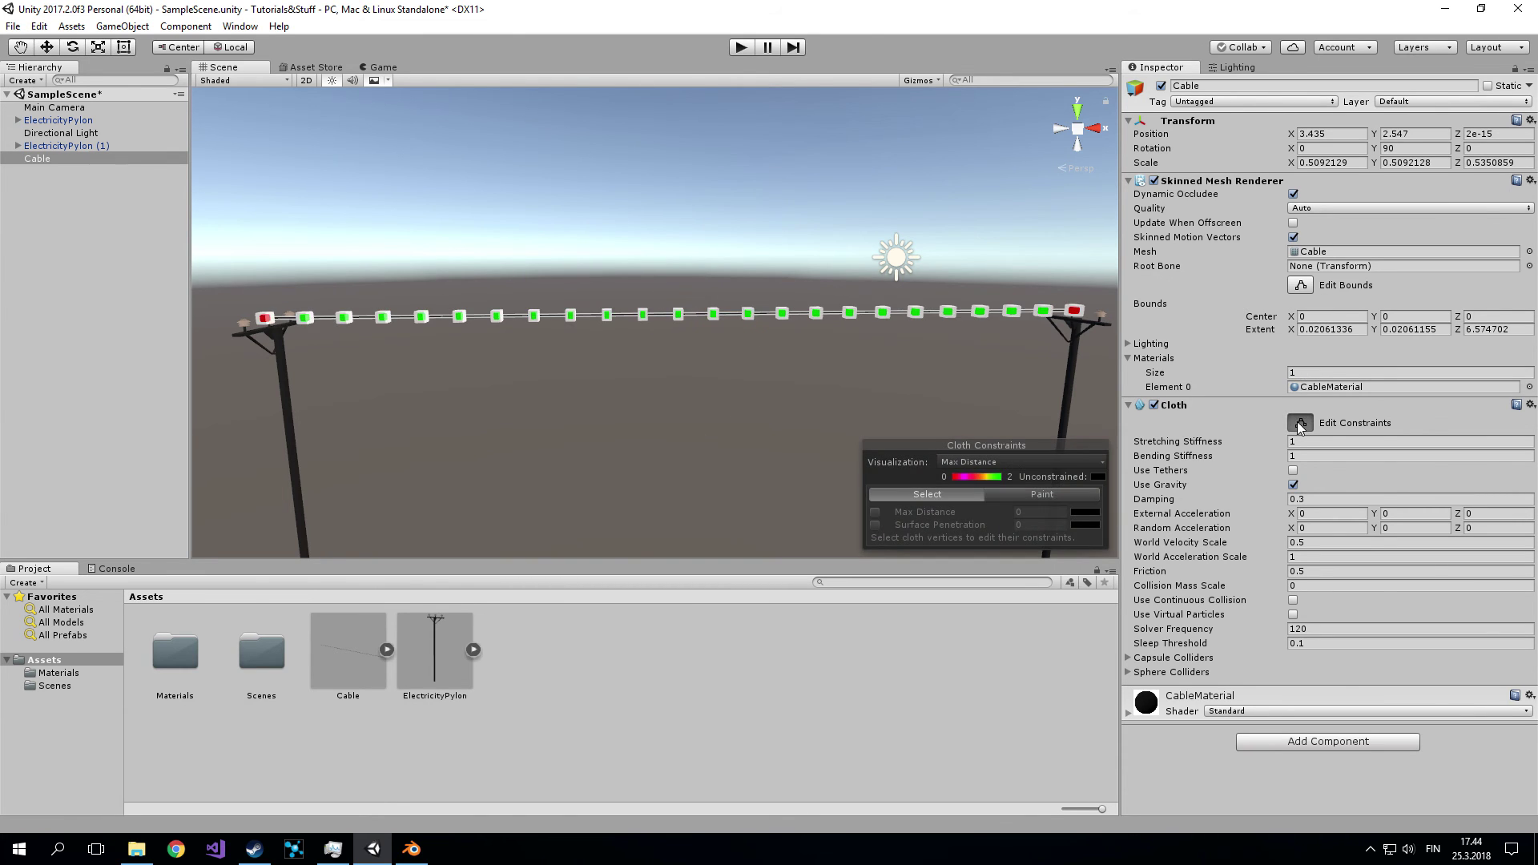
left_click(1300, 423)
mouse_move(556, 386)
right_mouse_down()
mouse_move(562, 398)
mouse_move(224, 400)
right_mouse_up()
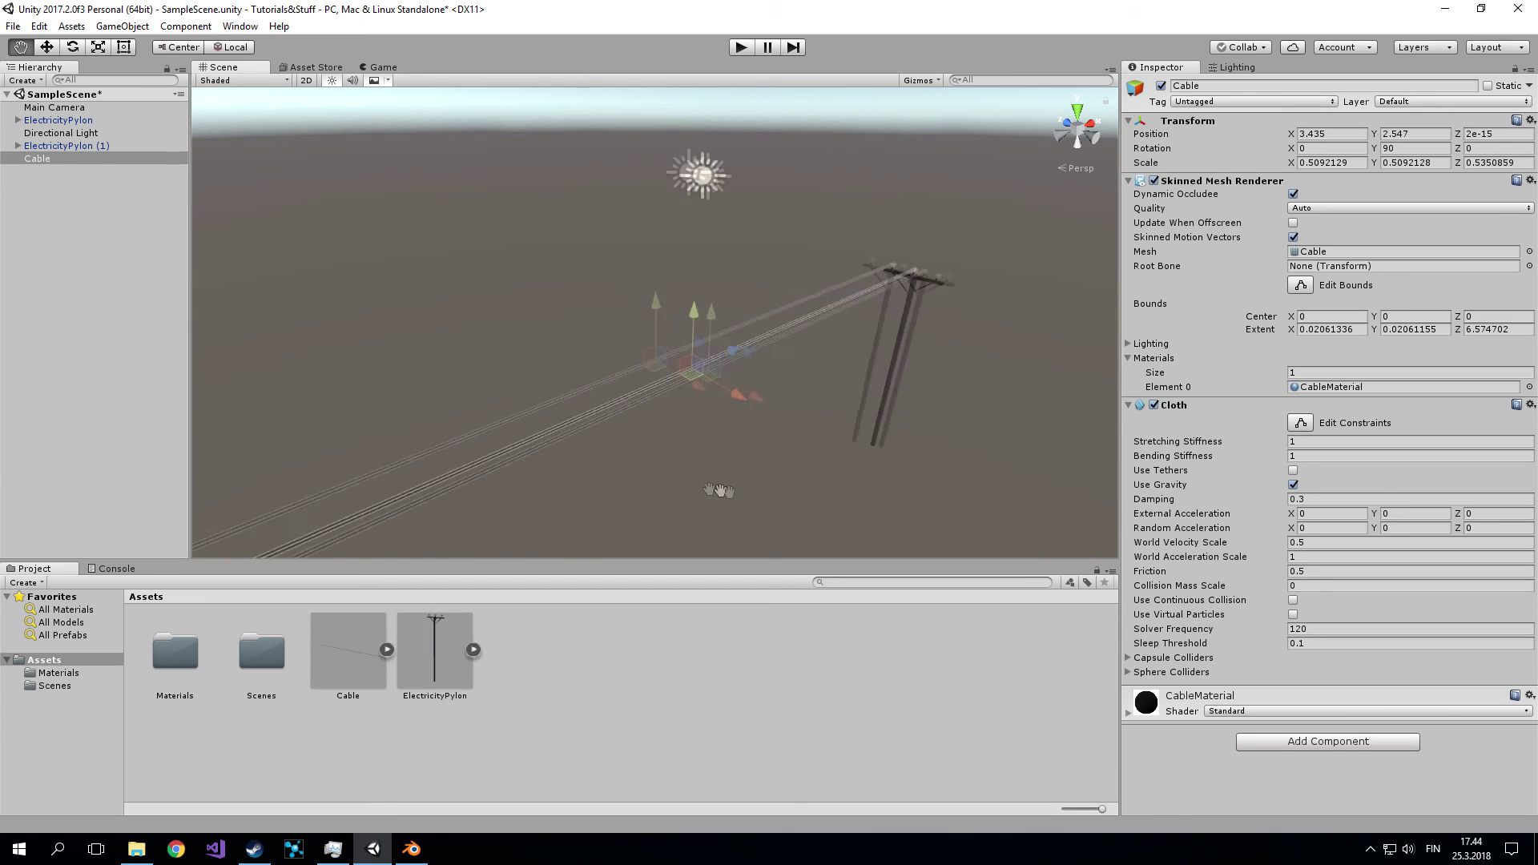
left_click(127, 357)
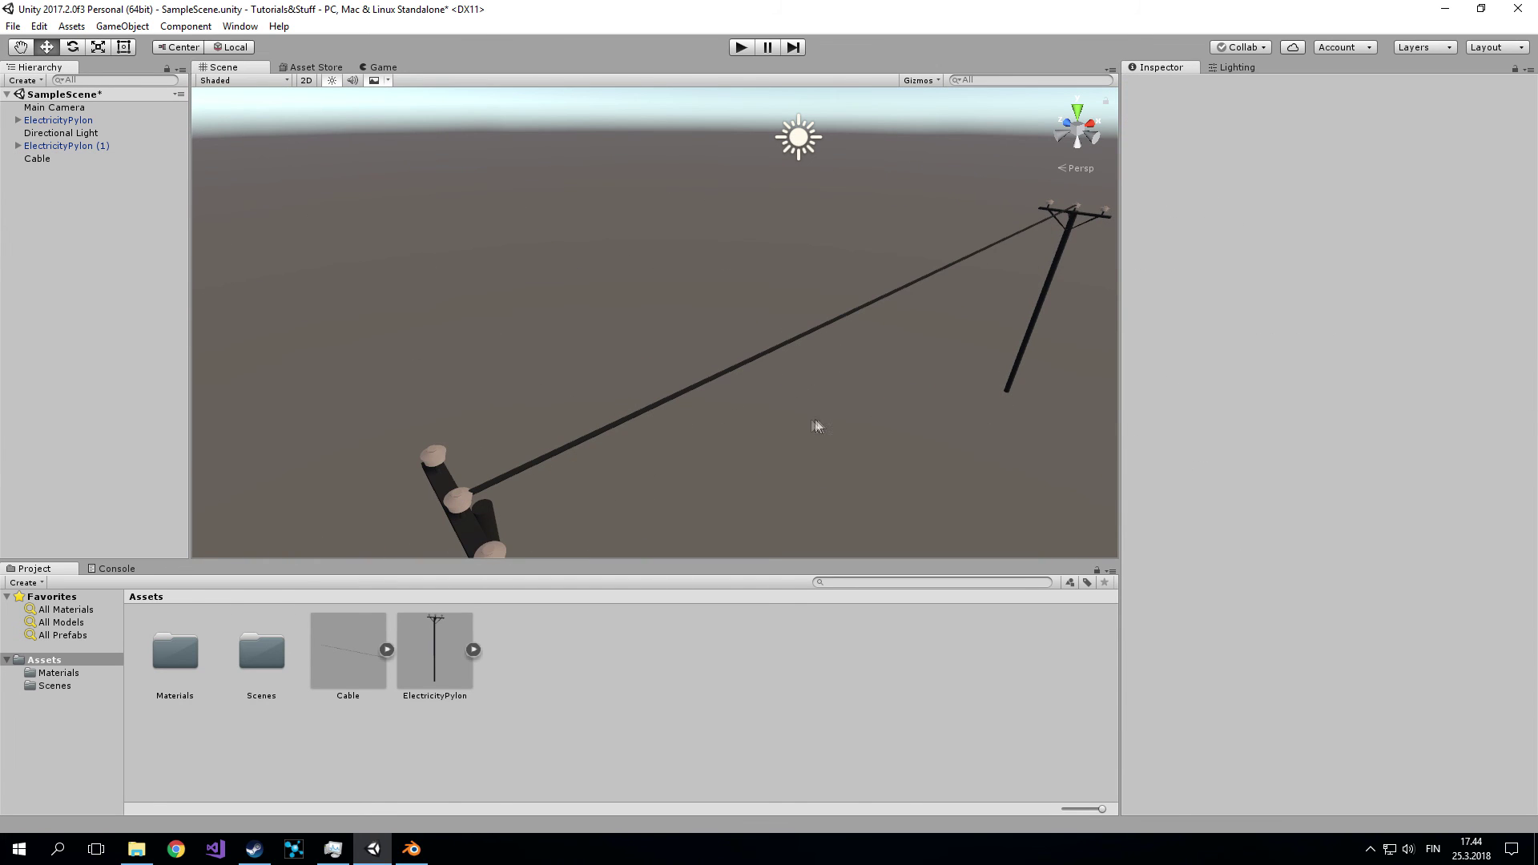
mouse_move(825, 425)
right_mouse_down()
mouse_move(824, 477)
mouse_move(690, 479)
right_mouse_up()
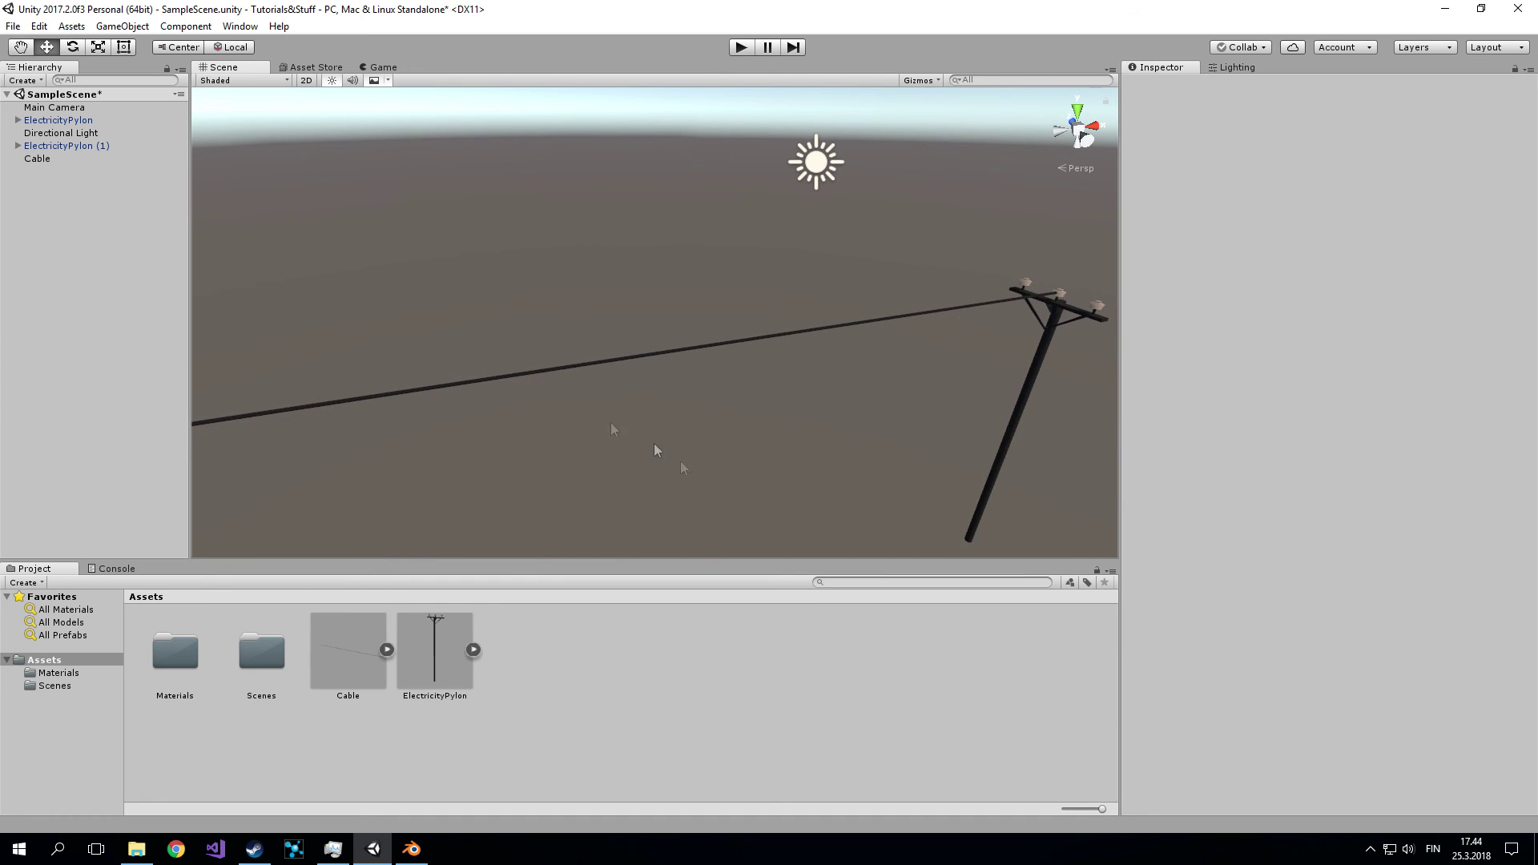
left_click(1083, 112)
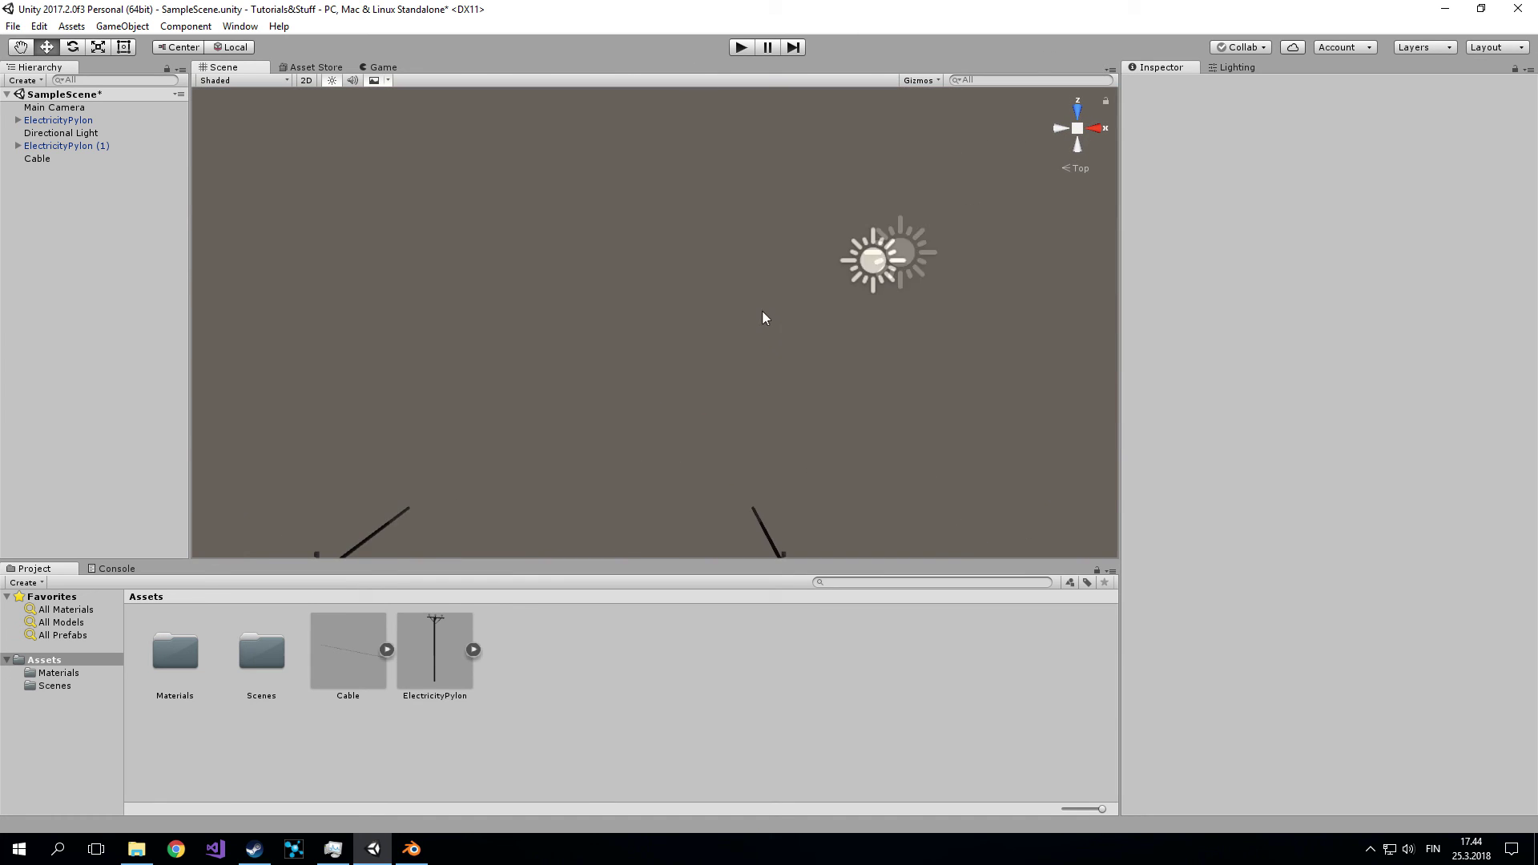
left_click(1078, 130)
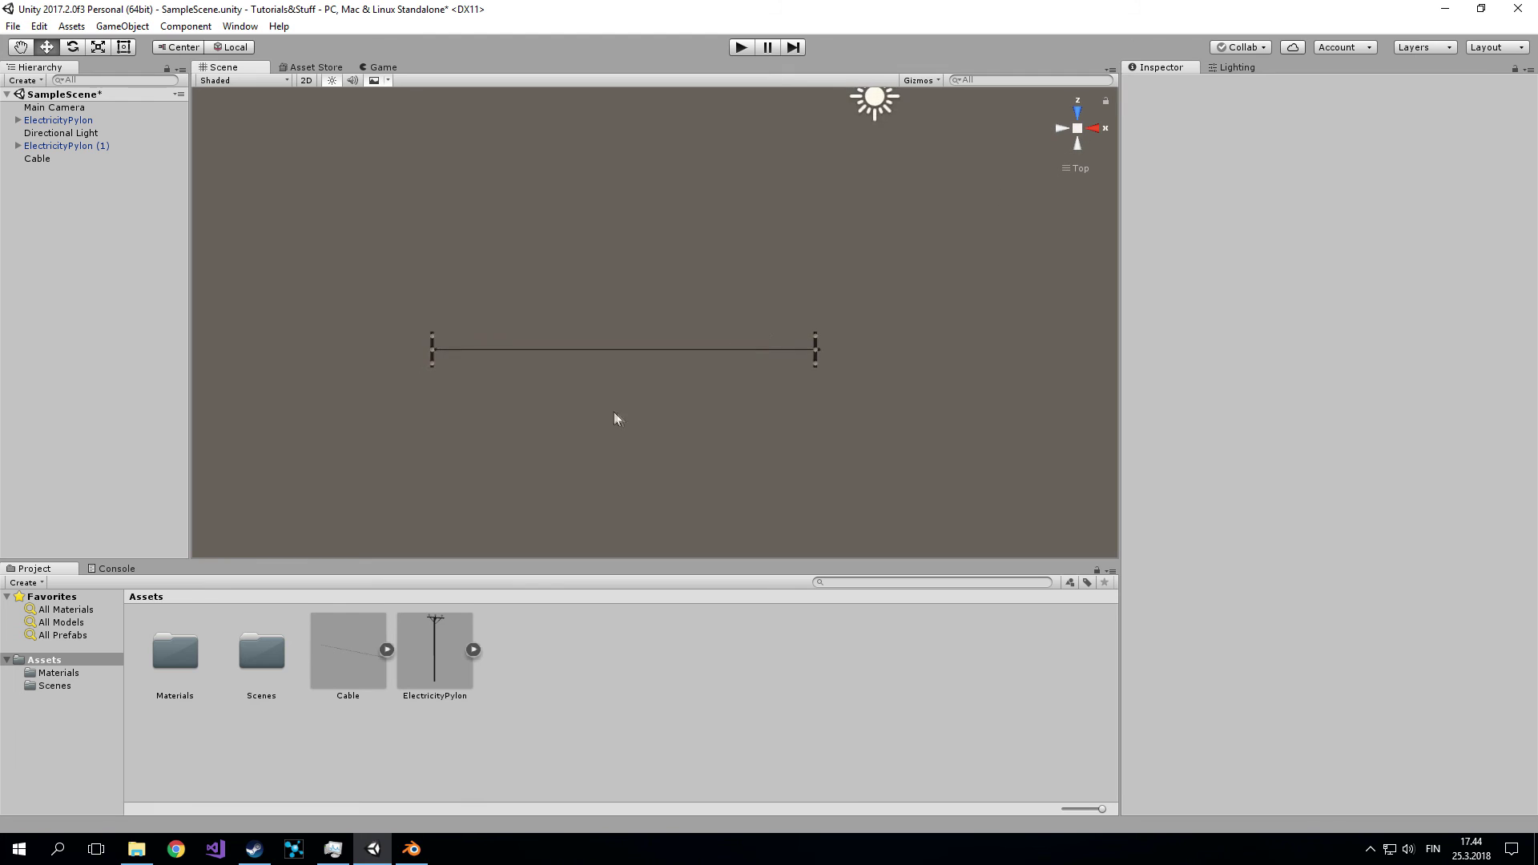
left_click(59, 159)
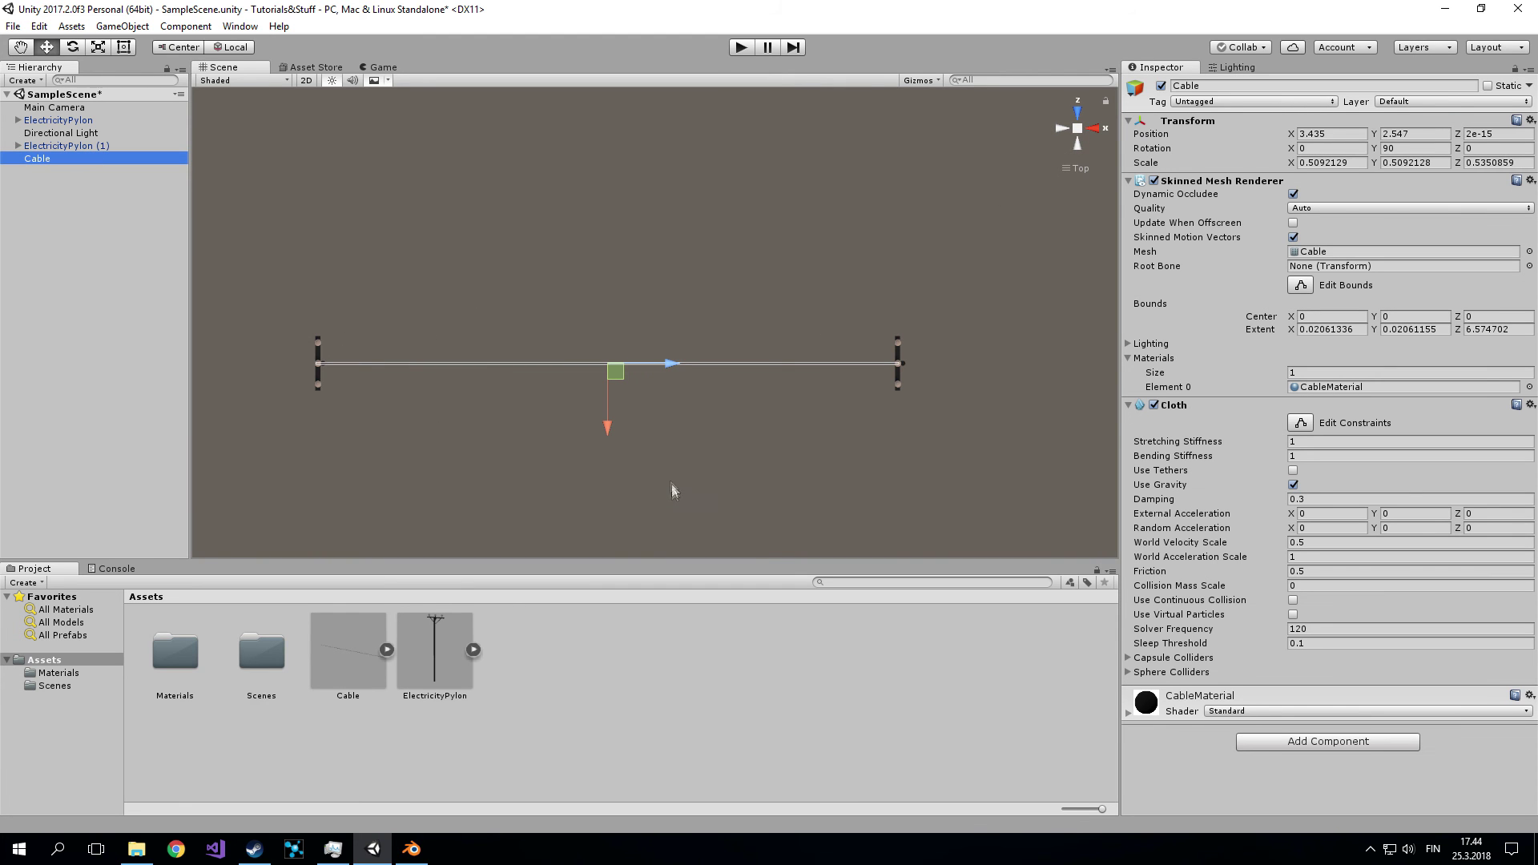
Duplicate the cable twice, placing the copies at Z 0.252 and -0.253 beside the original.
key("ctrl+d")
left_click_drag(608, 426, 603, 406)
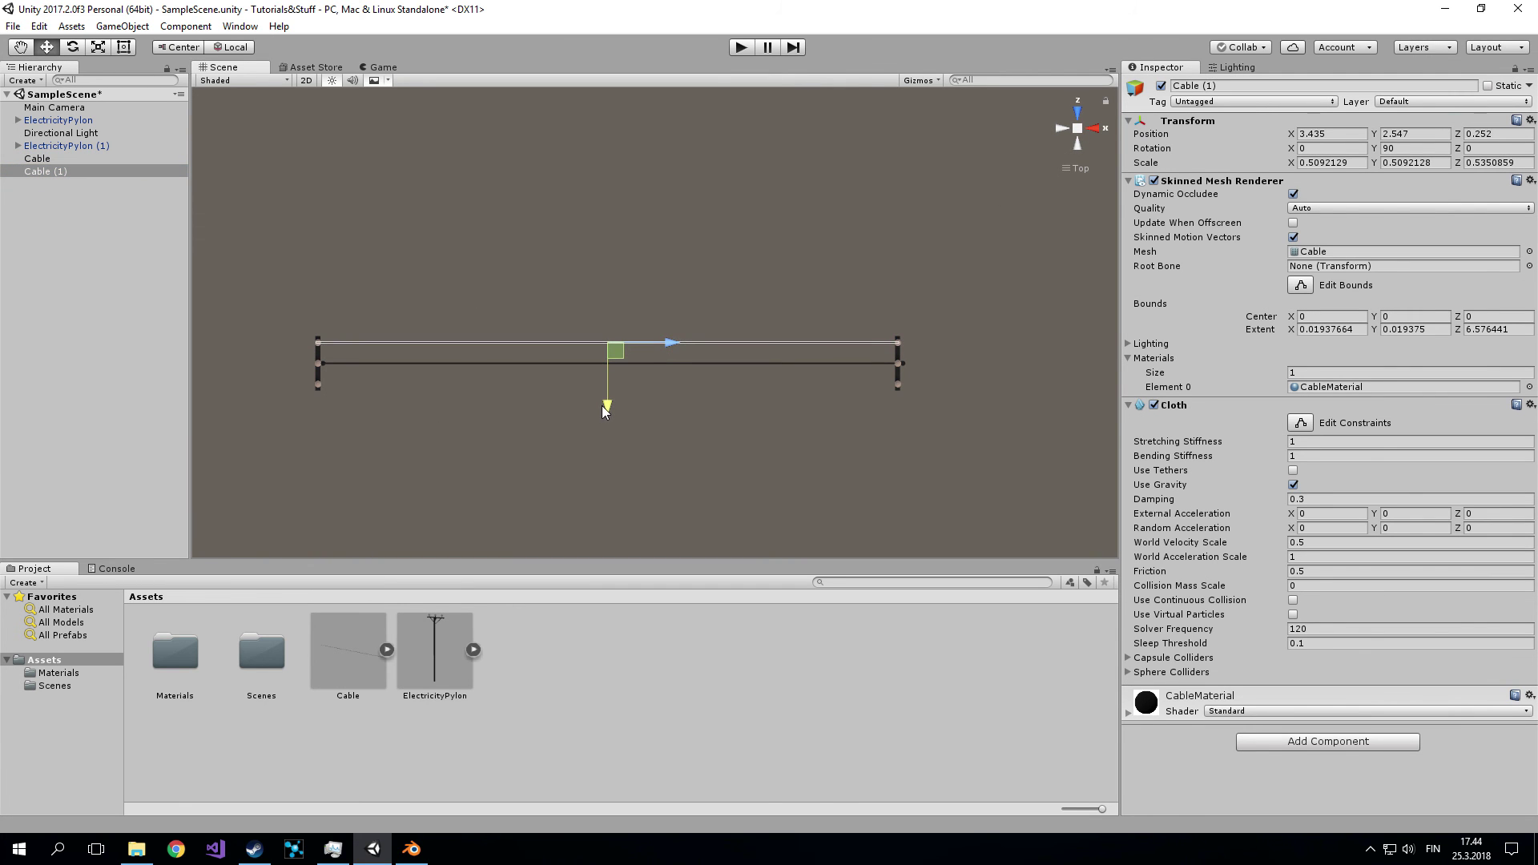
key("ctrl+d")
mouse_move(606, 408)
left_mouse_down()
mouse_move(614, 449)
mouse_move(711, 270)
left_mouse_up()
Look down on the three cables, deselect Cable (2), and save the scene.
mouse_move(1076, 134)
left_mouse_down("alt")
mouse_move(571, 372)
mouse_move(423, 320)
left_mouse_up("alt")
left_click(142, 344)
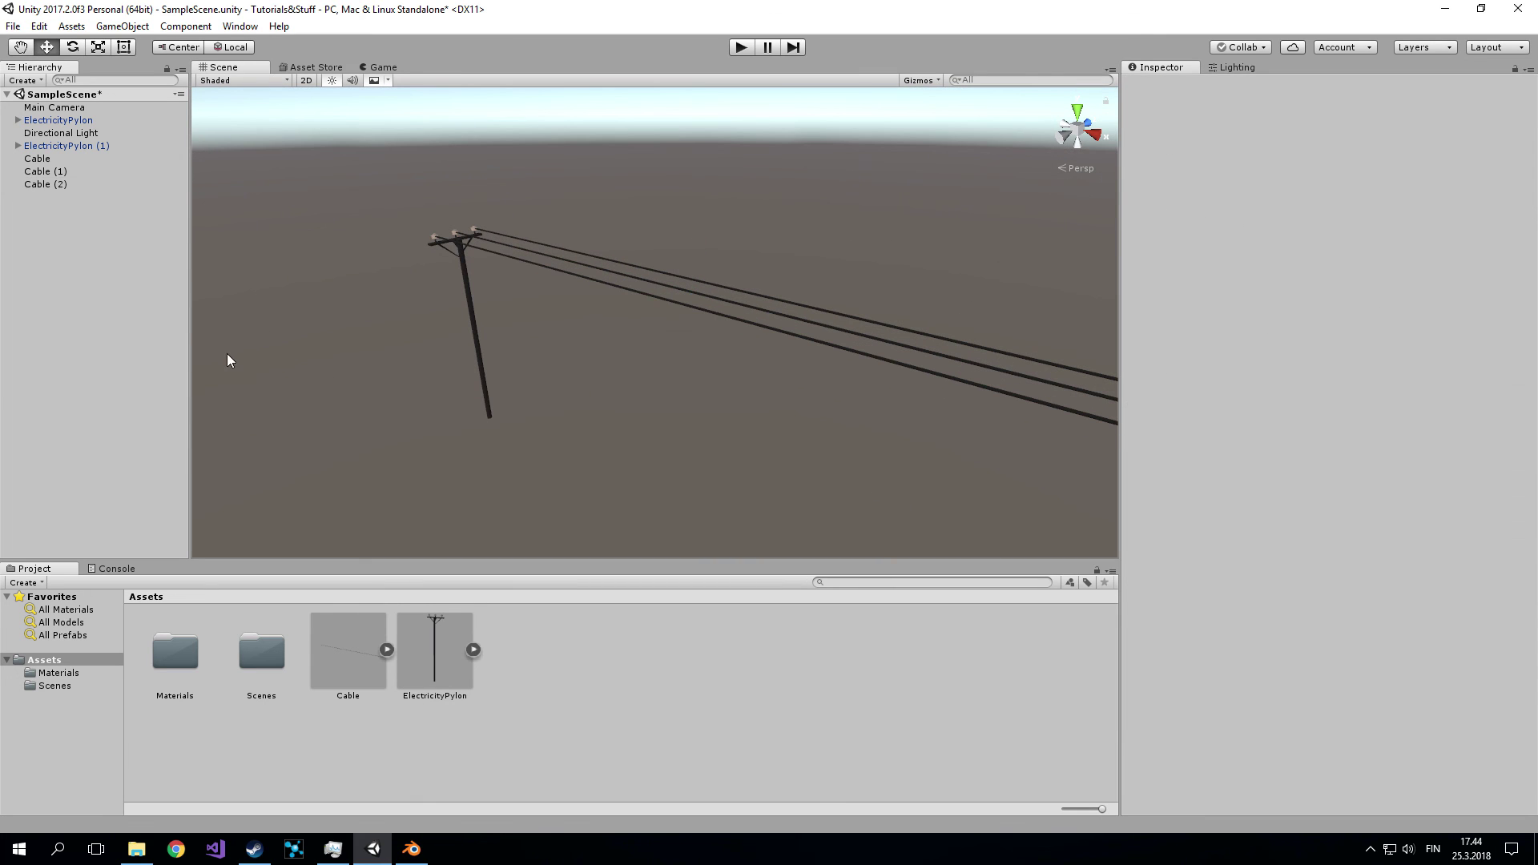
key("ctrl+s")
Play the scene, orbit around the three sagging cables in the Scene view, then stop.
left_click(742, 48)
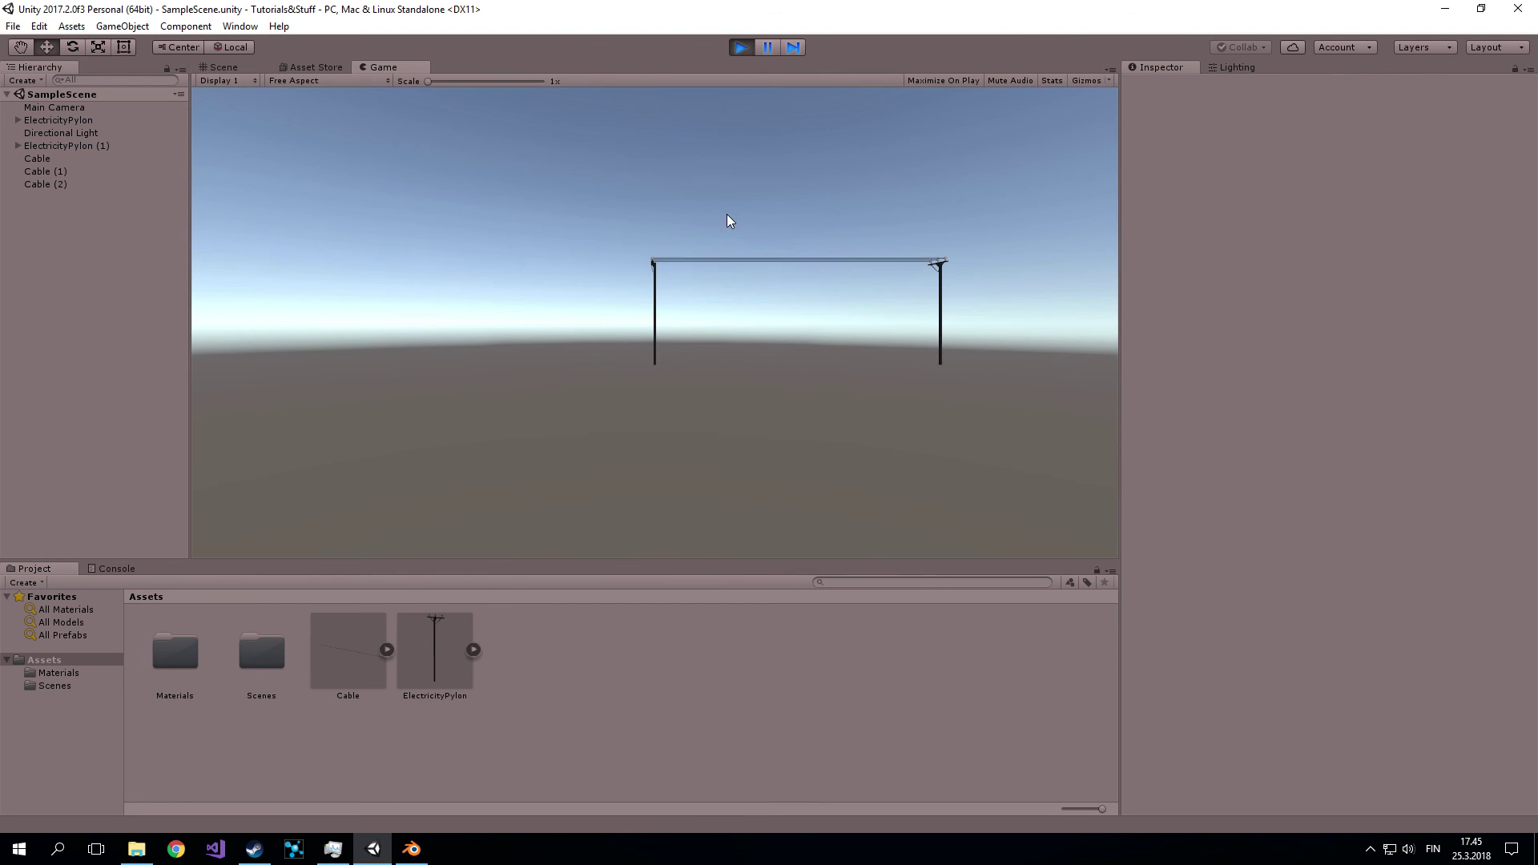
left_click(223, 67)
mouse_move(439, 251)
right_mouse_down()
mouse_move(388, 320)
mouse_move(1189, 319)
right_mouse_up()
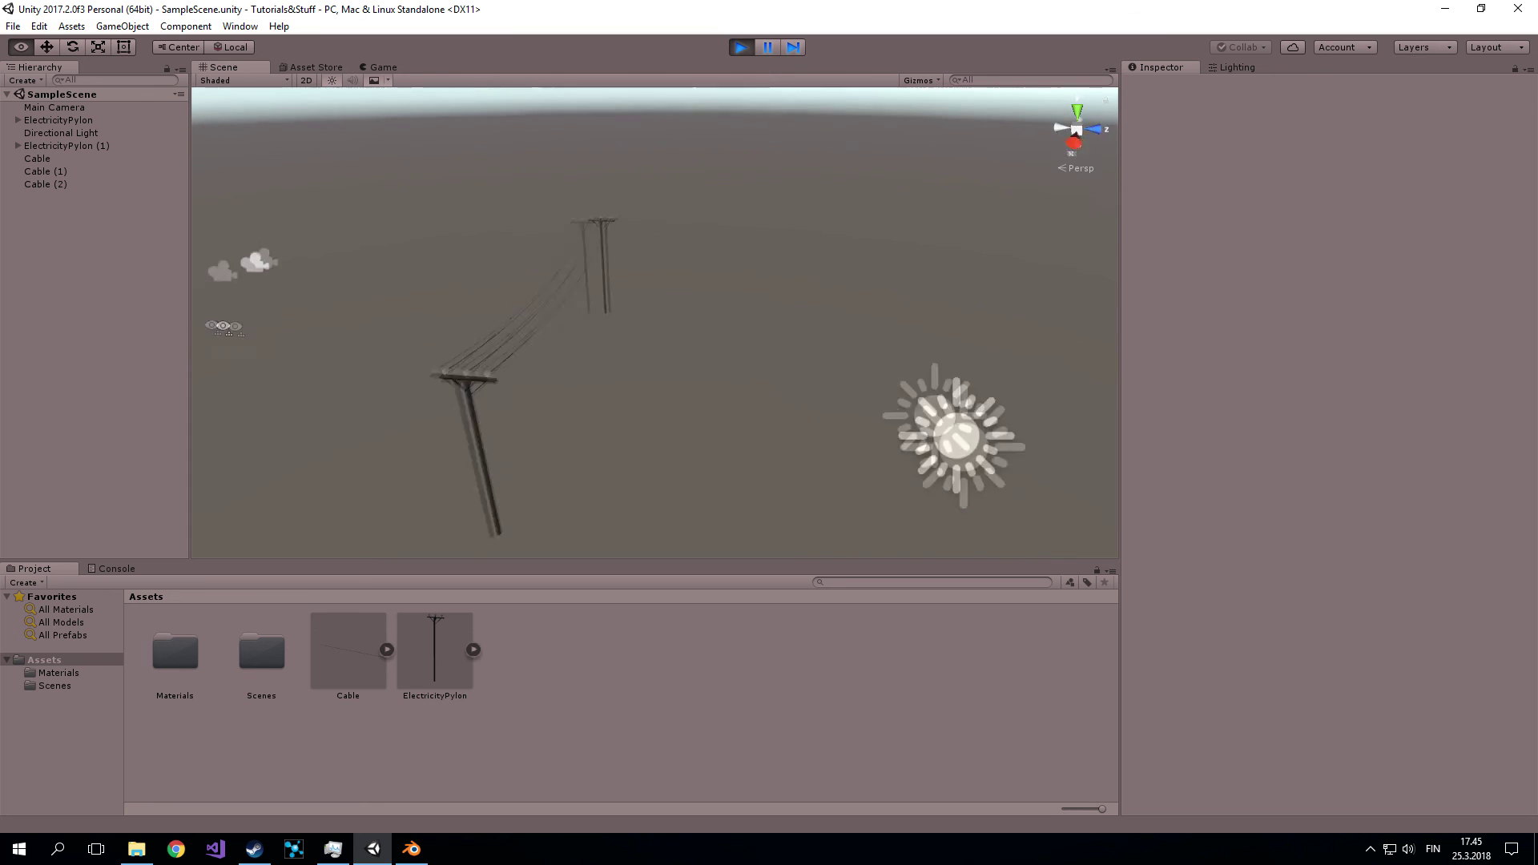
right_click_drag(930, 388, 611, 382)
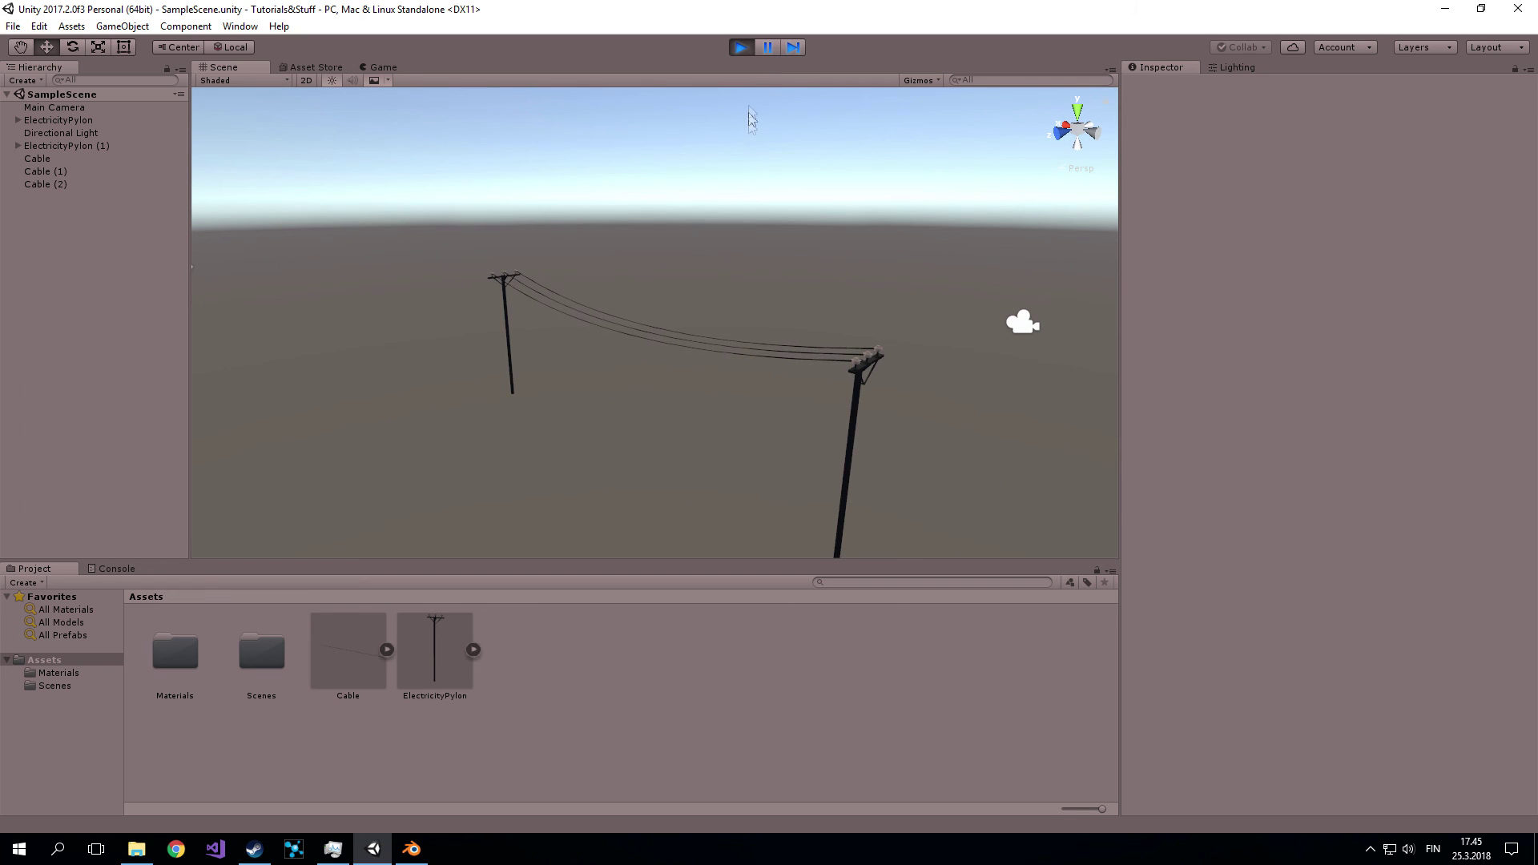
left_click(738, 50)
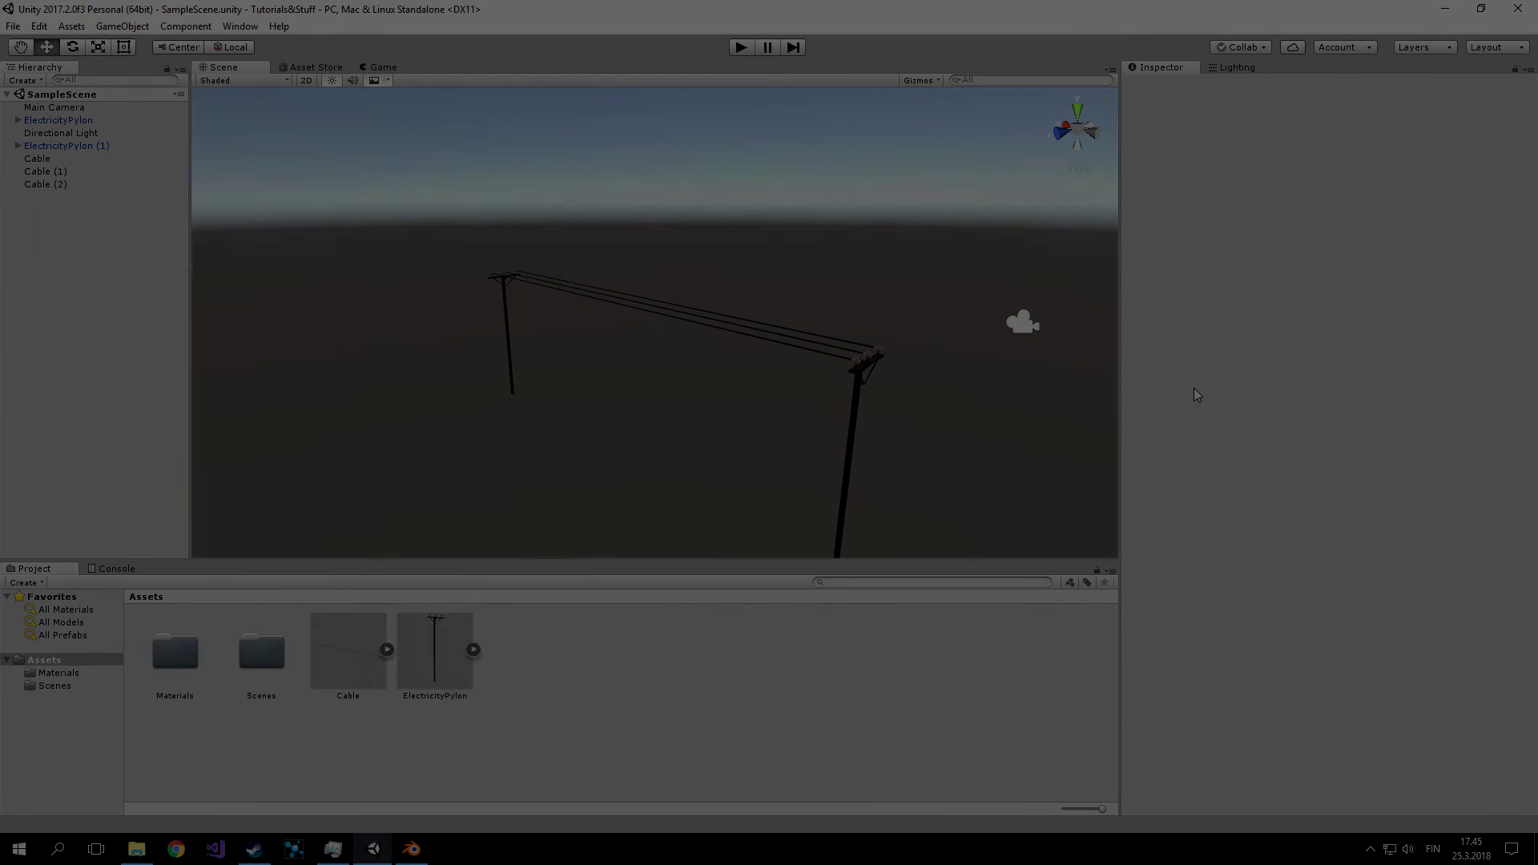